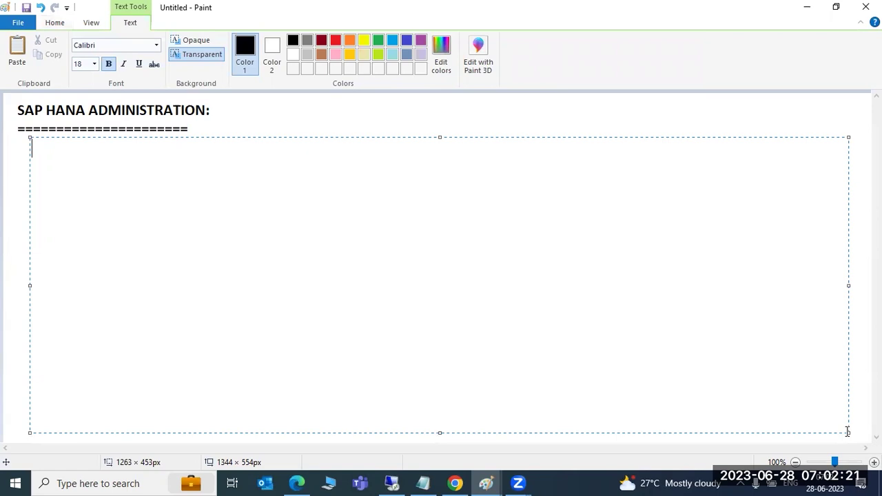
Type 'saphana' under the SAP HANA ADMINISTRATION heading in Paint and start a new line
text(saphana)
key(Return)
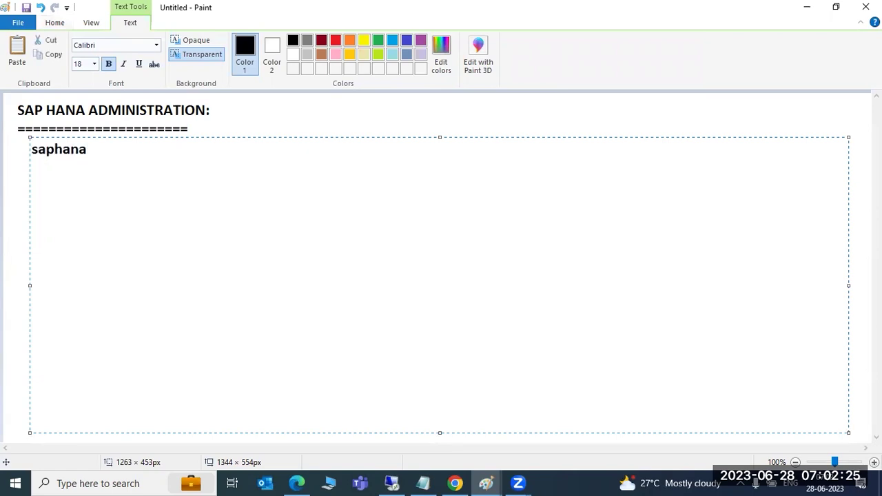
In SAP HANA Studio, remove the SYSTEMDB@HDB and HDB@HDB systems, confirming each
click(391, 483)
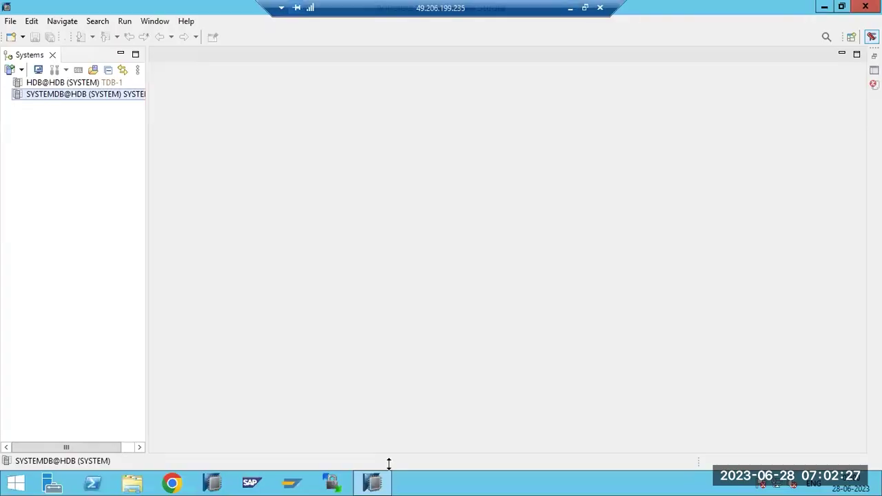
right_click(57, 99)
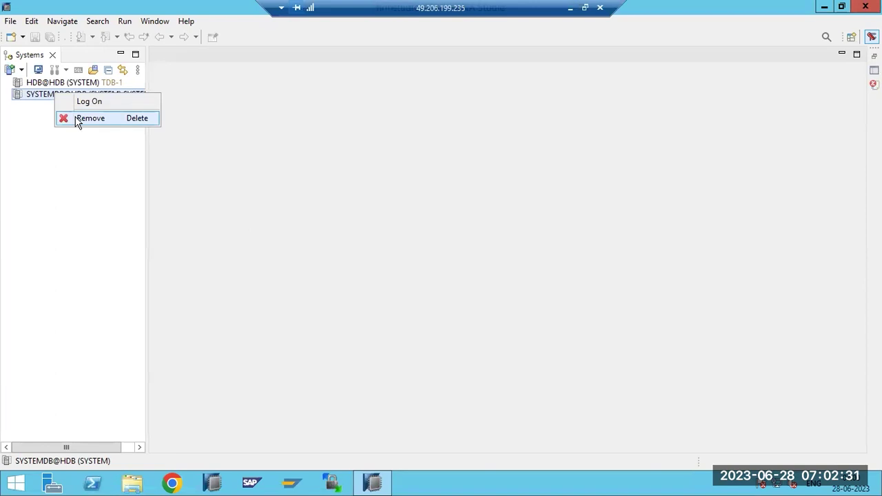
click(76, 118)
click(497, 244)
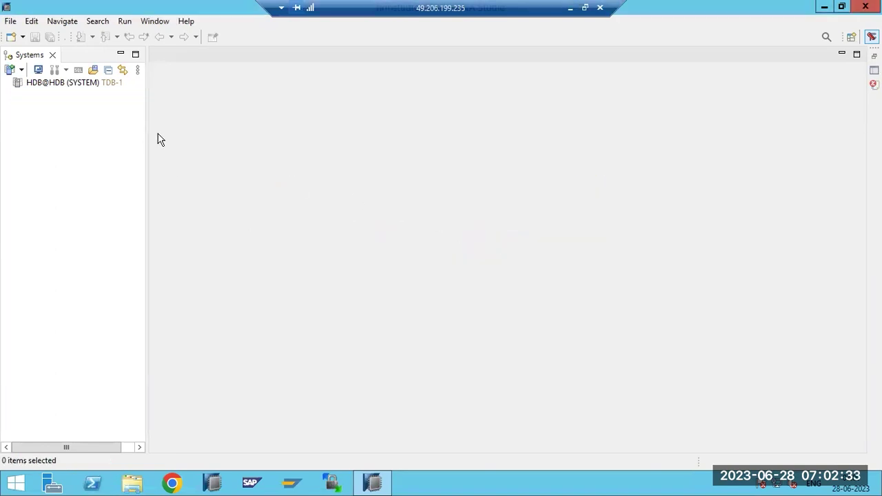
click(59, 84)
right_click(62, 83)
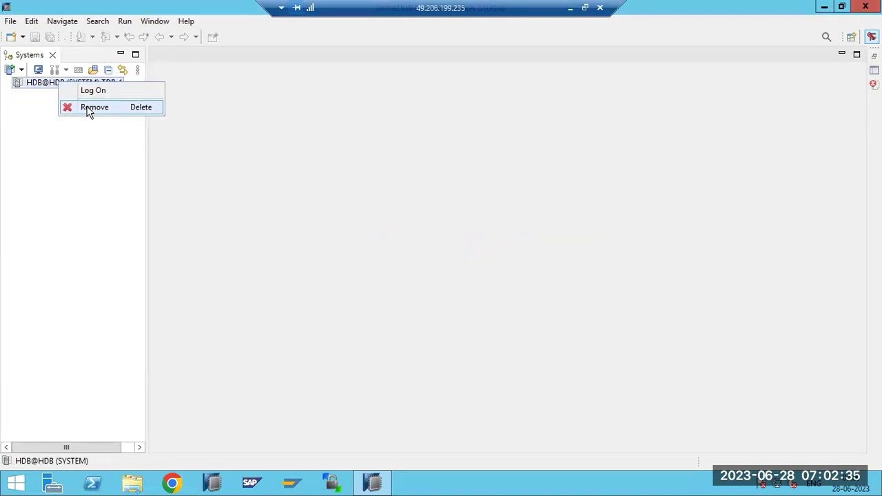
click(86, 108)
click(491, 242)
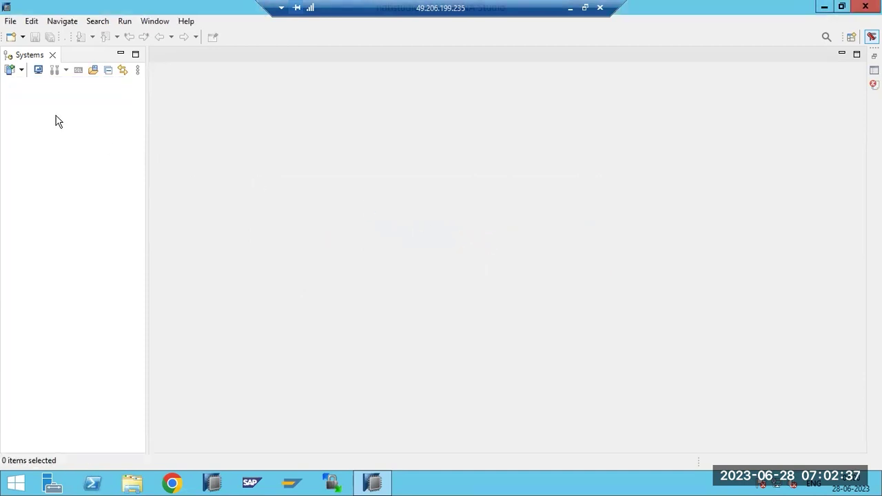
Start adding a new system with host name saphana, then minimize everything to the desktop
click(11, 70)
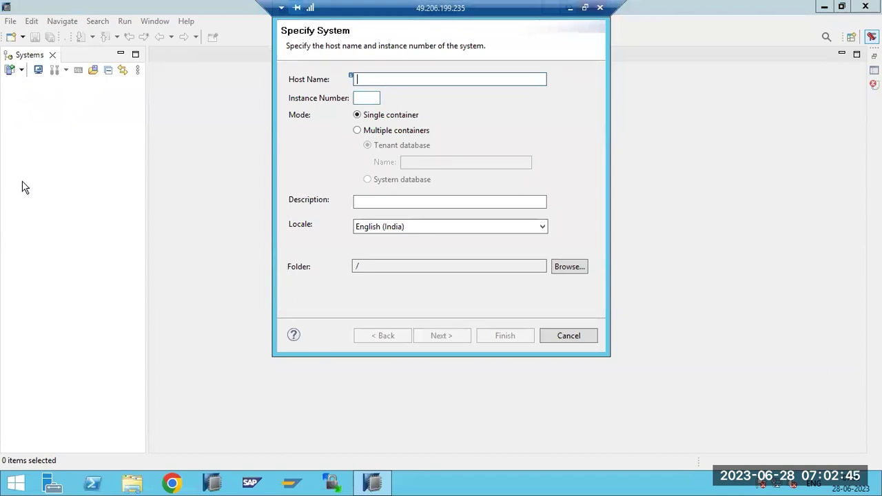
text(saphana)
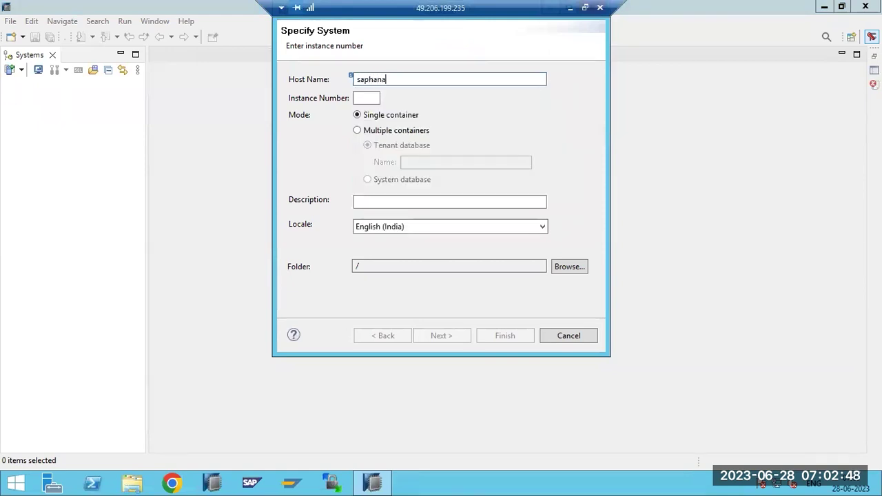
click(363, 97)
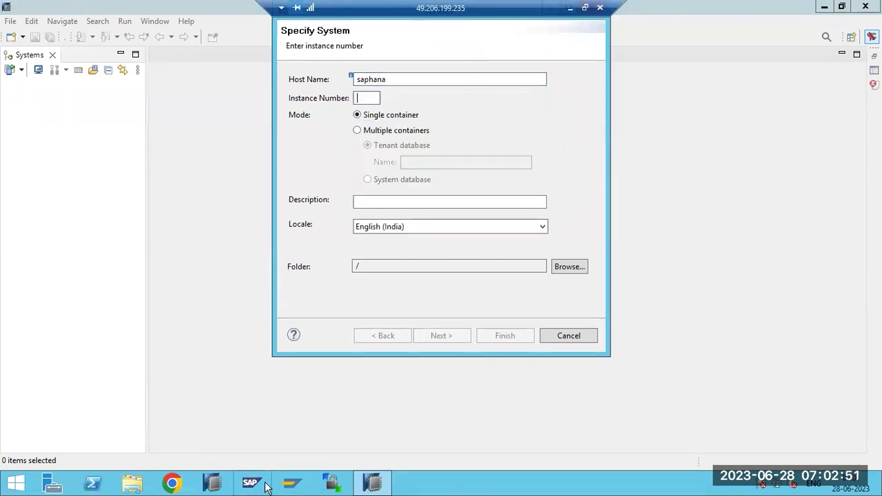
right_click(465, 484)
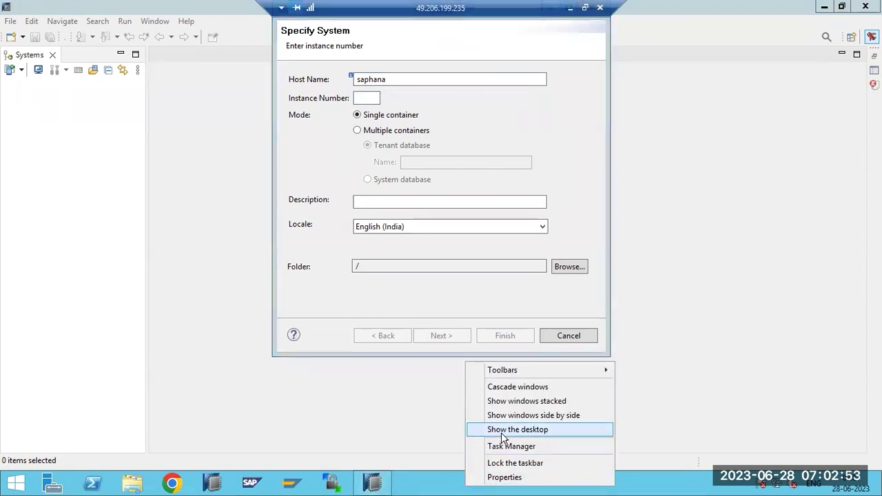
click(506, 429)
Launch PuTTY, open the saved saphana session and log in as root
double_click(18, 161)
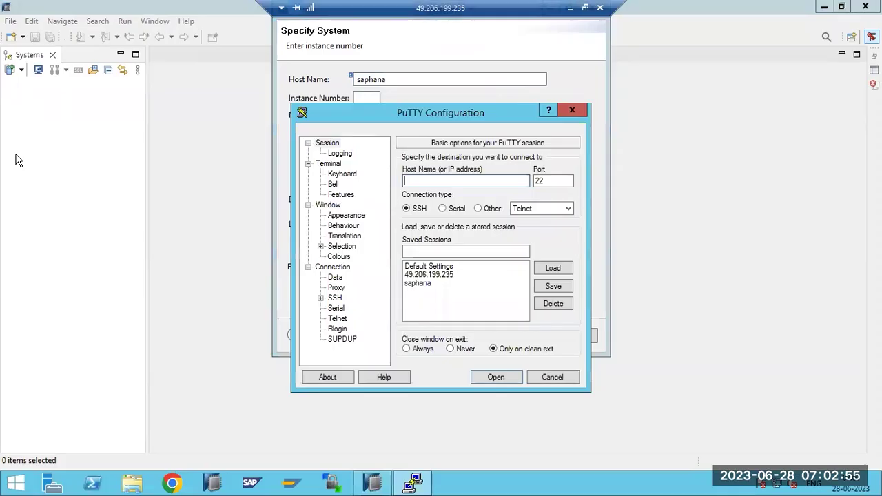
double_click(417, 284)
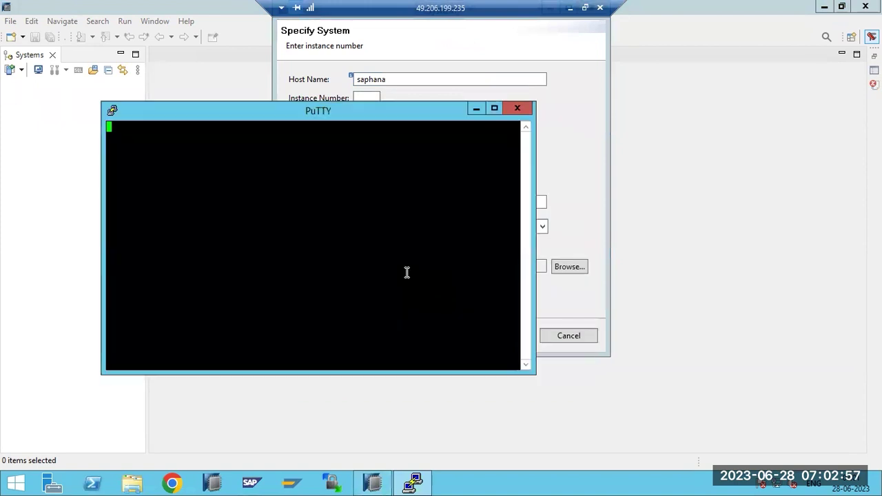
text(root)
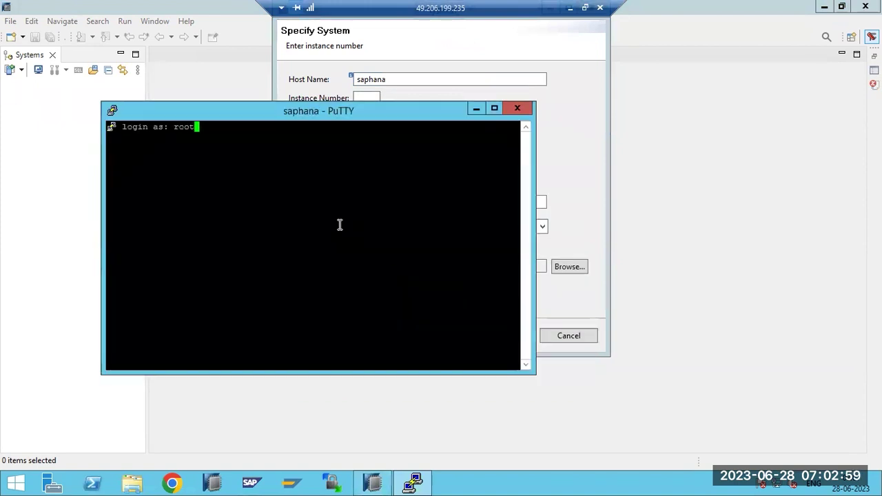
key(Return)
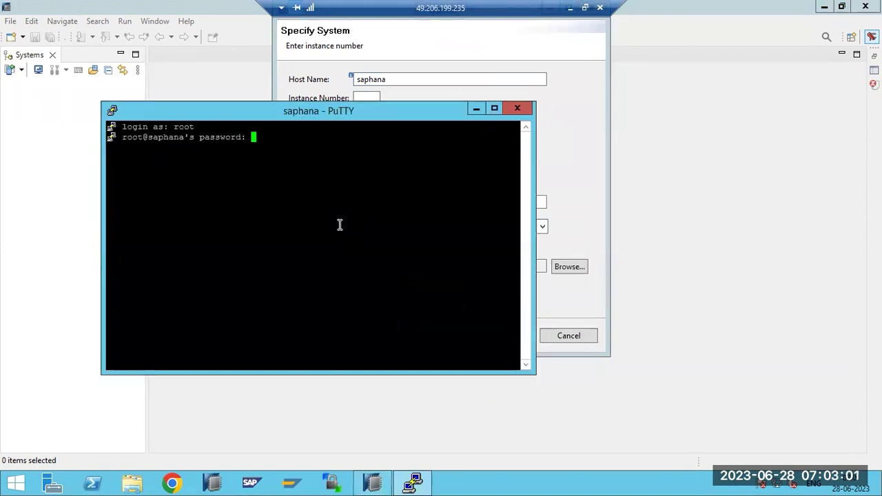
key(Return)
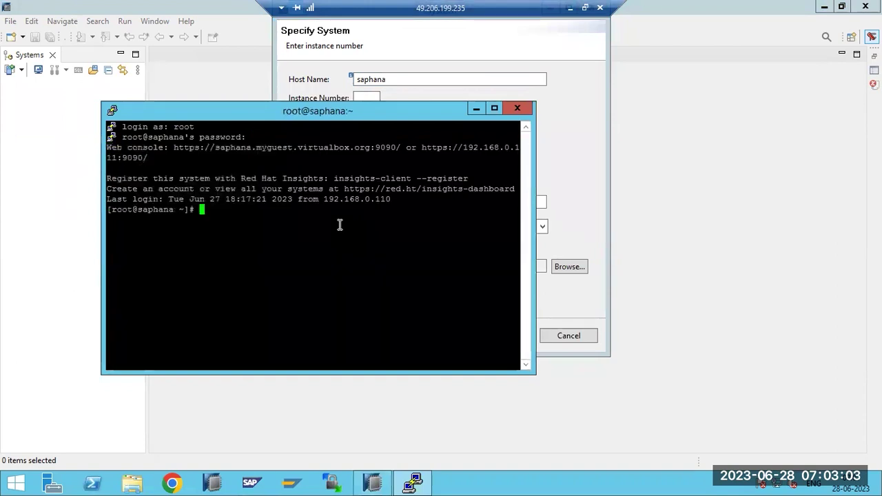
Maximize PuTTY, check disk usage with df -h and try switching to hdbadm
click(494, 108)
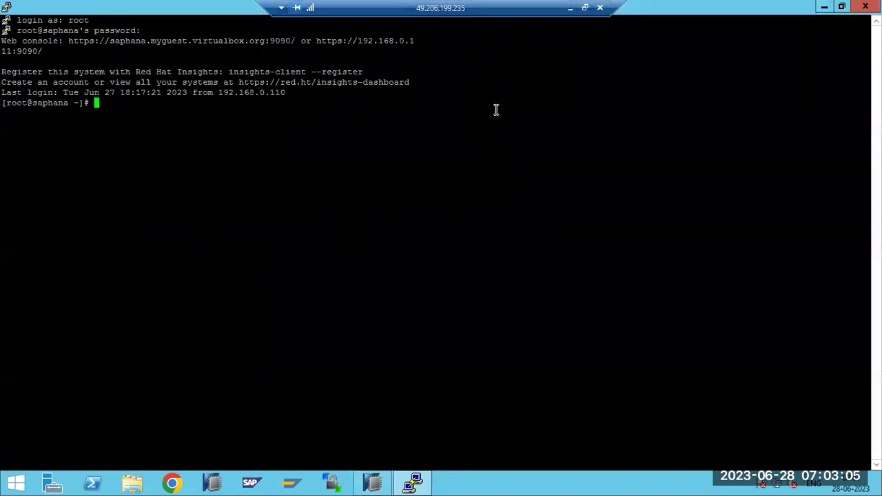
text(df -h)
key(Return)
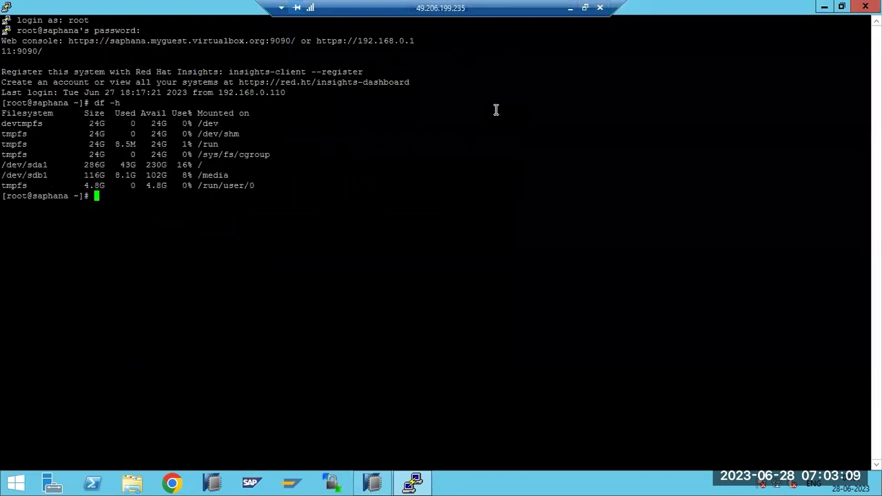
text(cd)
key(ctrl+c)
text(sudo su - )
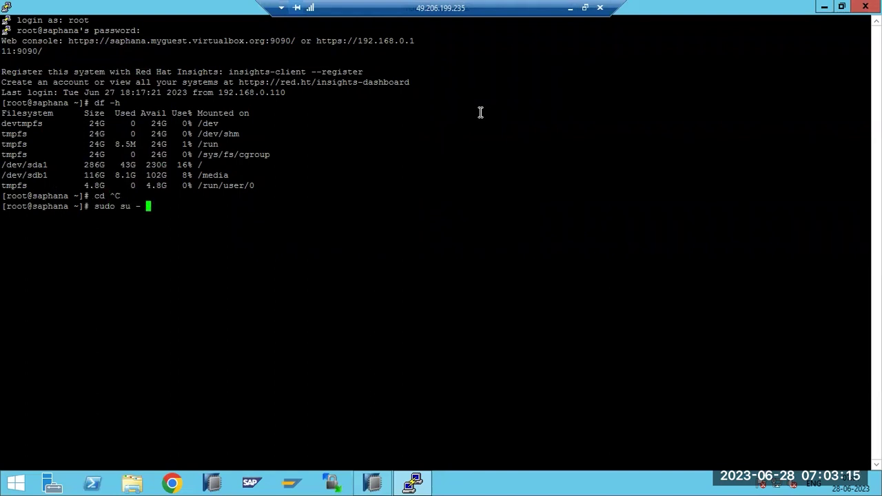
text(hdbadm)
key(Return)
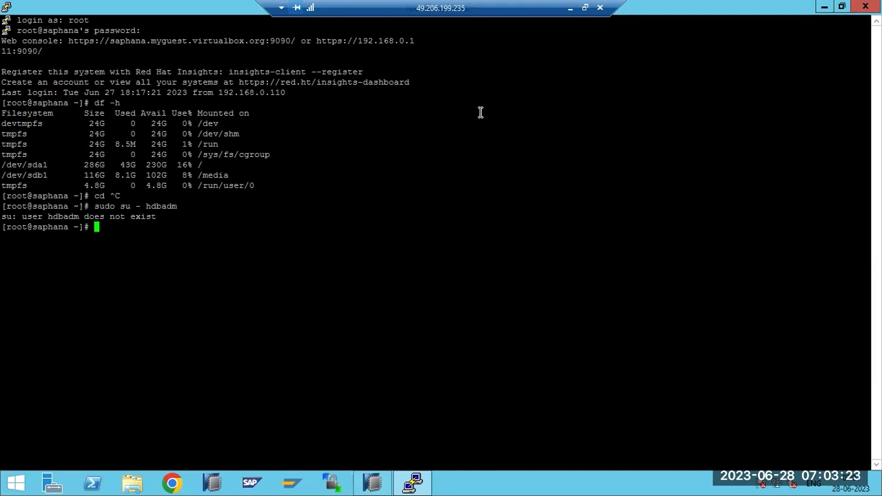
List /usr/sap with ls -ltr and highlight the SFH and RR1 directories
text(cd /usr/sap)
key(Return)
text(ls)
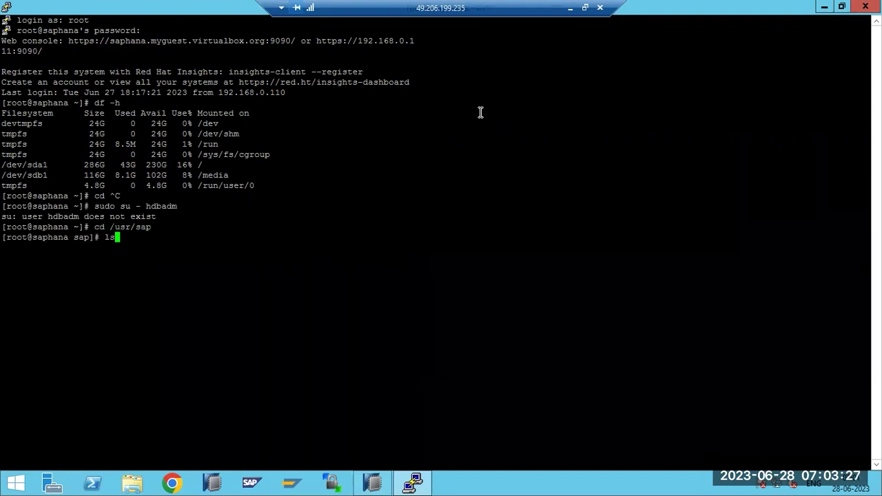
text( -ltr)
key(Return)
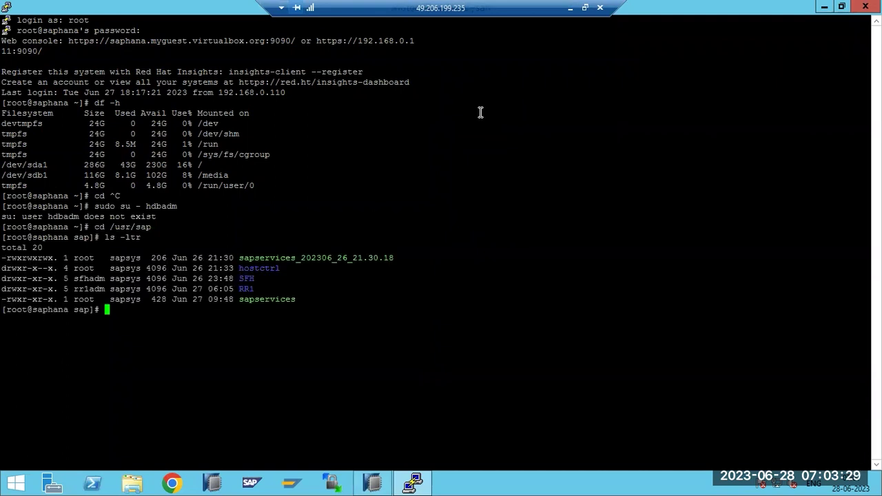
drag(255, 288, 5, 279)
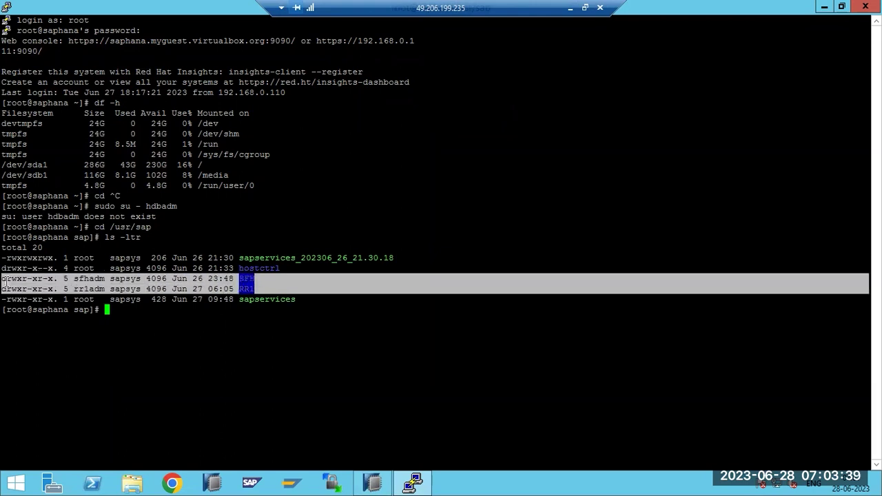
click(182, 307)
double_click(249, 278)
click(250, 288)
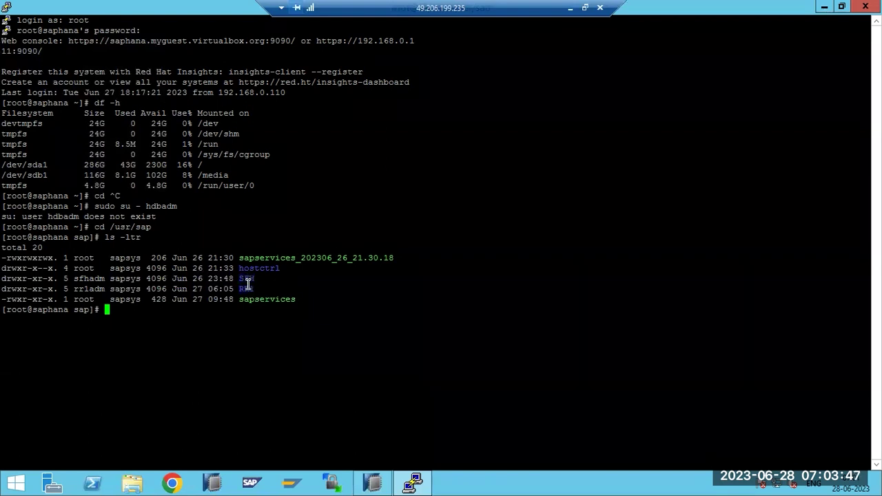
double_click(251, 288)
click(250, 279)
Change into the SFH directory and list its contents with ls -ltr
double_click(249, 279)
click(251, 289)
click(254, 278)
click(248, 281)
text(cd SFH)
key(Return)
text(;s)
key(ctrl+c)
text(ls -ltr)
key(Return)
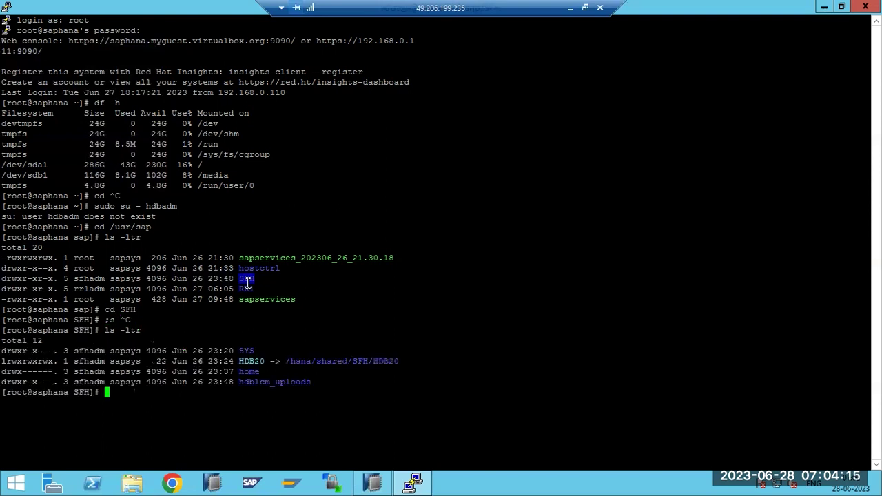
Highlight HDB20 and its instance number 20 in the listing
drag(253, 361, 262, 361)
double_click(261, 361)
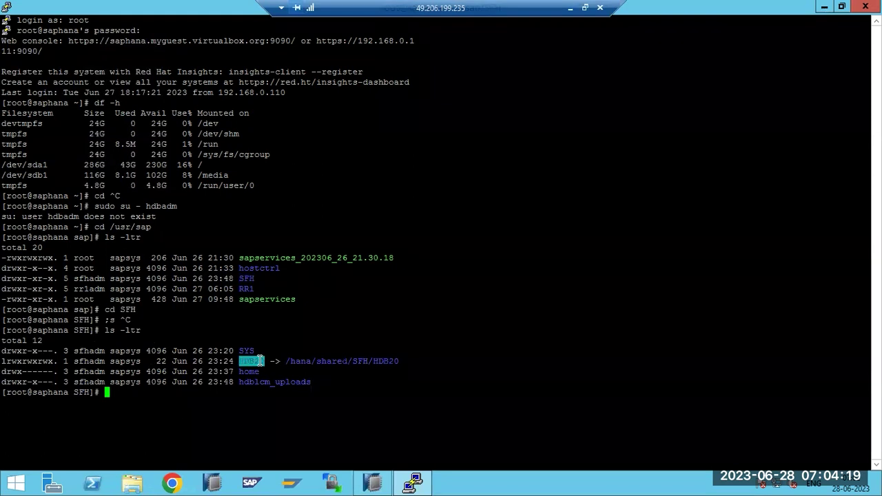
drag(253, 361, 266, 361)
click(264, 361)
Back in the new-system dialog, set instance number 20 with multiple containers, system database
click(373, 482)
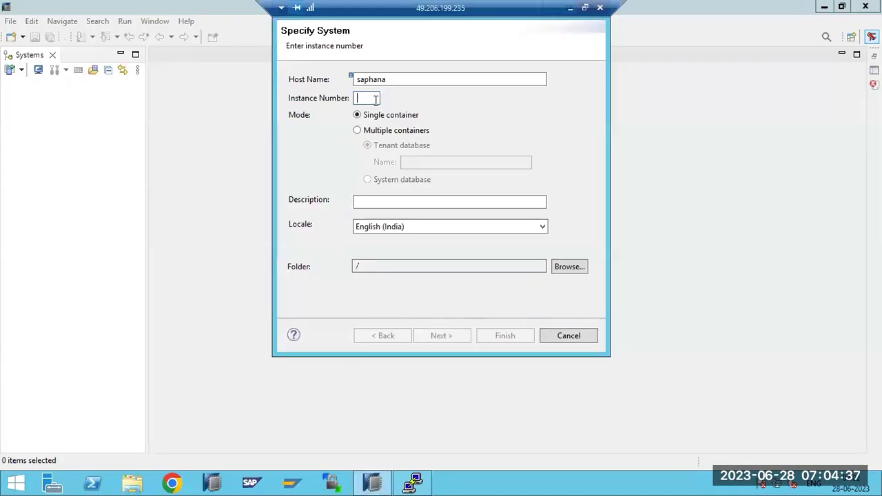
text(20)
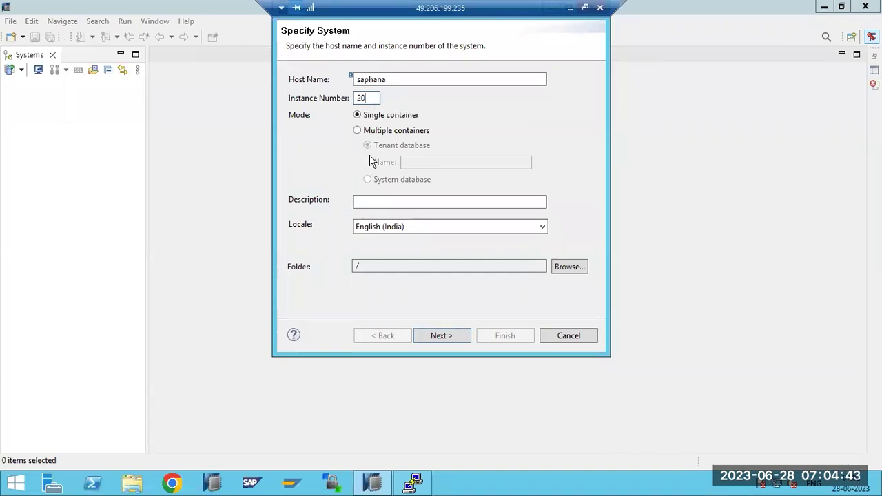
click(365, 132)
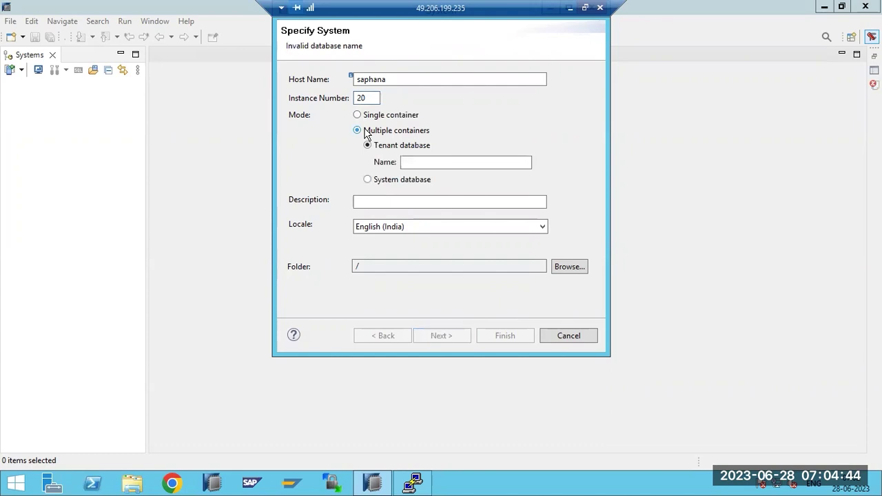
click(369, 179)
click(435, 335)
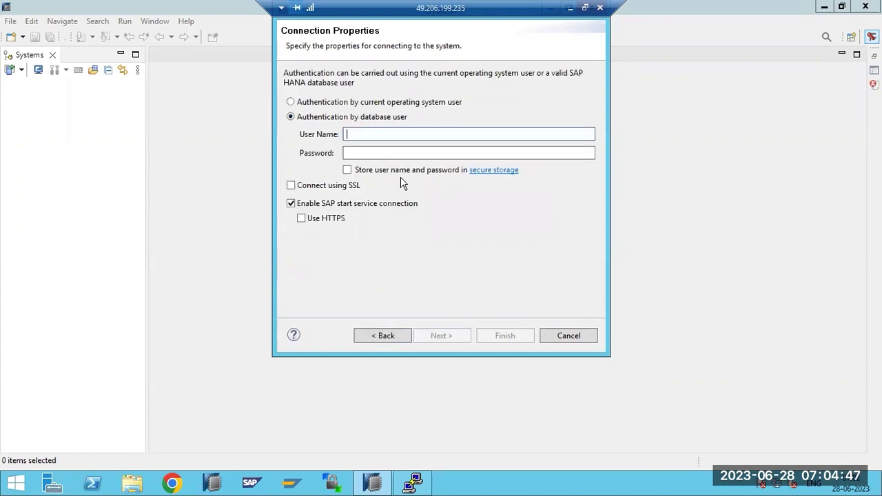
Authenticate as database user SYSTEM with its password and finish adding the system
text(SYSTEM)
key(Tab)
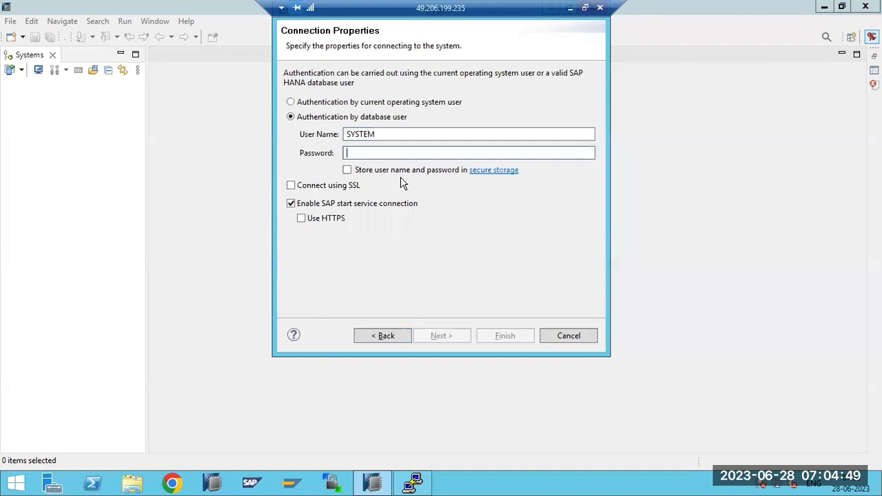
text(****)
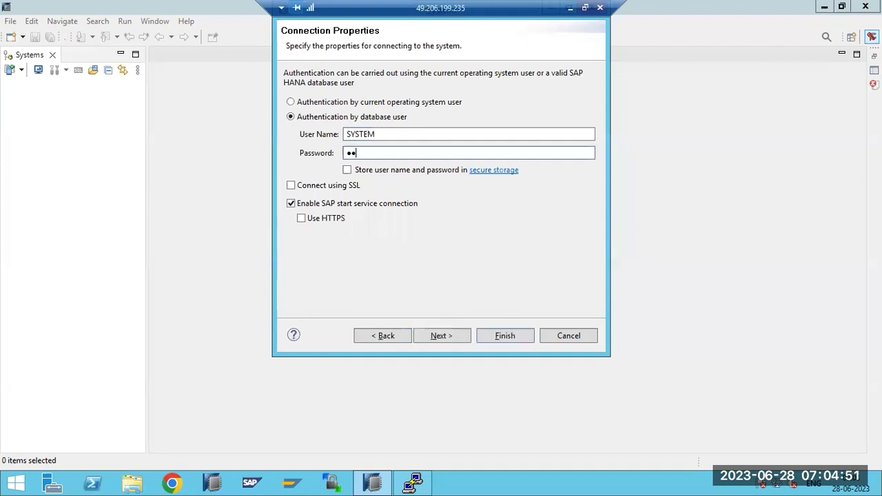
text(******)
key(Return)
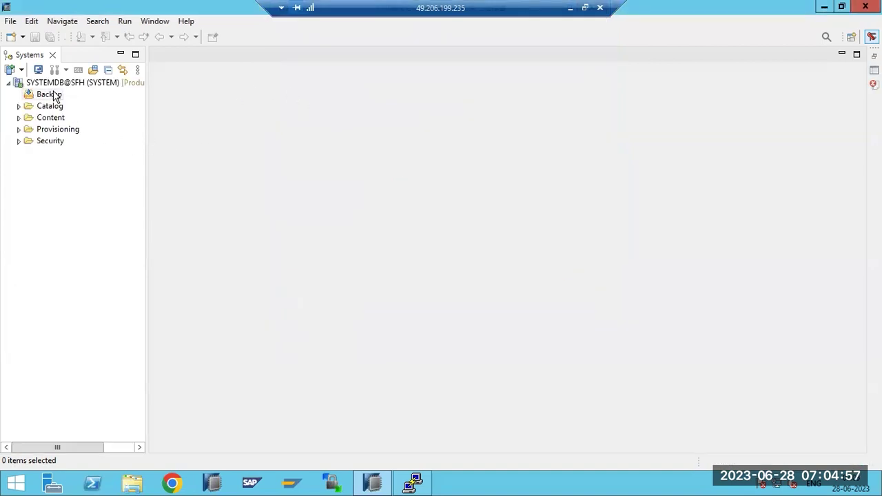
Add a system with host saphana, instance 20, multiple containers, tenant database SFH
click(20, 71)
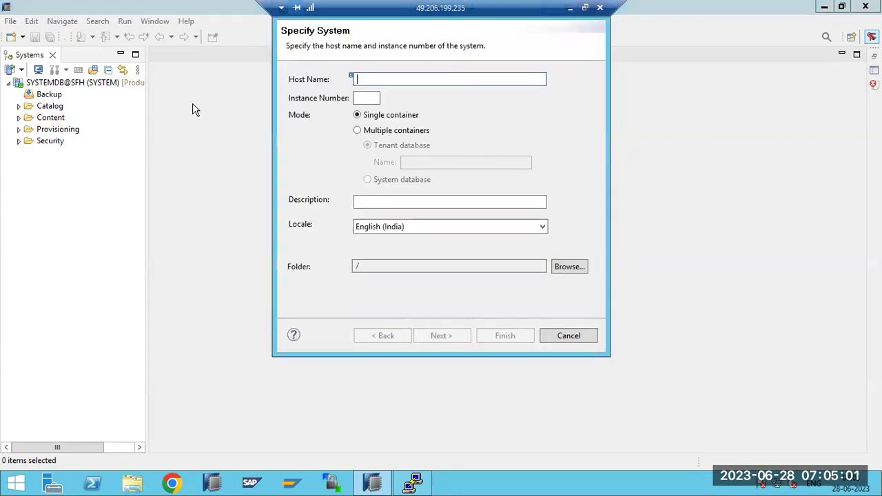
text(s)
double_click(374, 99)
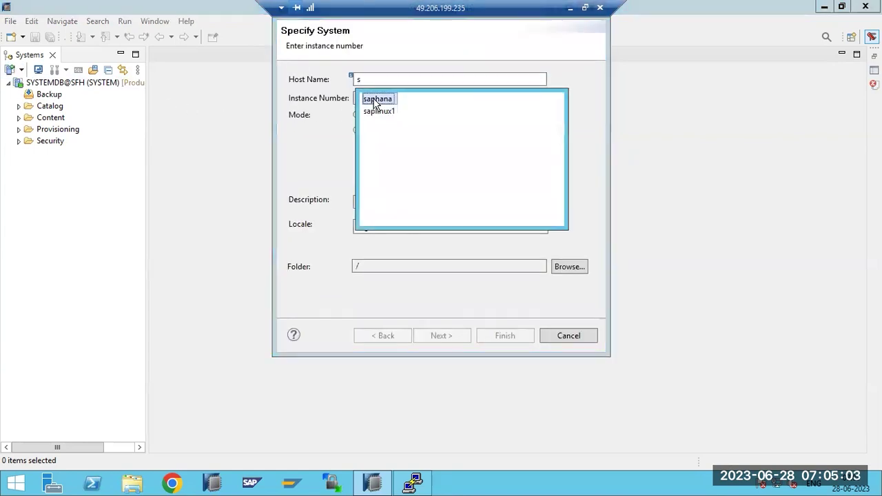
click(369, 98)
text(20)
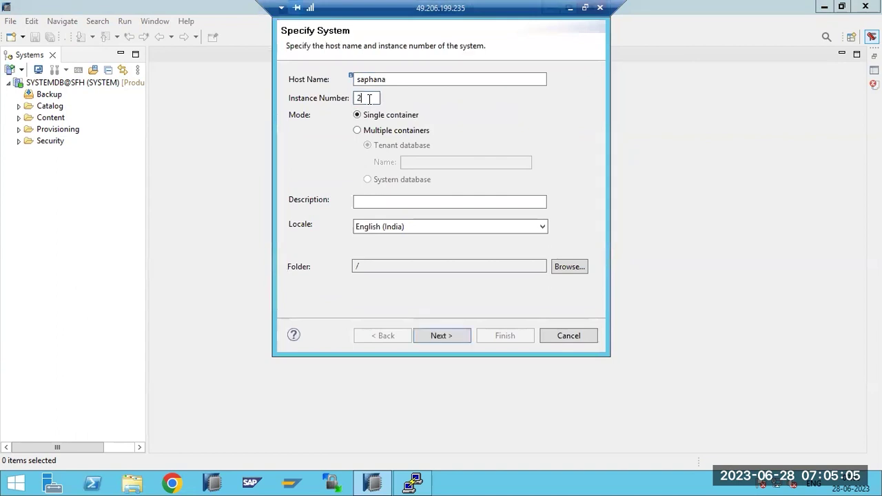
click(374, 131)
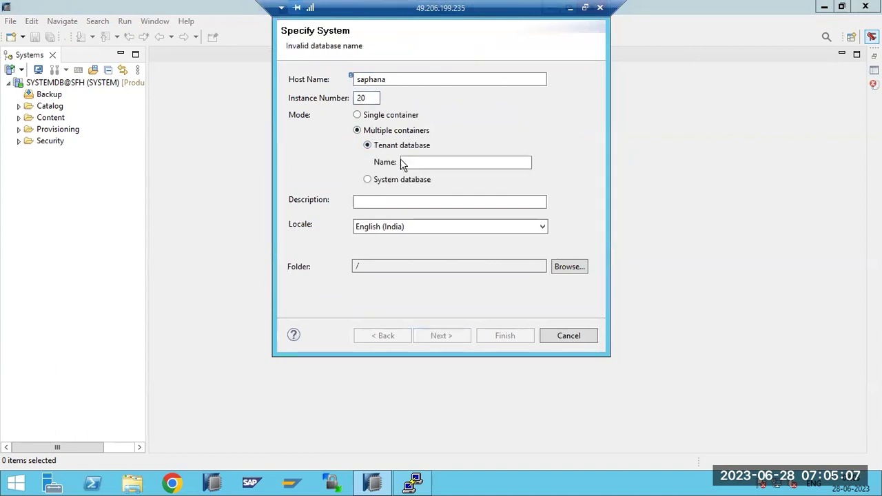
click(425, 165)
text(SFH)
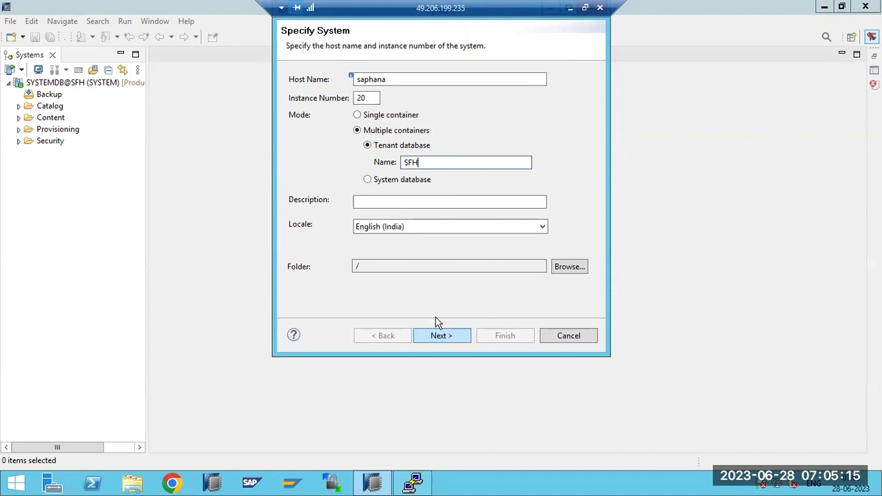
click(437, 336)
Connect as user SYSTEM with its password, then widen the Systems panel
text(SYSTEM)
key(Tab)
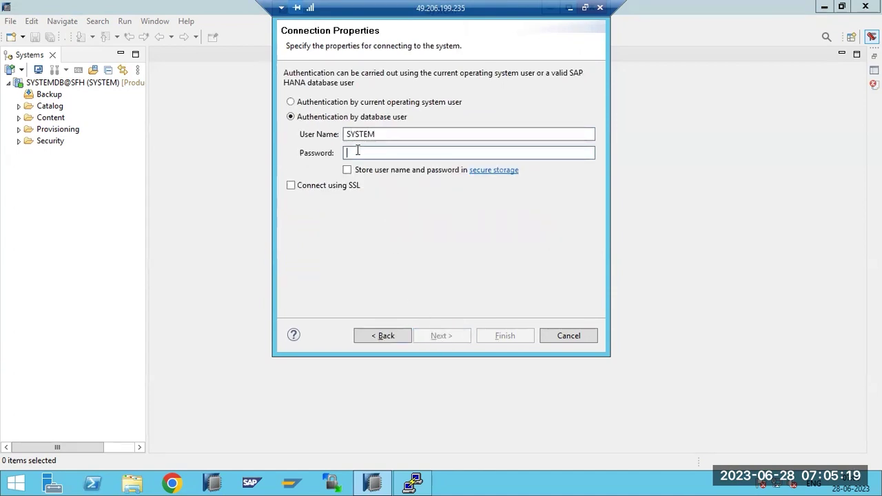
text(**********)
key(Return)
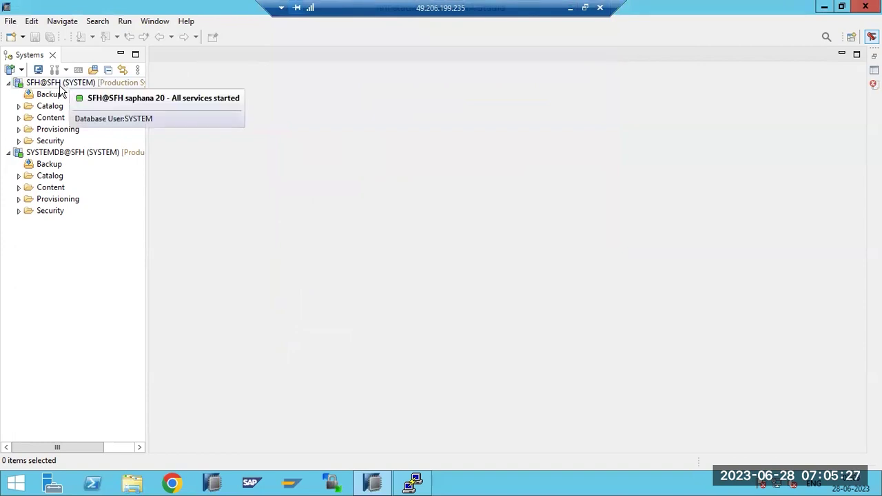
drag(146, 264, 192, 252)
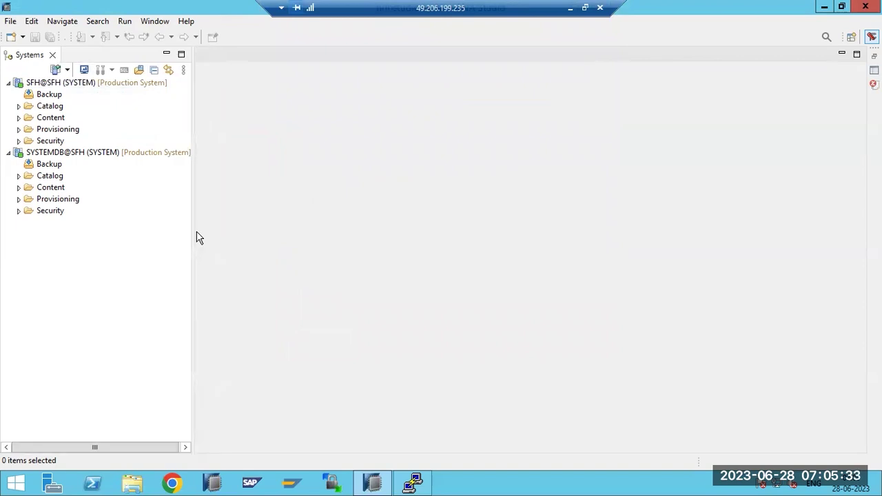
click(43, 154)
Open administration for SYSTEMDB@SFH via Configuration and Monitoring, then select SFH@SFH
double_click(43, 155)
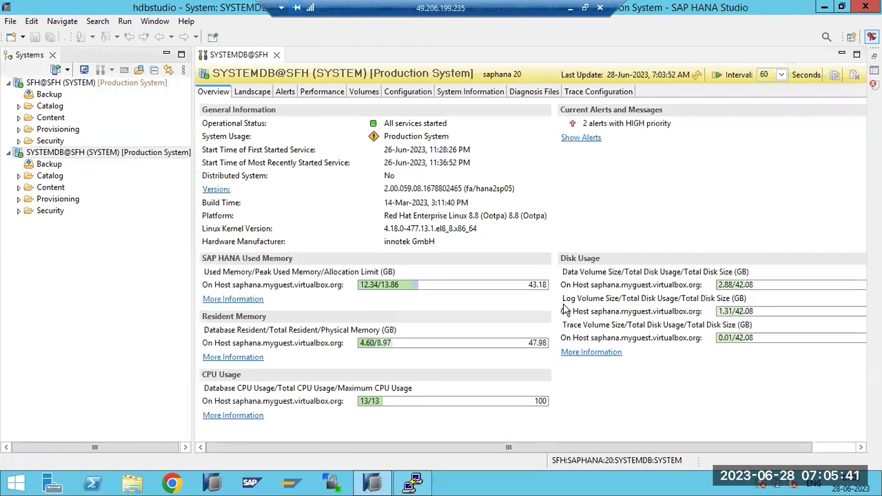
click(82, 157)
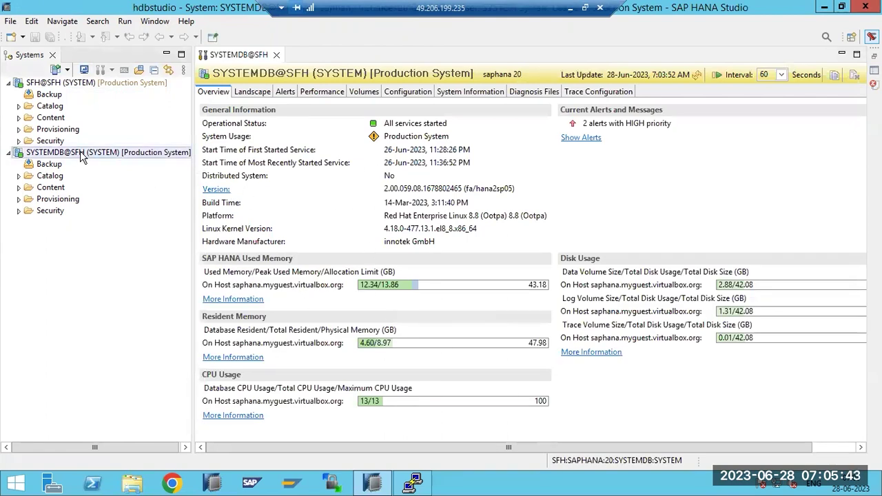
right_click(82, 156)
mouse_move(143, 160)
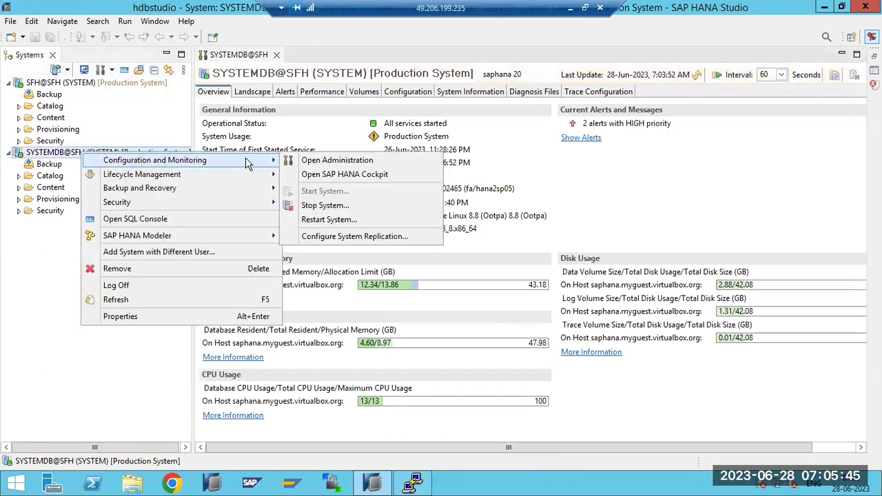
click(320, 163)
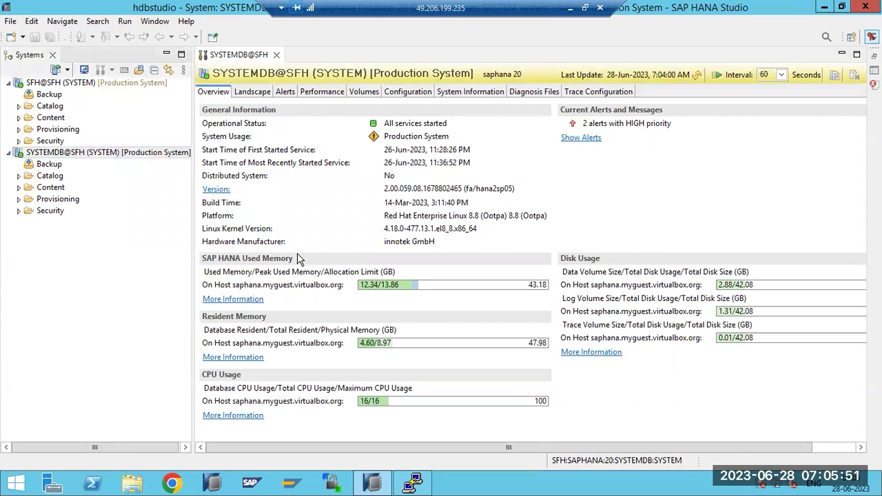
click(44, 82)
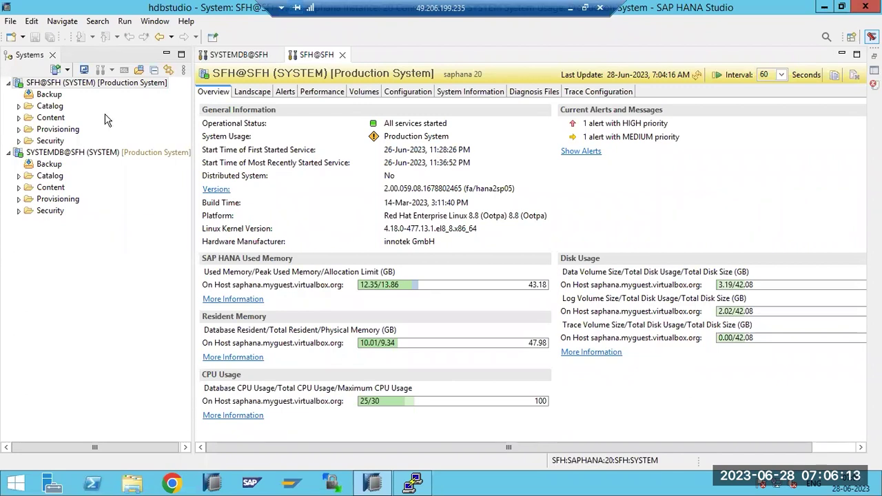
Close HANA Studio and relaunch it from the taskbar
click(864, 6)
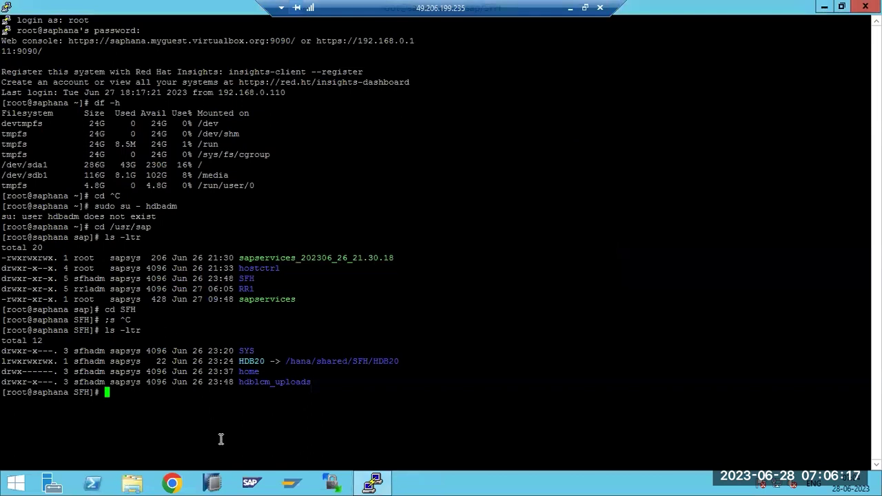
click(213, 485)
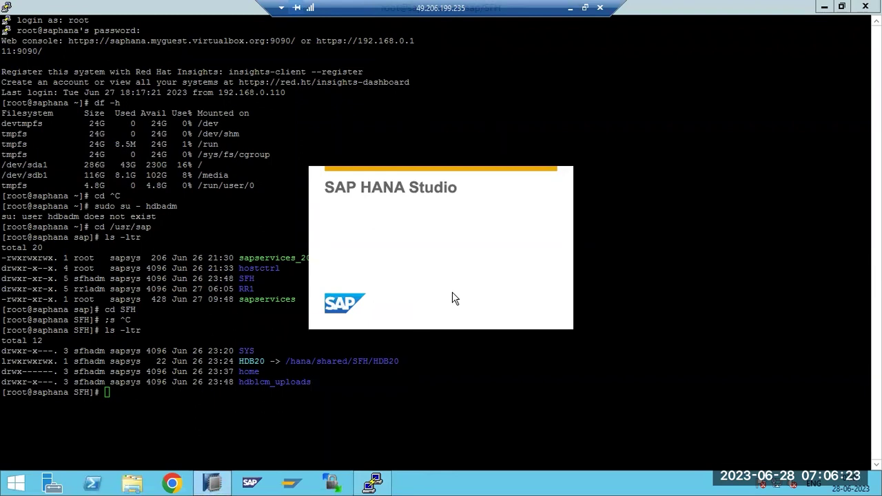
Launch HANA Studio with the chosen workspace and log on to SYSTEMDB@SFH as SYSTEM
click(551, 274)
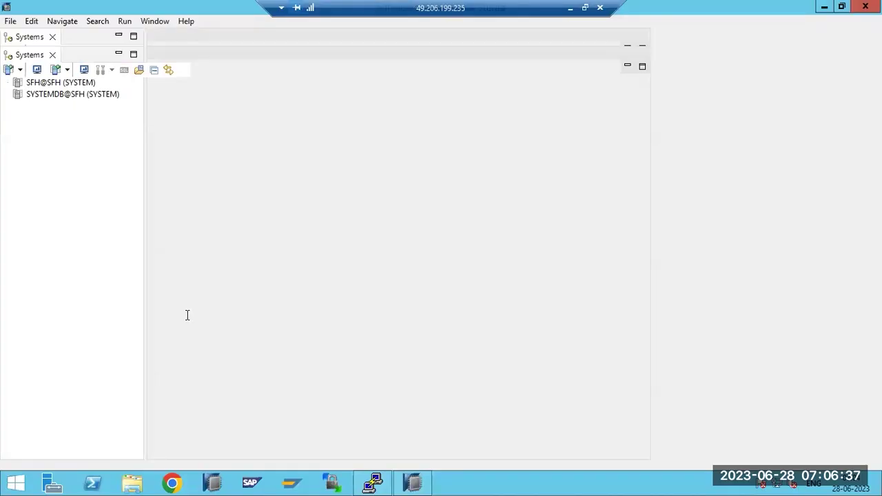
double_click(49, 97)
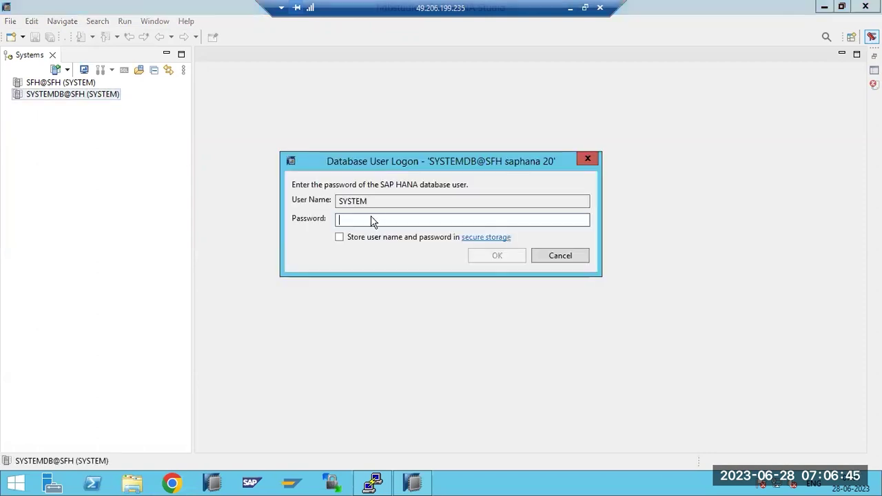
text(***)
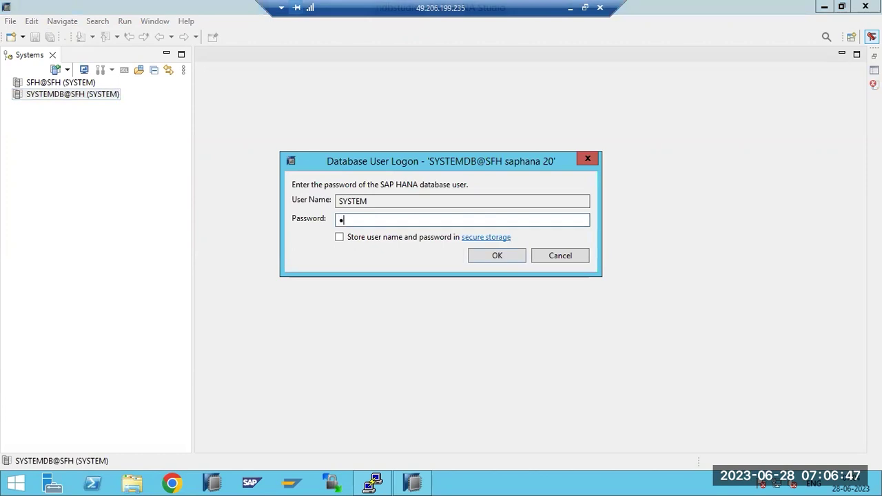
text(***)
key(Return)
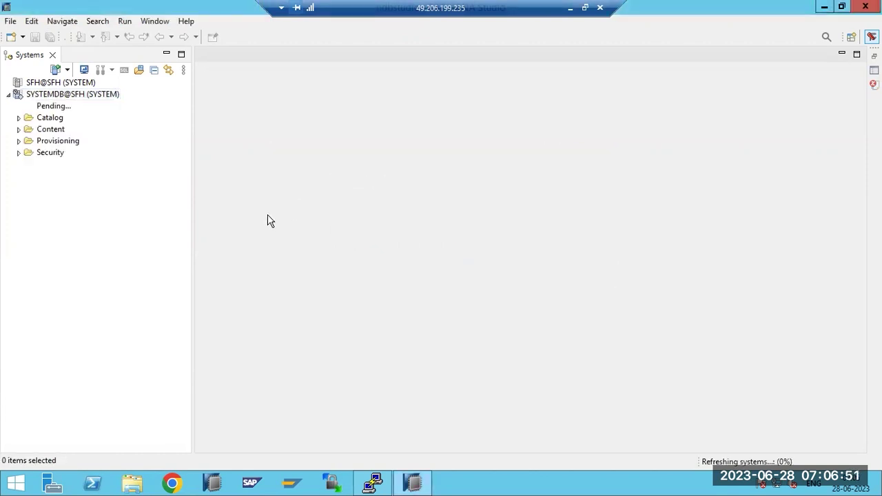
Log on to the SFH@SFH tenant as SYSTEM with its password
double_click(53, 83)
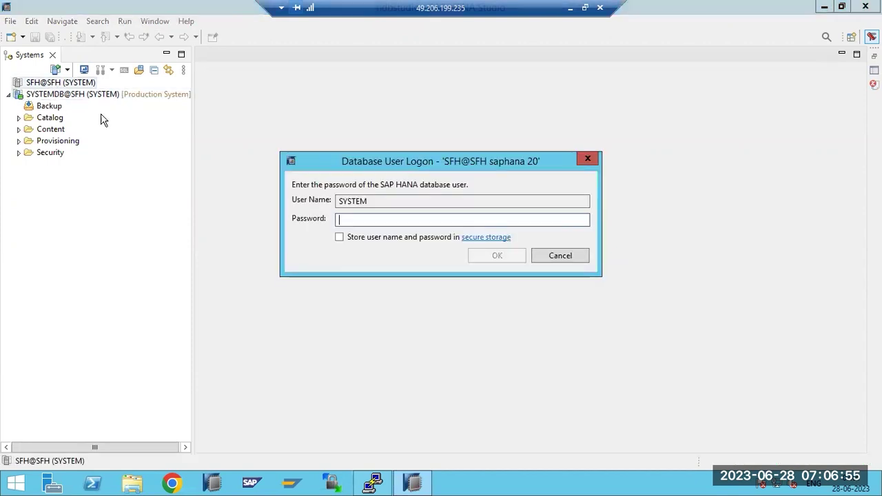
text(**********)
key(Return)
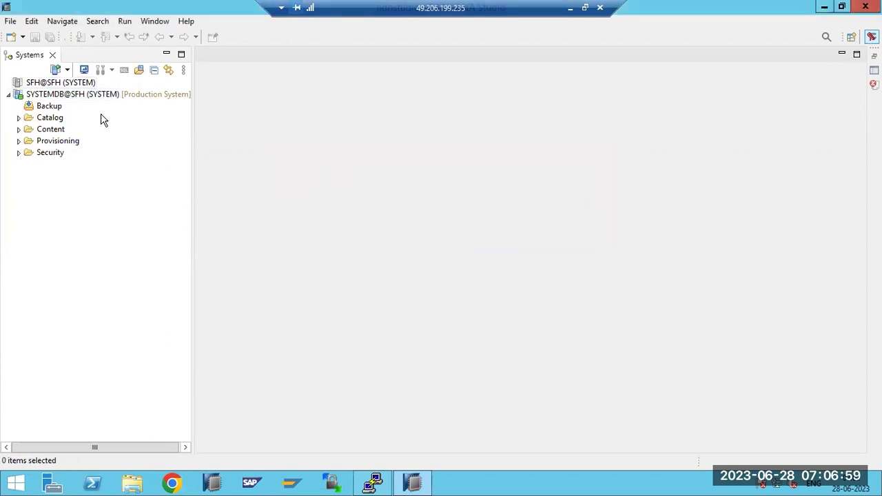
Open the SFH@SFH overview and highlight its Platform, Version, service start time and 'All services started' status
click(67, 86)
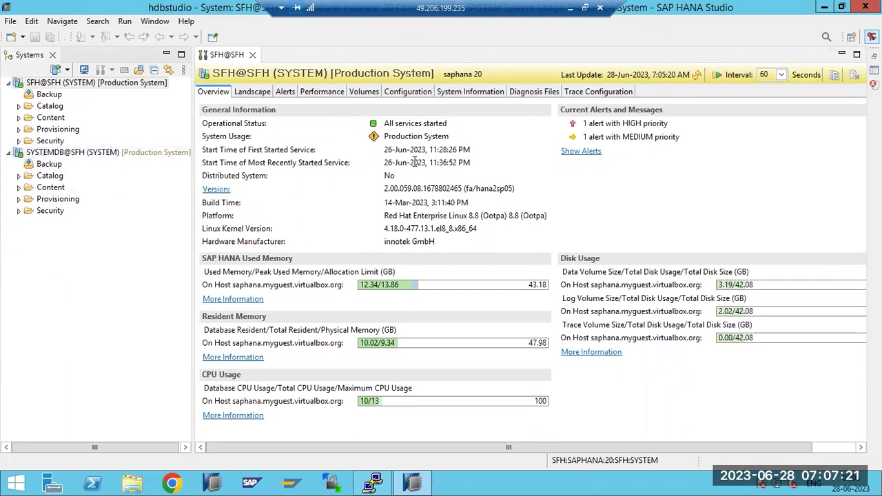
drag(384, 215, 420, 229)
drag(392, 202, 467, 190)
drag(383, 151, 428, 163)
click(403, 136)
drag(405, 124, 423, 124)
click(582, 136)
drag(393, 124, 432, 124)
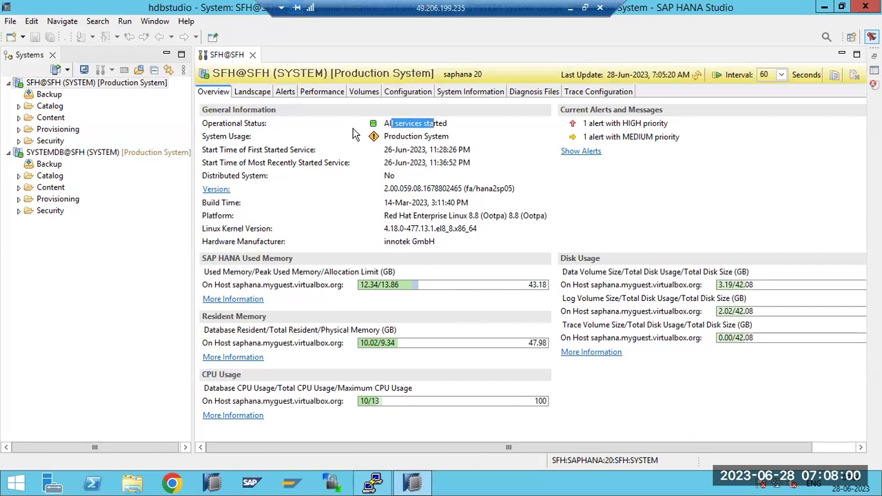
click(254, 97)
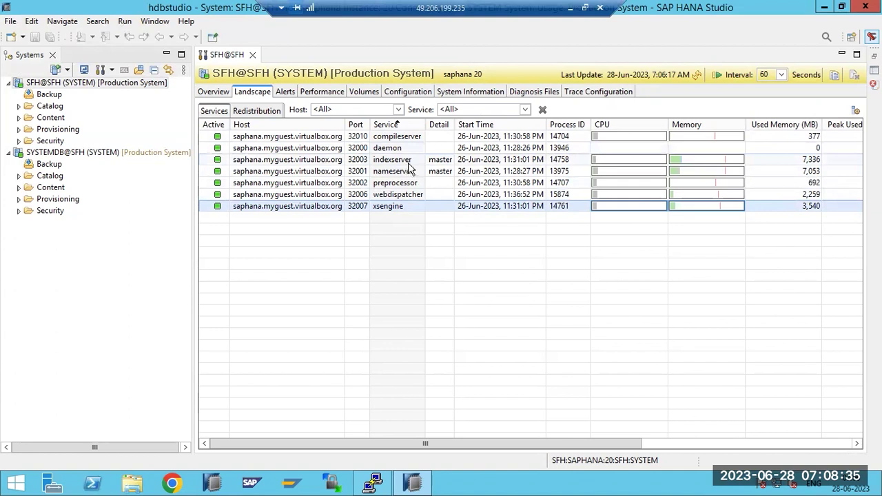
click(411, 162)
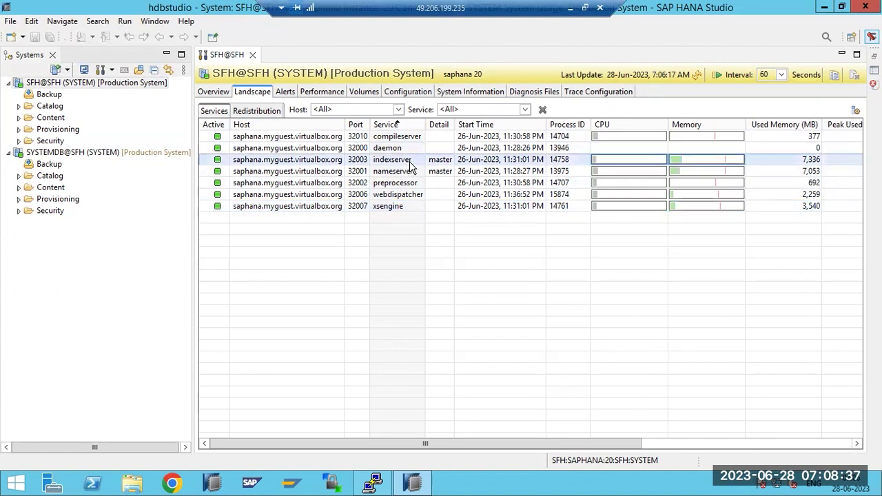
click(422, 173)
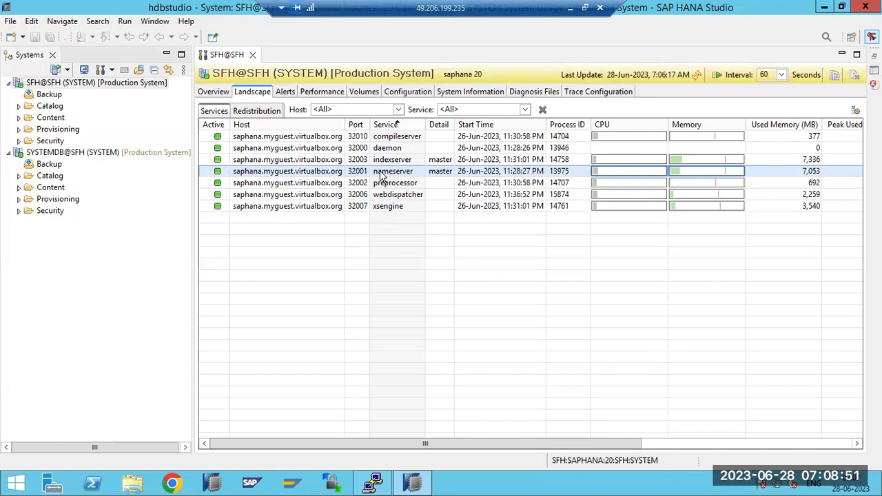
click(387, 160)
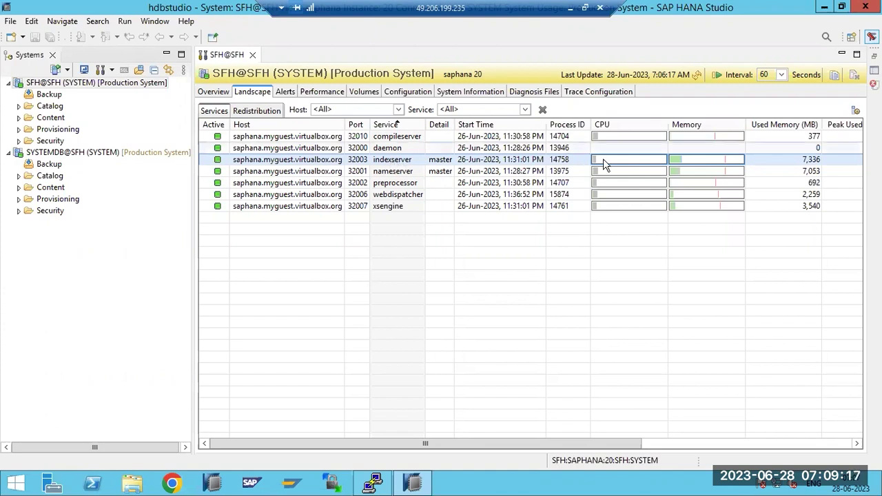
mouse_move(681, 164)
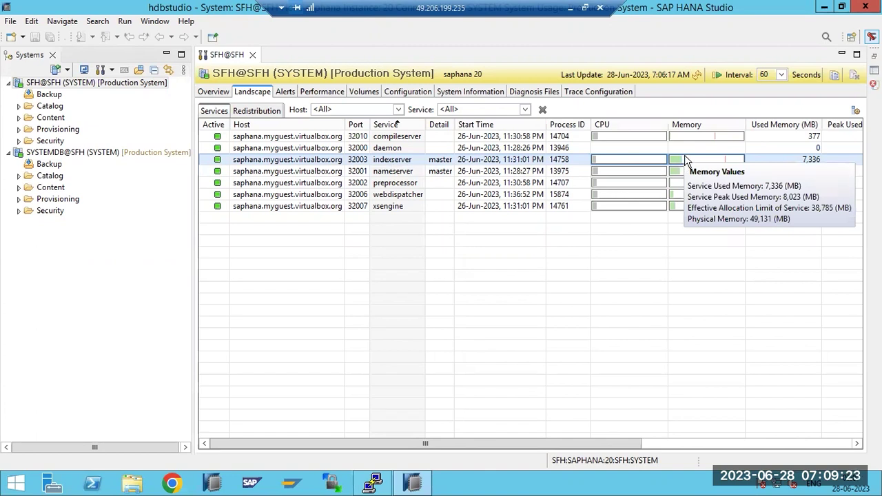
click(396, 183)
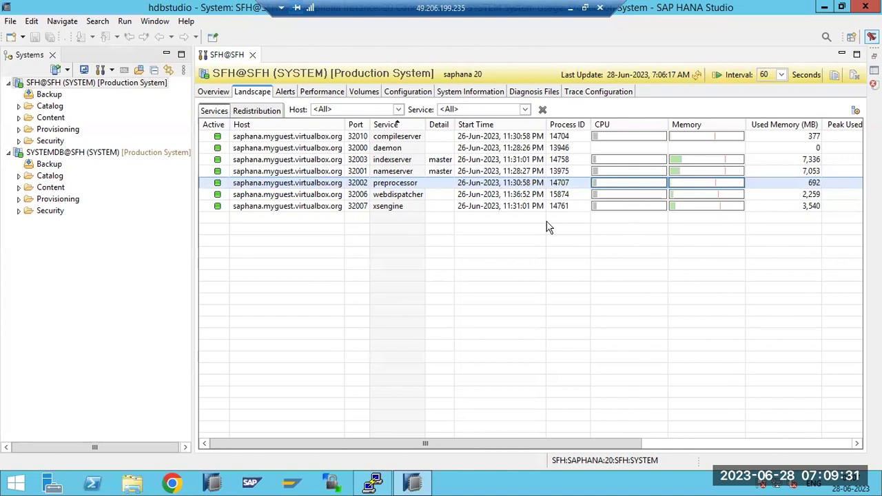
click(401, 197)
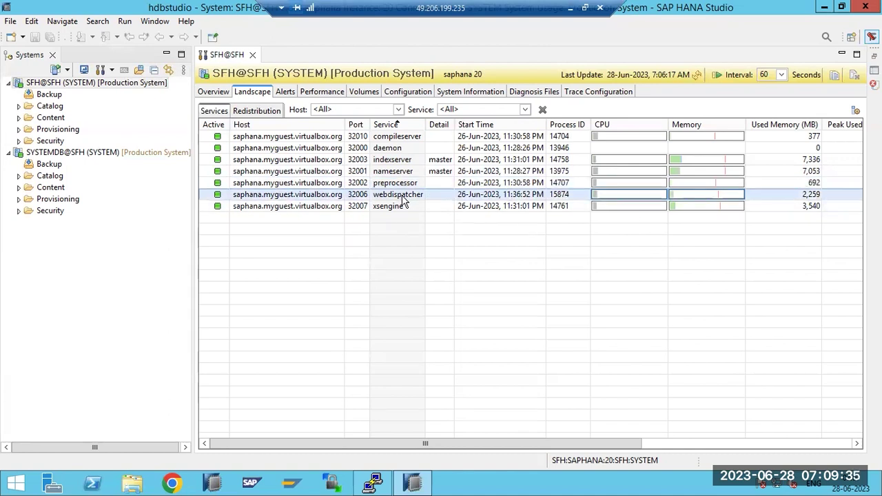
click(381, 208)
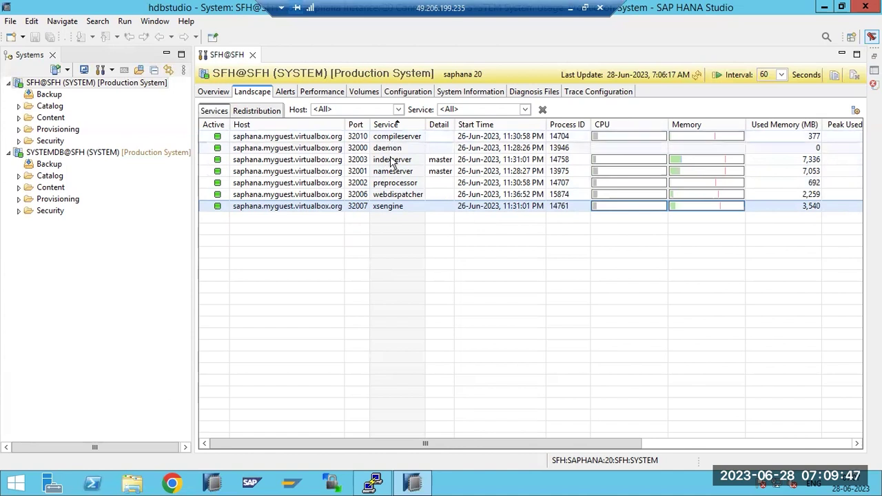
click(393, 161)
click(390, 150)
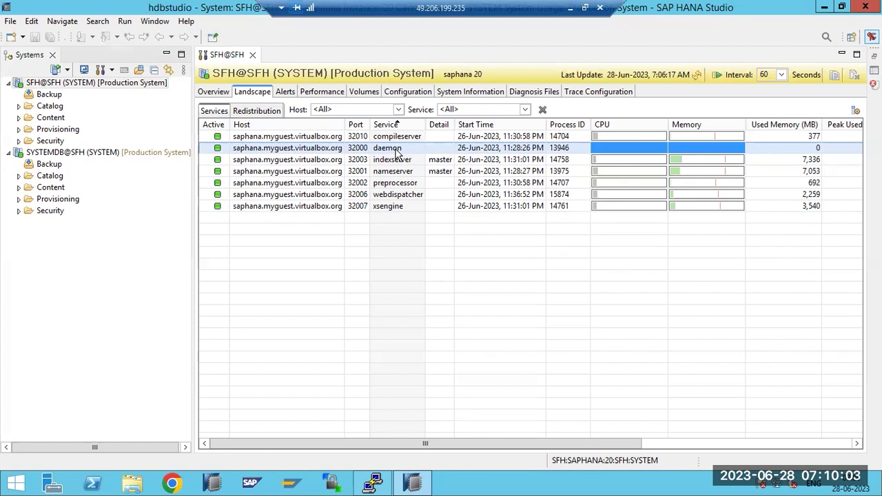
Try to stop the SFH webdispatcher service and dismiss the stop-failed error
right_click(356, 196)
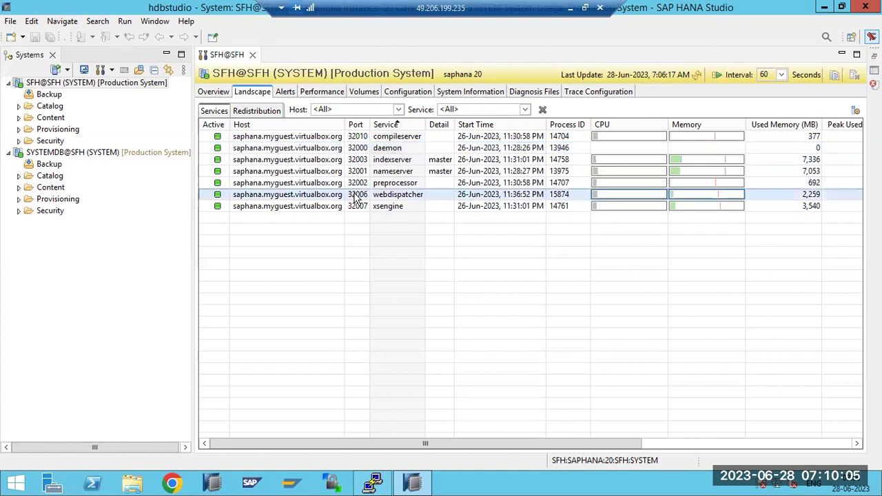
click(377, 202)
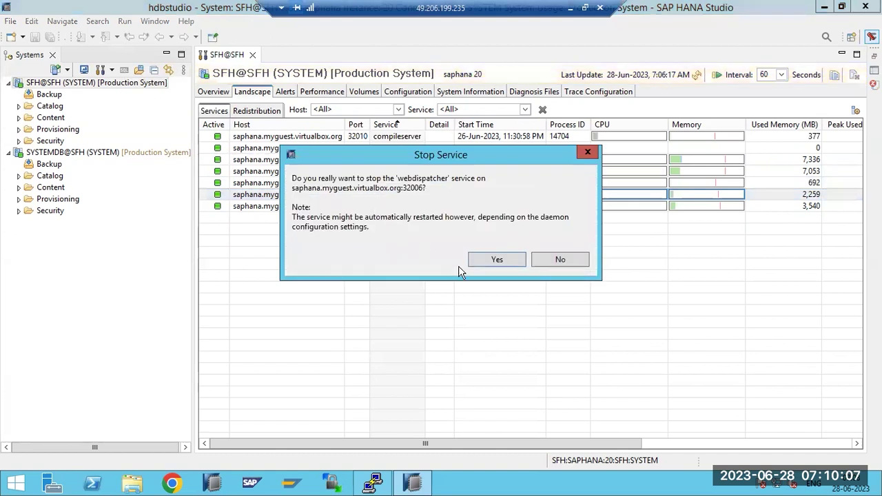
click(496, 260)
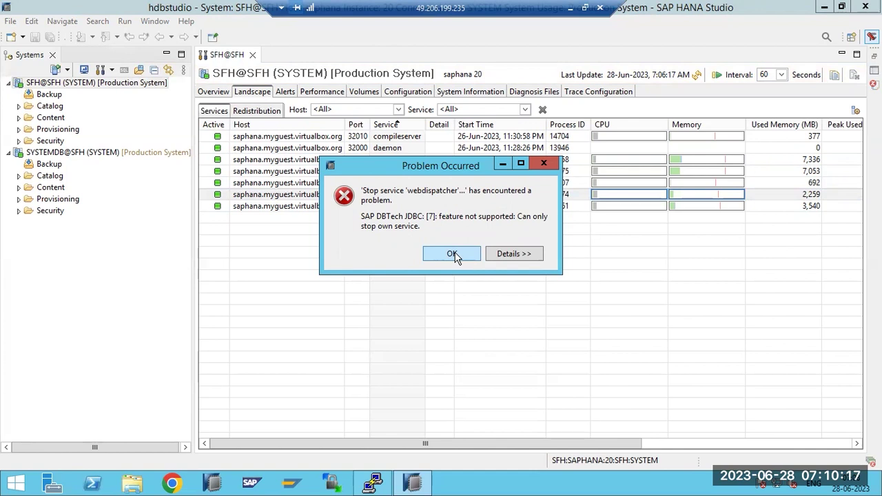
click(452, 254)
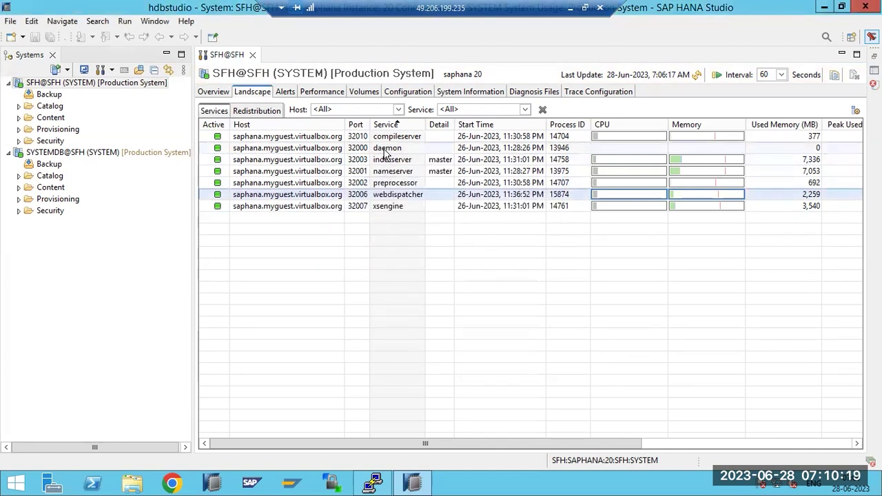
Retry stopping webdispatcher, dismiss the repeated error, and open SYSTEMDB@SFH administration
right_click(356, 198)
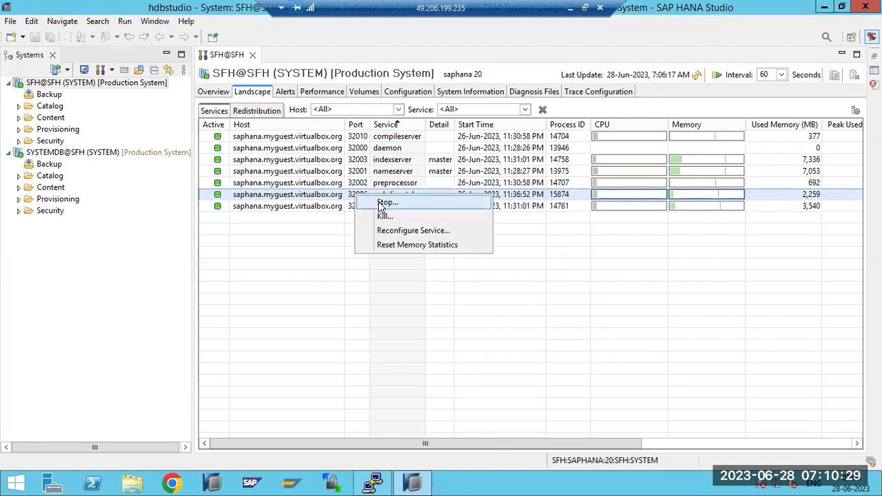
click(381, 203)
click(486, 262)
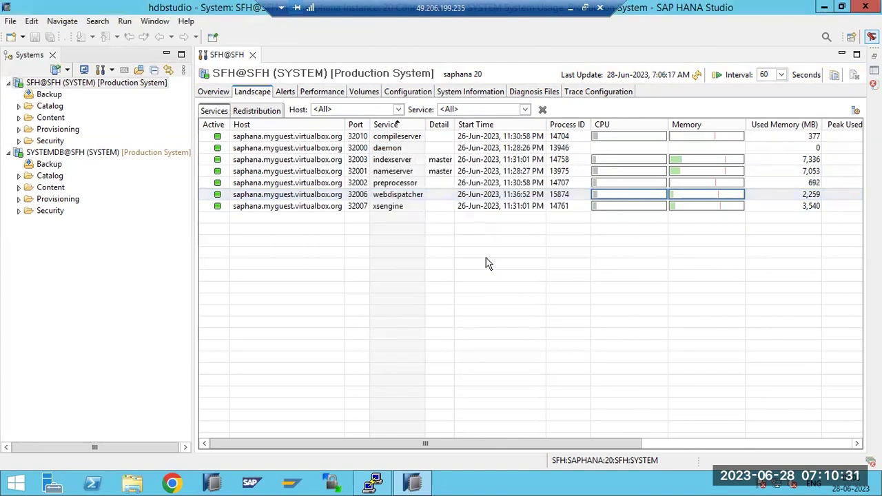
click(454, 253)
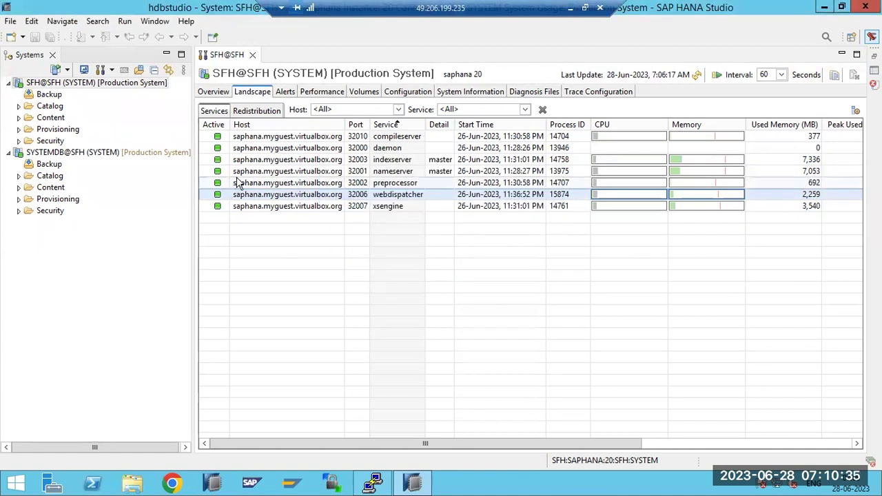
click(69, 153)
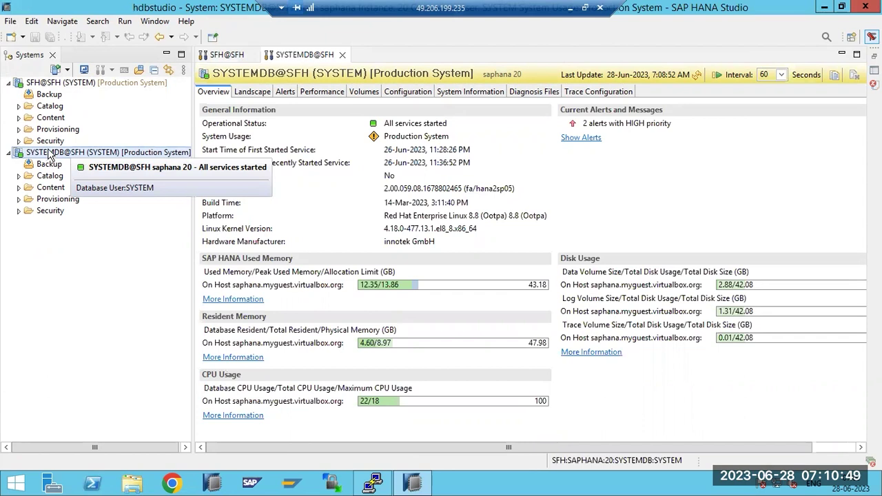
Stop the SYSTEMDB webdispatcher service from Landscape > Services and refresh the list
click(253, 96)
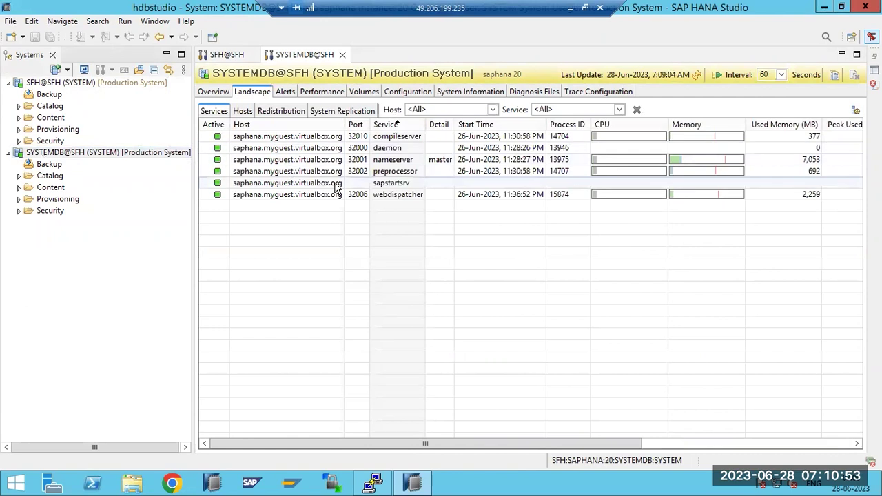
click(348, 196)
right_click(348, 196)
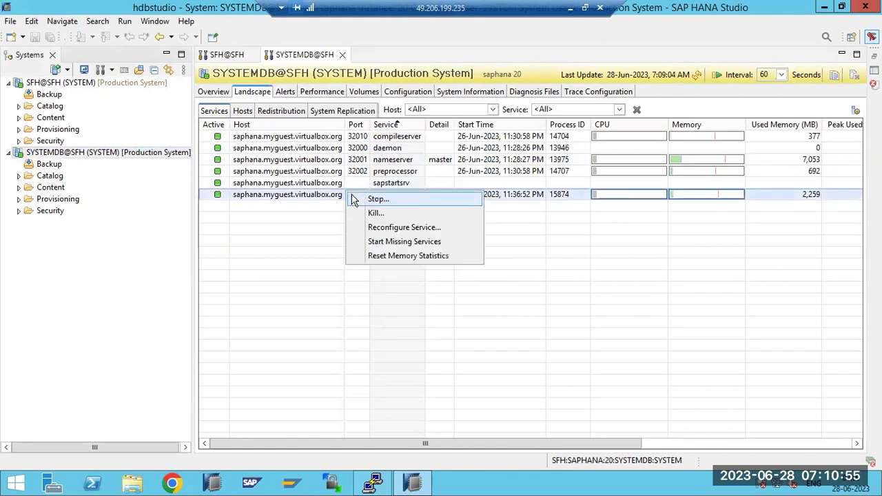
click(365, 201)
click(493, 260)
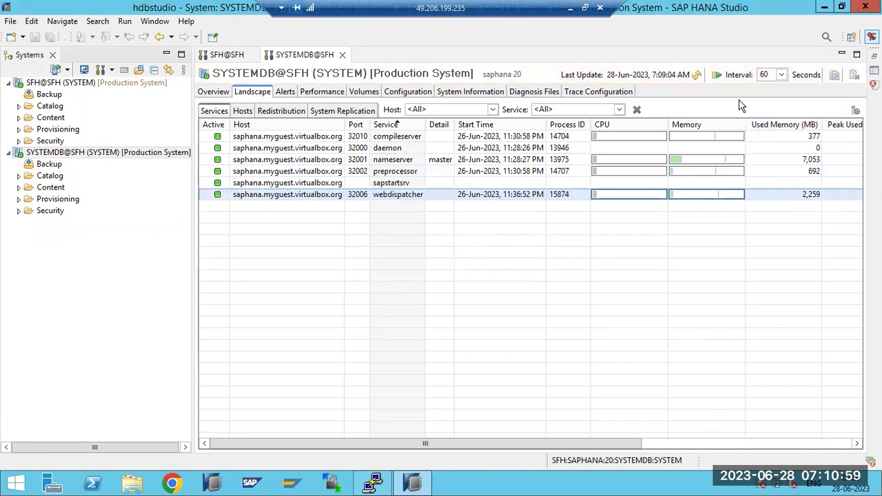
click(697, 75)
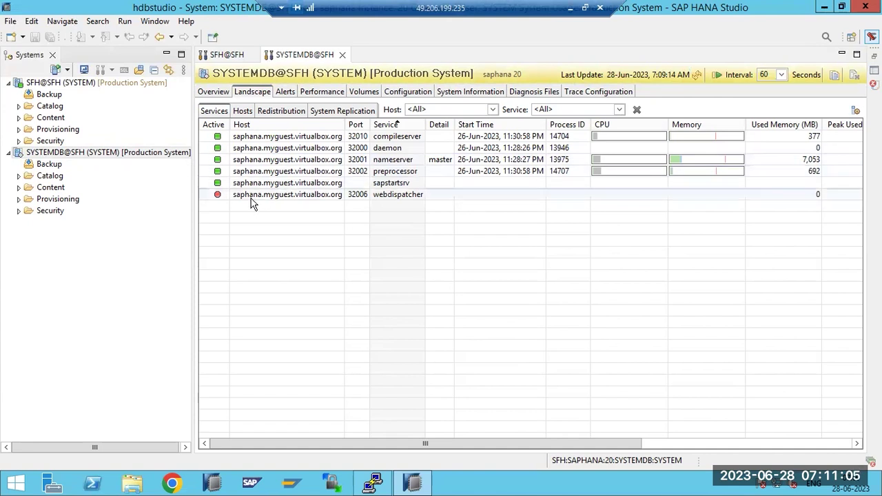
Check the Overview's undetermined status, then refresh Services to see webdispatcher running as PID 154124
click(210, 93)
drag(391, 122, 480, 124)
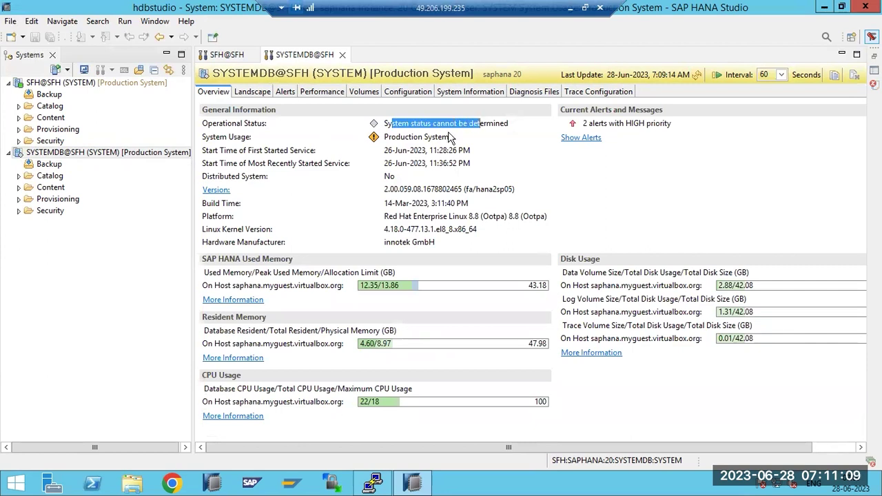
mouse_move(19, 158)
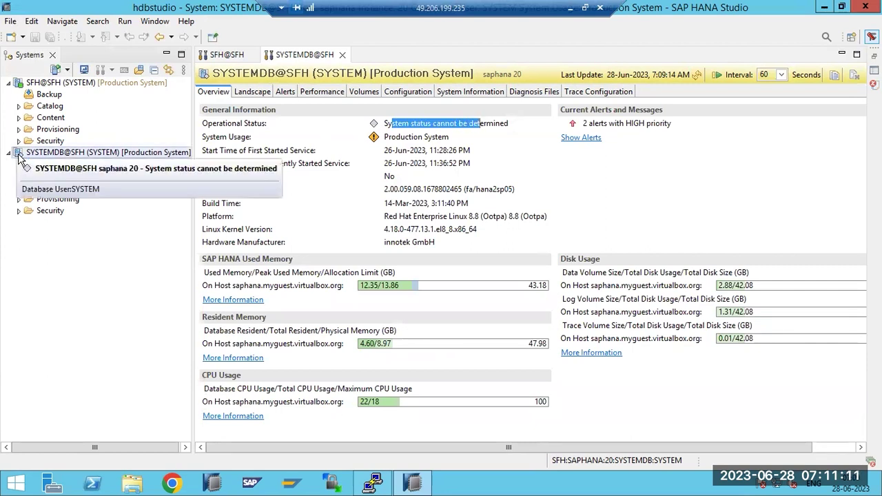
click(252, 94)
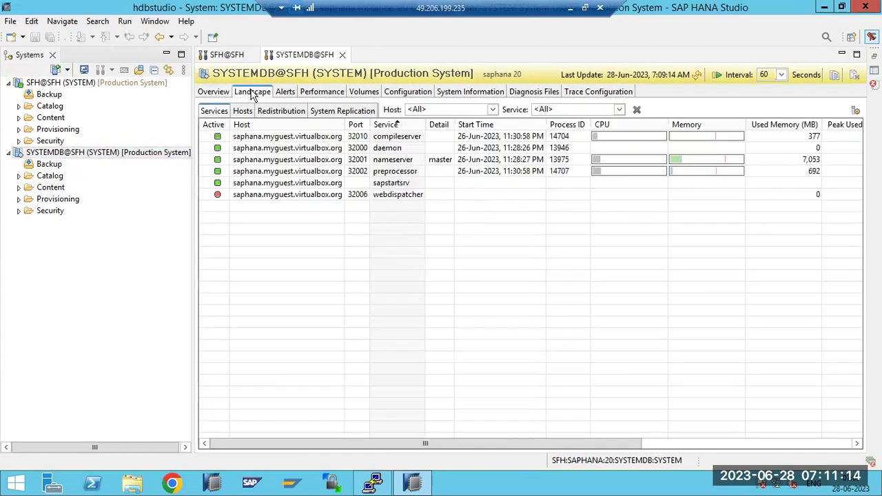
click(697, 77)
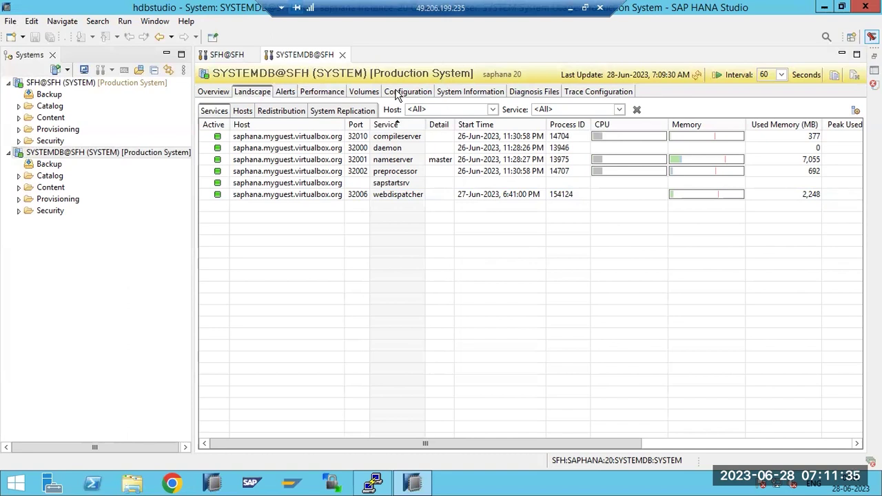
click(398, 94)
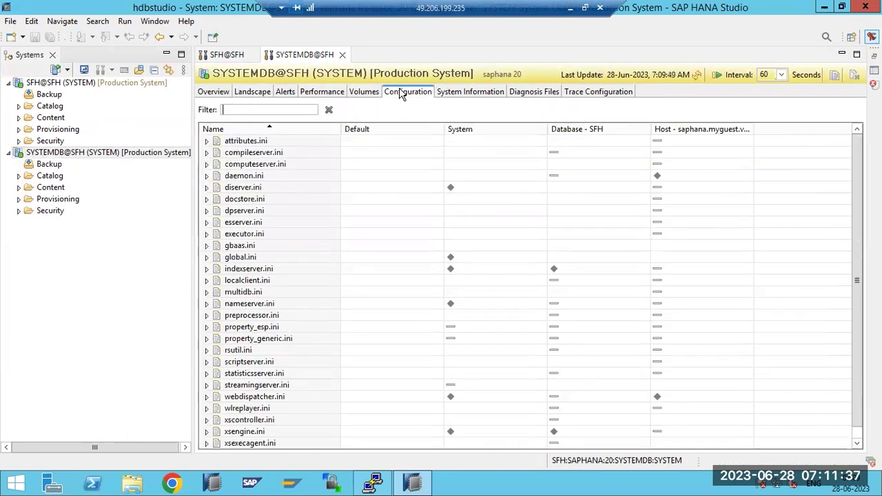
View the SYSTEMDB landscape's host status and roles, then its table redistribution operations
click(246, 93)
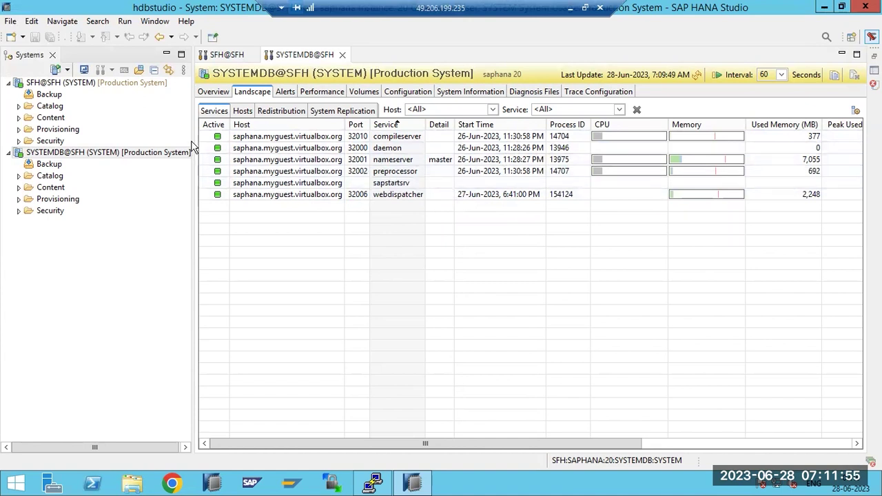
click(242, 111)
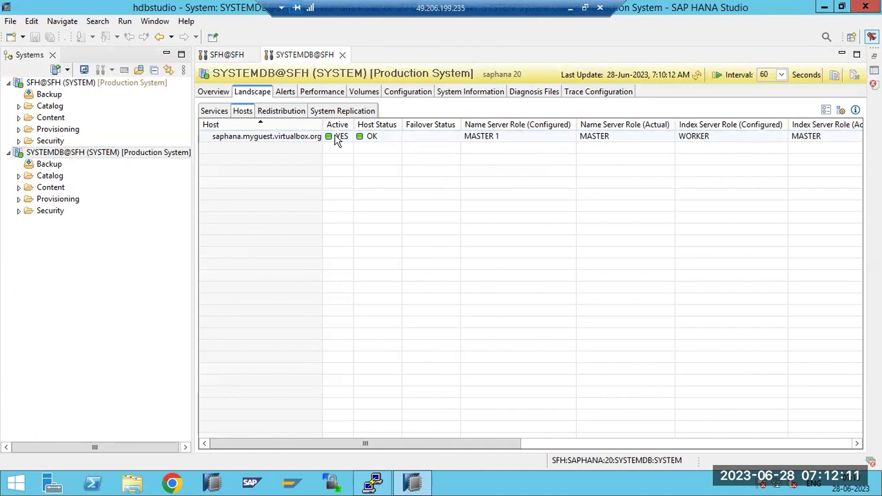
click(278, 112)
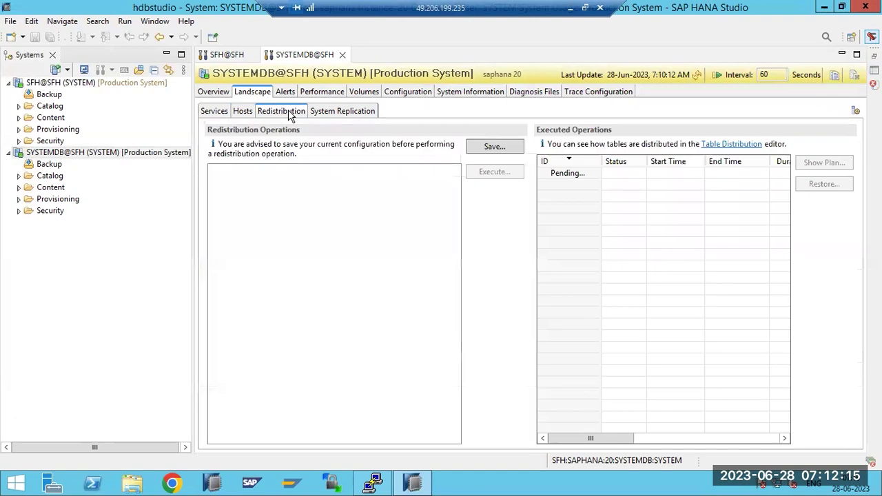
click(330, 114)
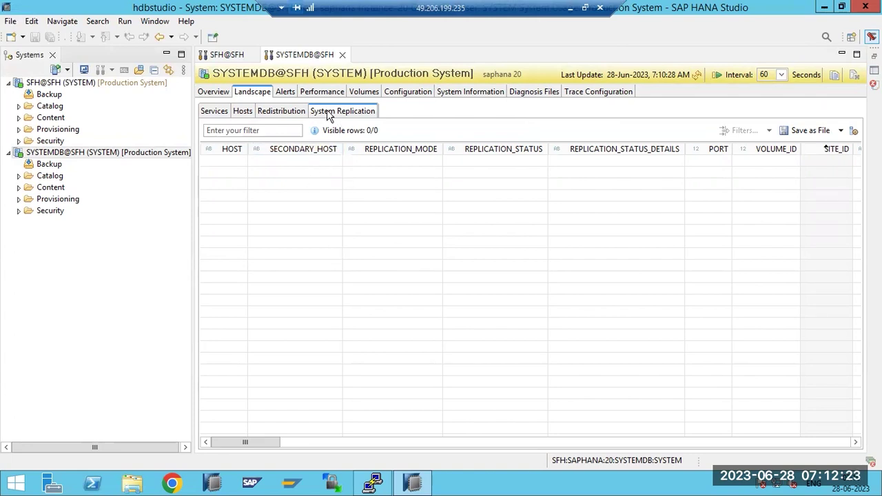
click(283, 112)
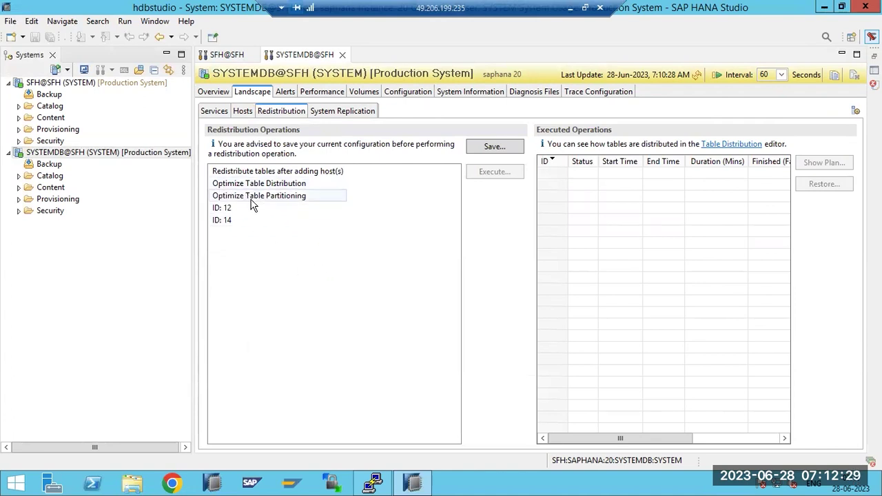
click(233, 212)
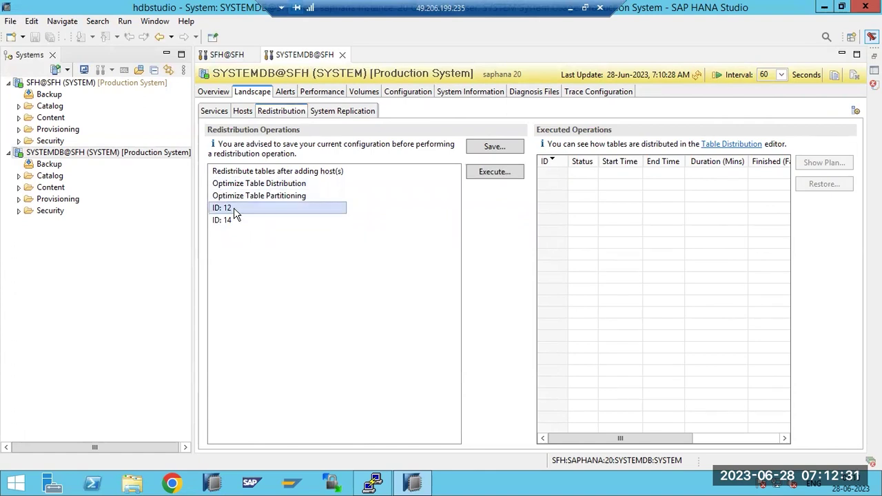
click(474, 173)
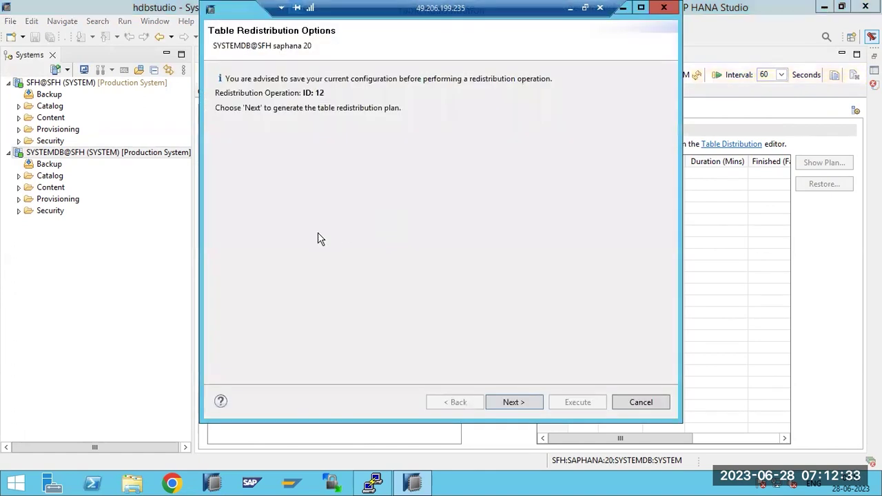
click(523, 402)
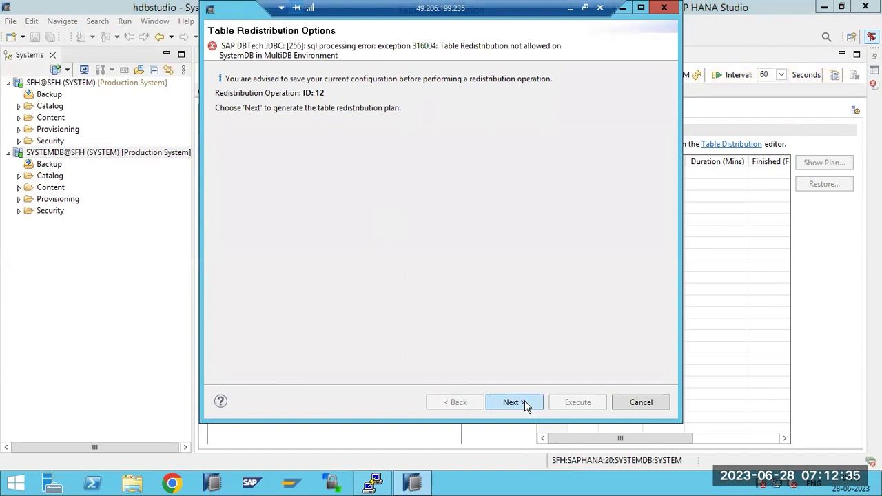
click(651, 404)
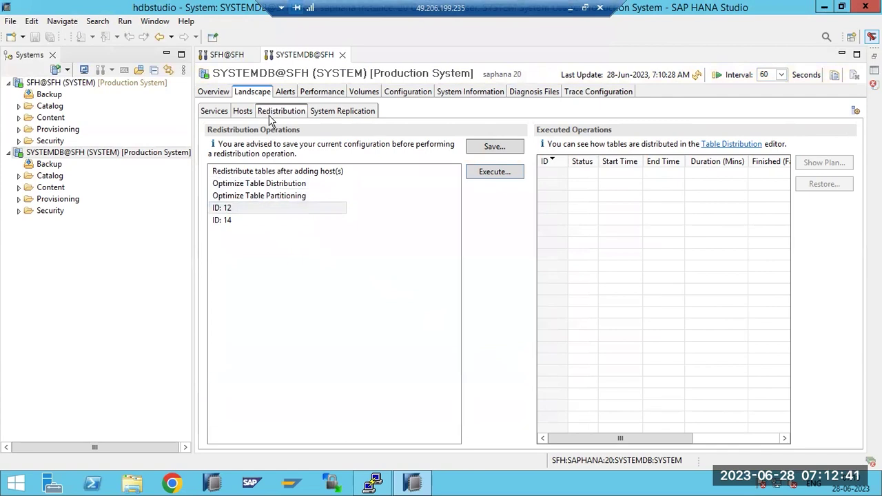
click(244, 113)
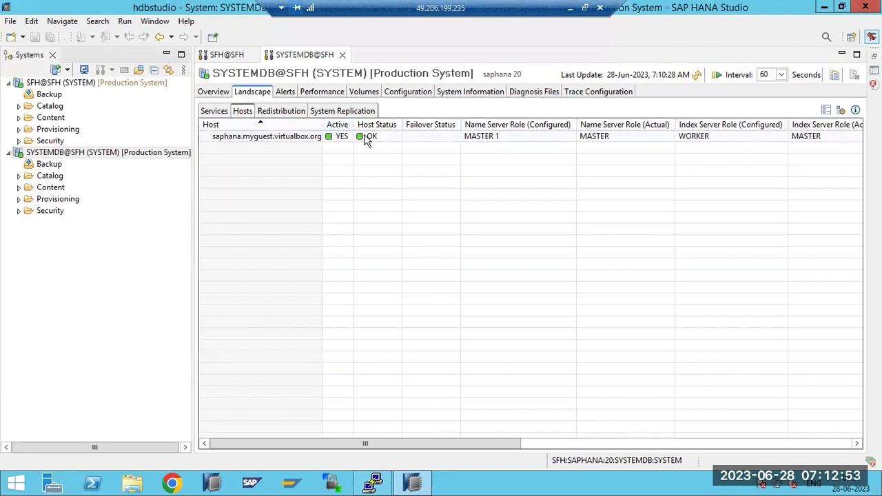
Browse the SYSTEMDB host, services and overview pages, ending on the services list
click(269, 137)
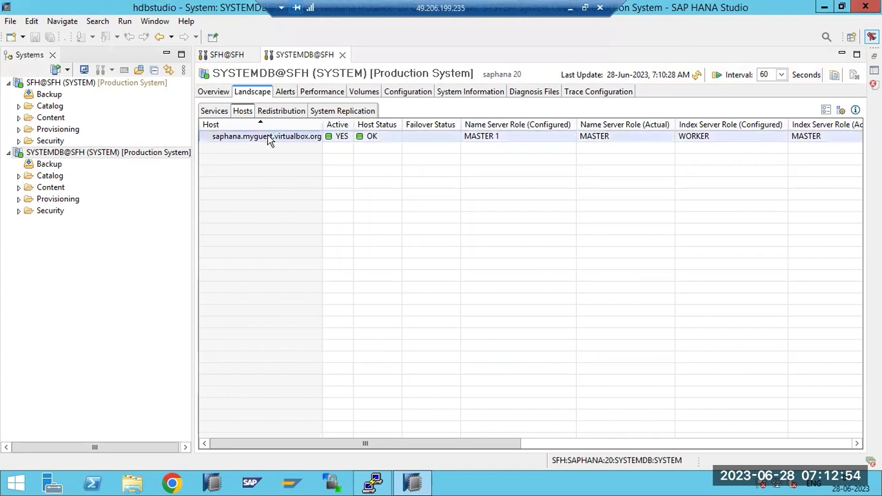
click(211, 112)
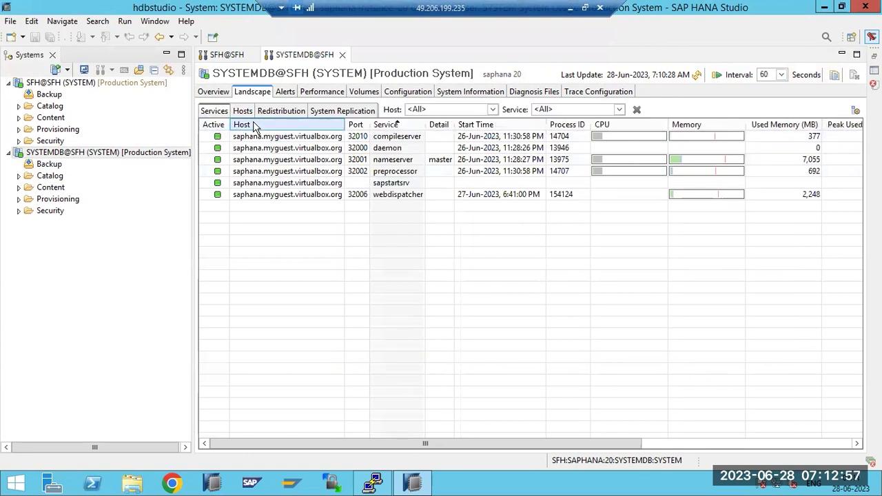
click(218, 93)
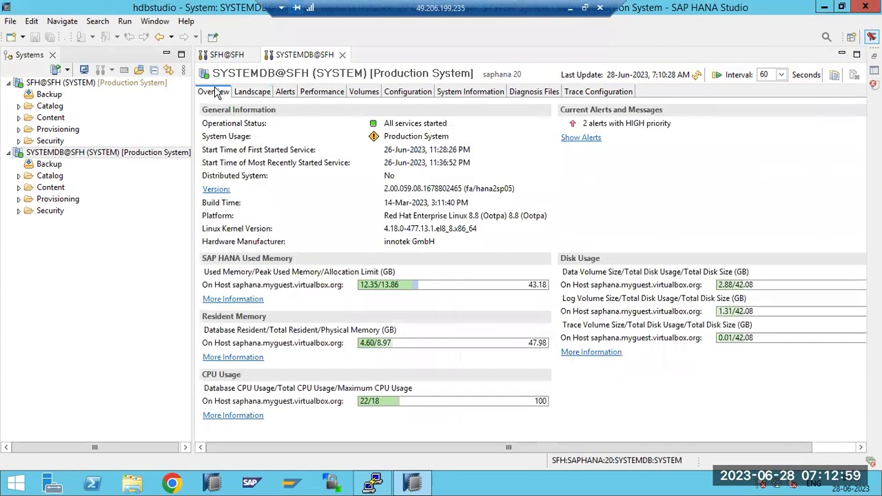
click(249, 97)
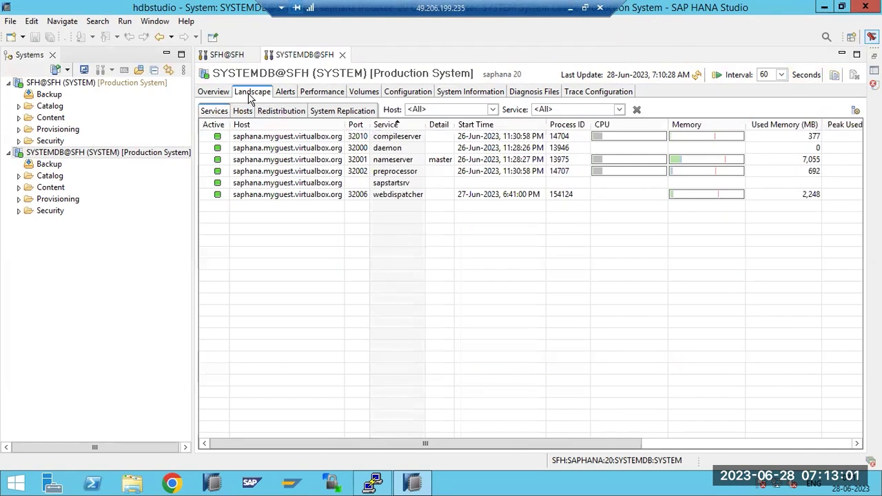
Switch between the SFH@SFH and SYSTEMDB@SFH editors, then show the SFH@SFH Alerts page
click(226, 55)
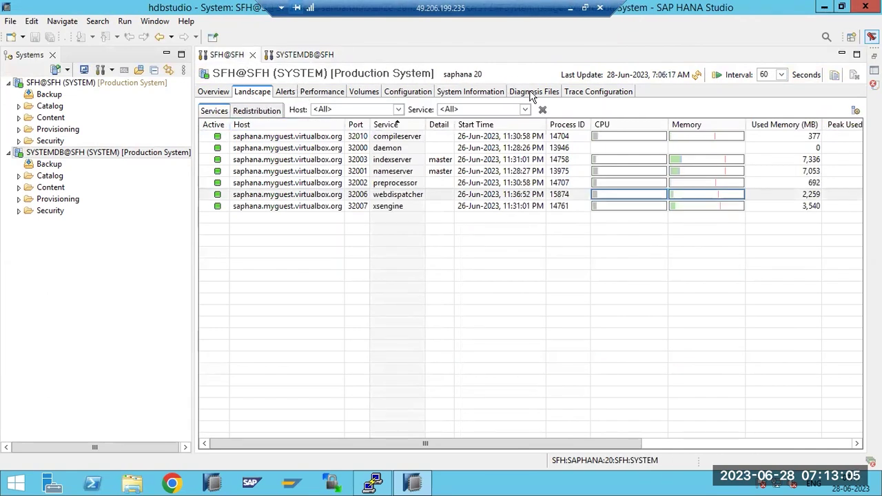
click(309, 55)
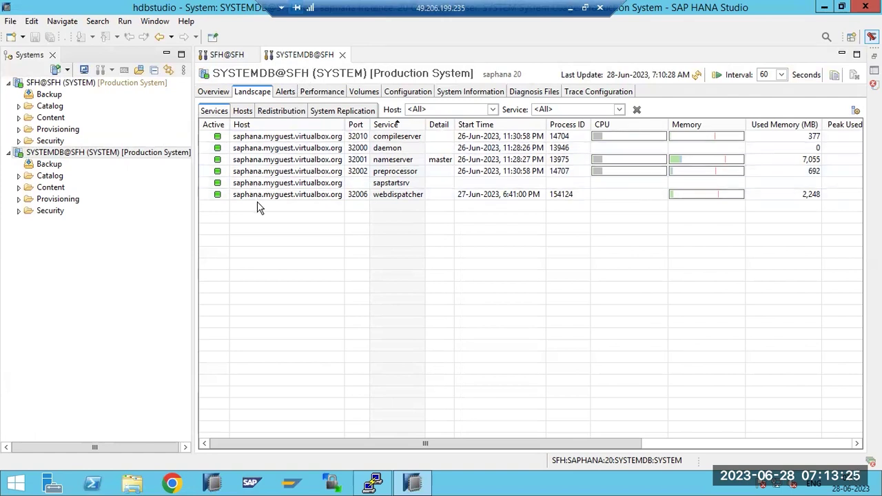
click(215, 91)
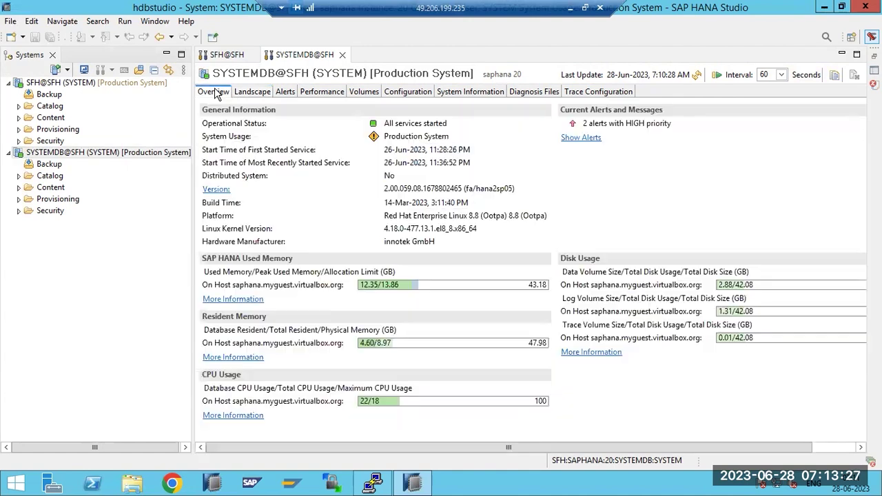
click(226, 55)
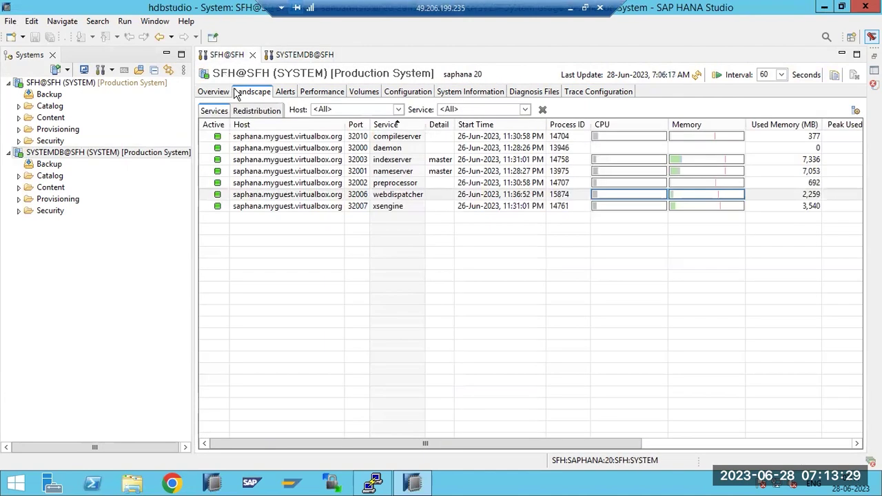
click(286, 91)
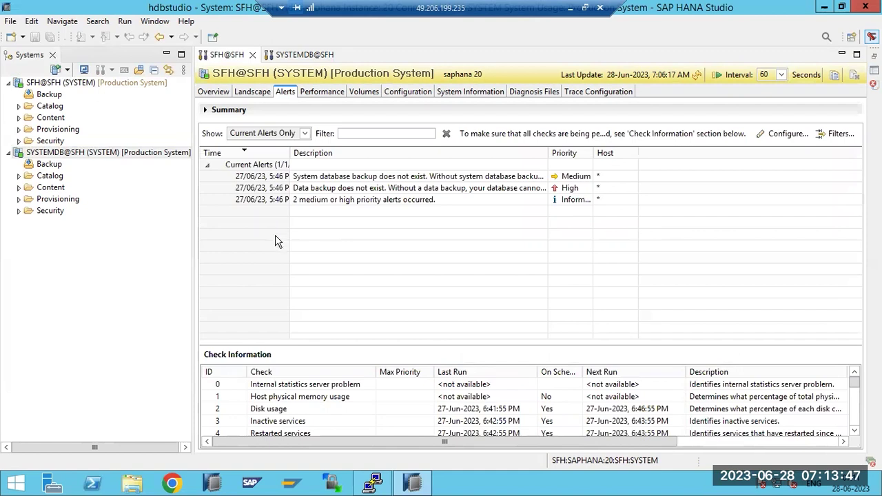
Select the two backup alerts, set Show to All Alerts and expand Last 15 Mins
click(310, 180)
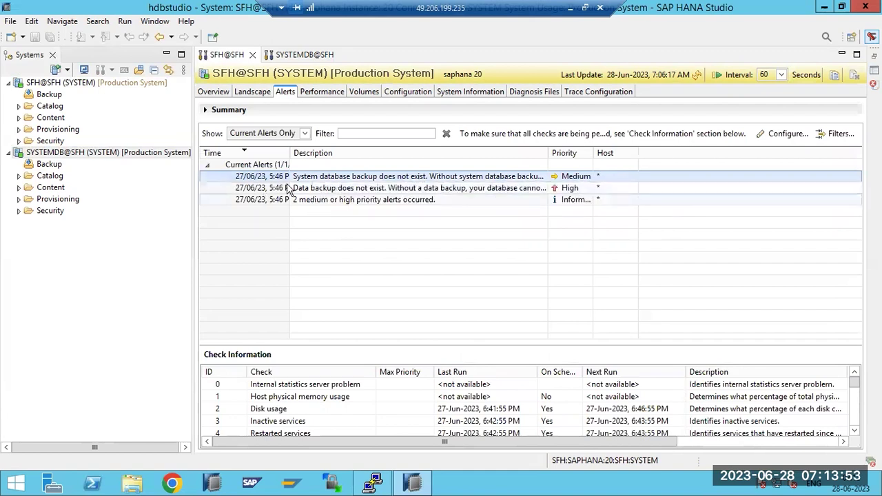
click(325, 190)
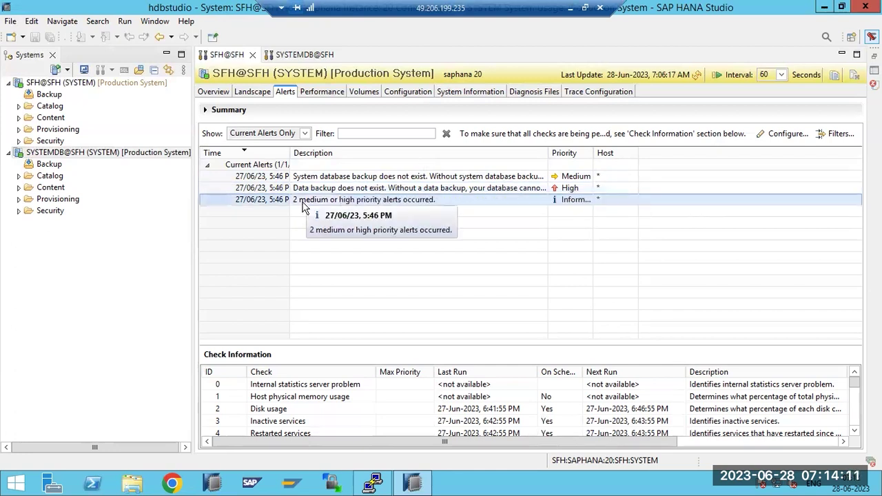
click(306, 134)
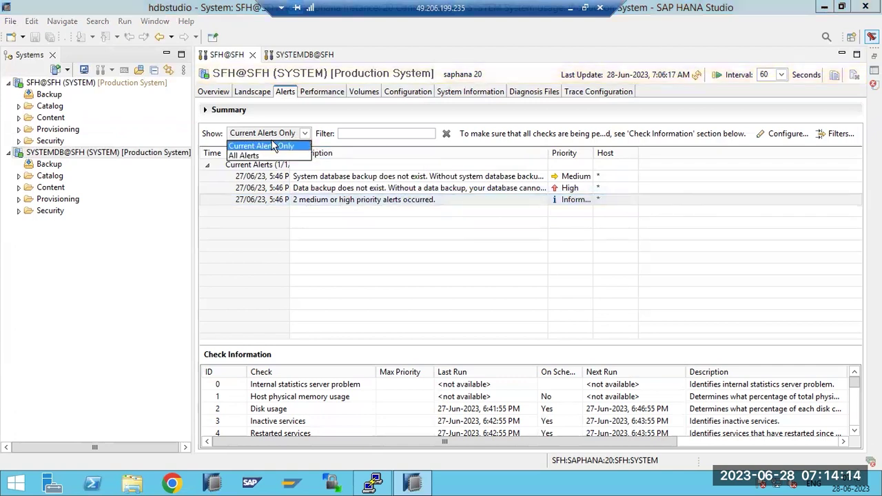
click(241, 158)
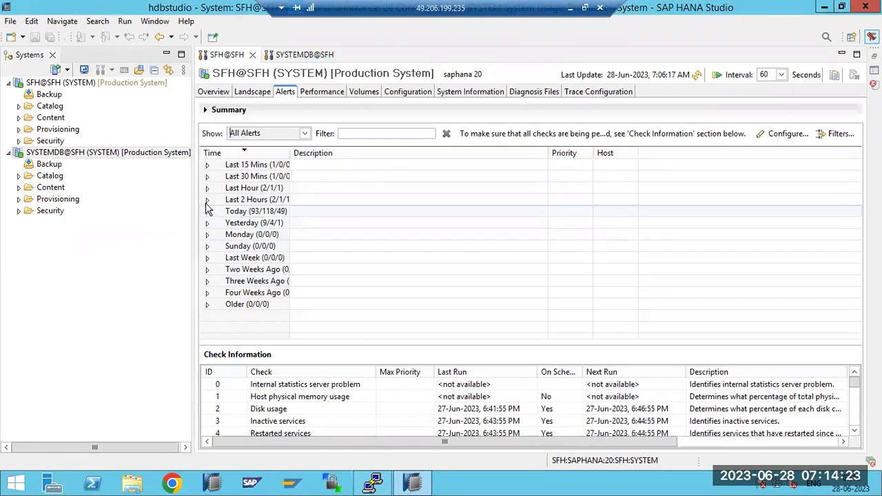
click(207, 166)
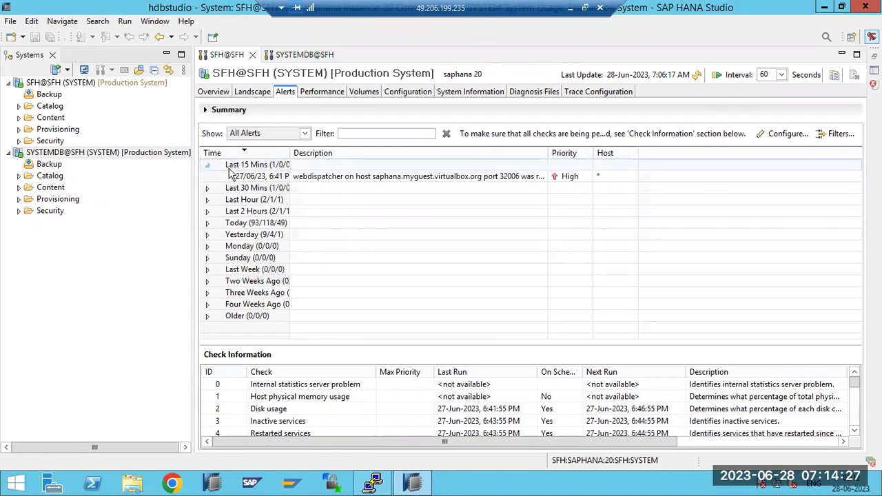
Read the webdispatcher alert's full message in Alert Details, then close it
double_click(370, 180)
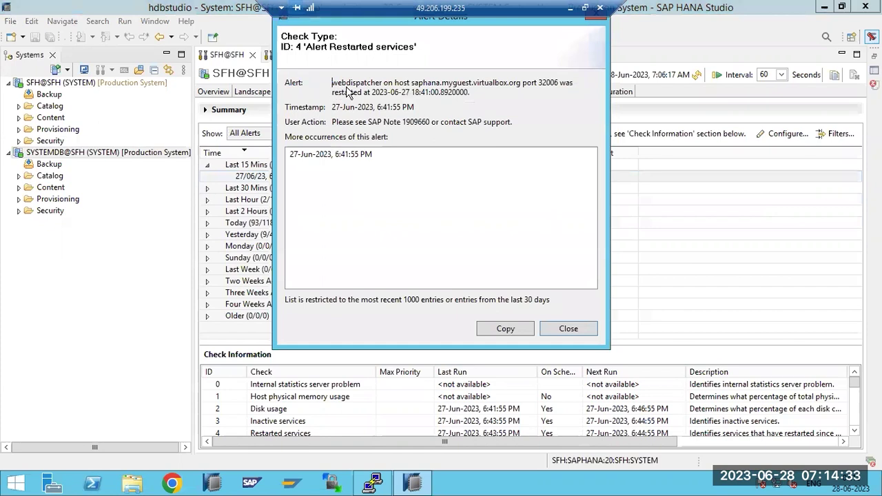
drag(333, 82, 479, 97)
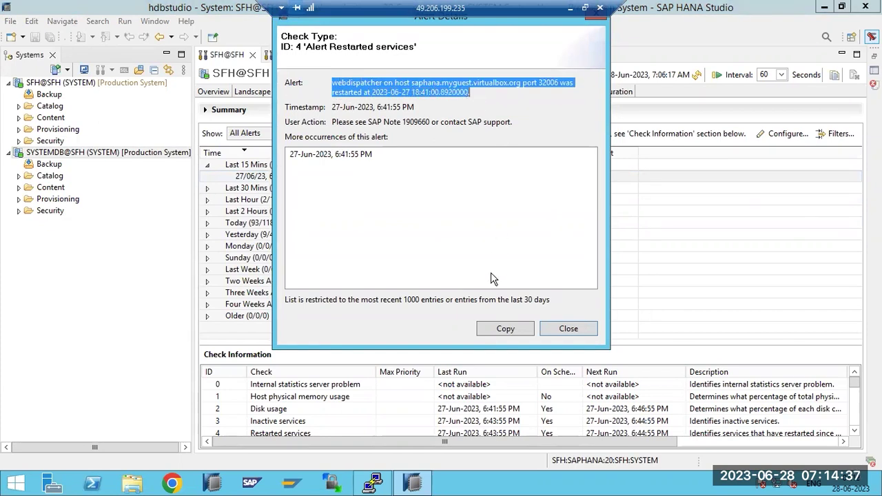
click(577, 332)
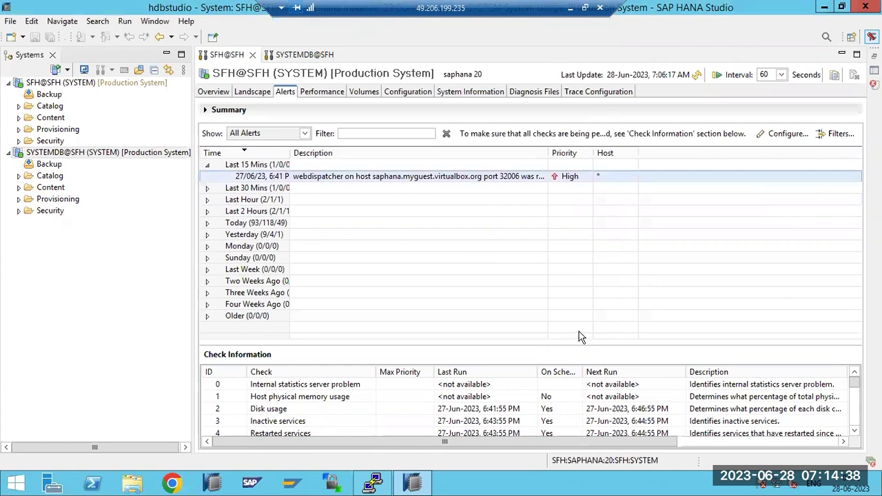
Expand the Last 15 Mins, Last 30 Mins and Last Hour alert groups
click(207, 188)
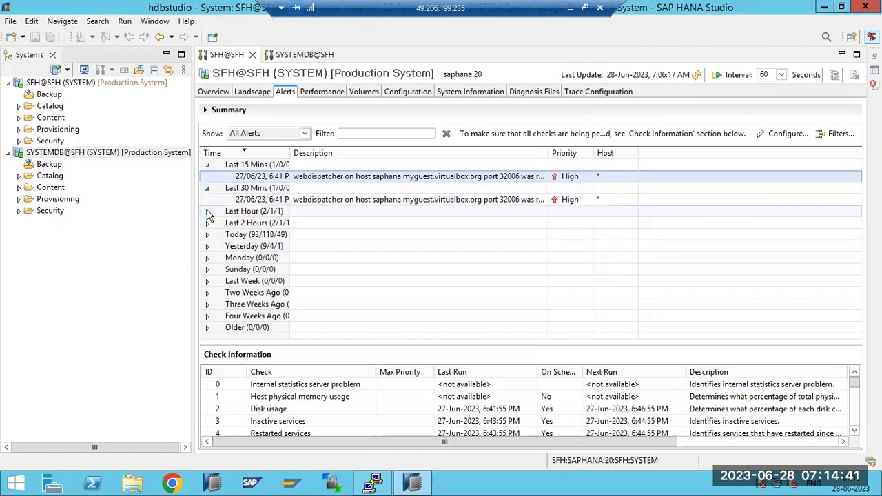
click(208, 212)
click(207, 211)
click(207, 188)
click(207, 164)
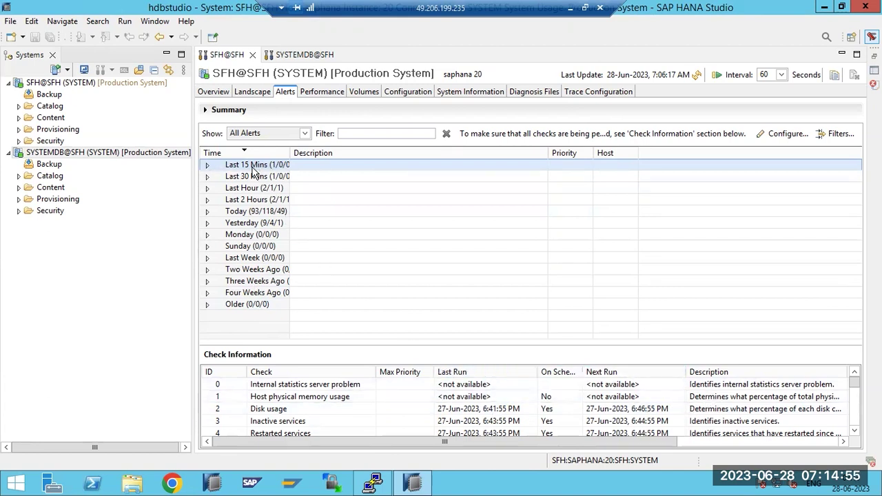
mouse_move(227, 219)
click(208, 167)
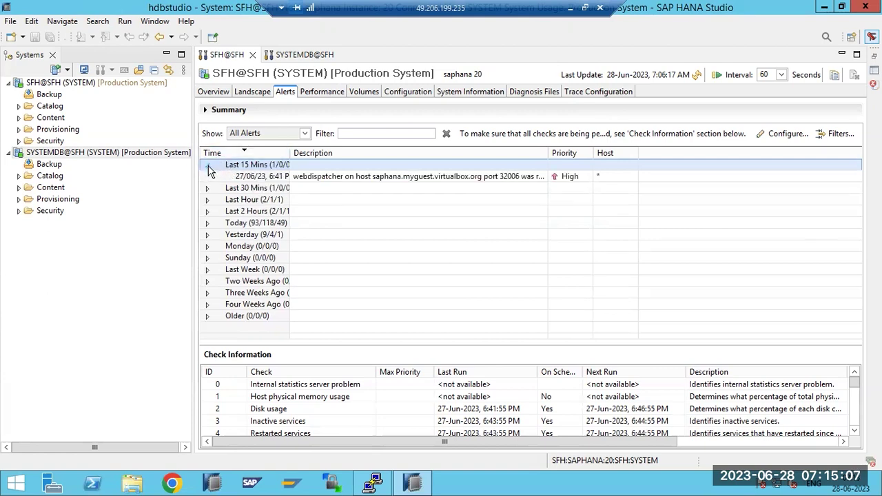
click(206, 188)
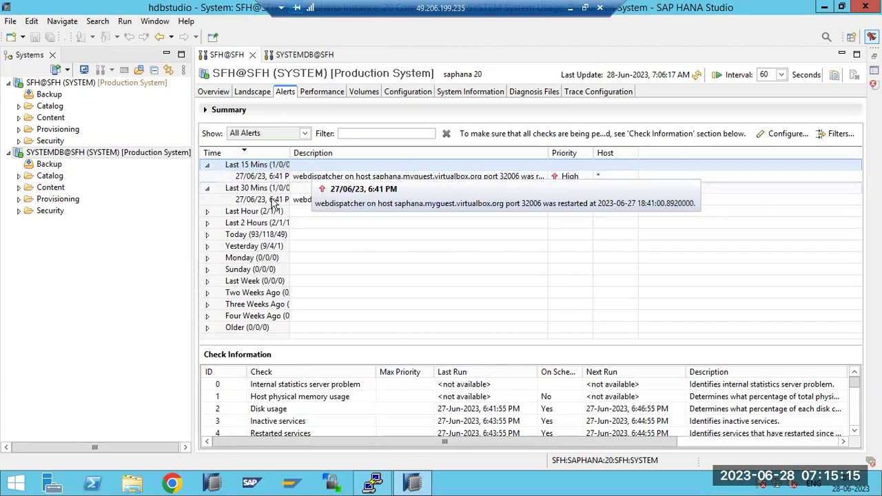
click(207, 211)
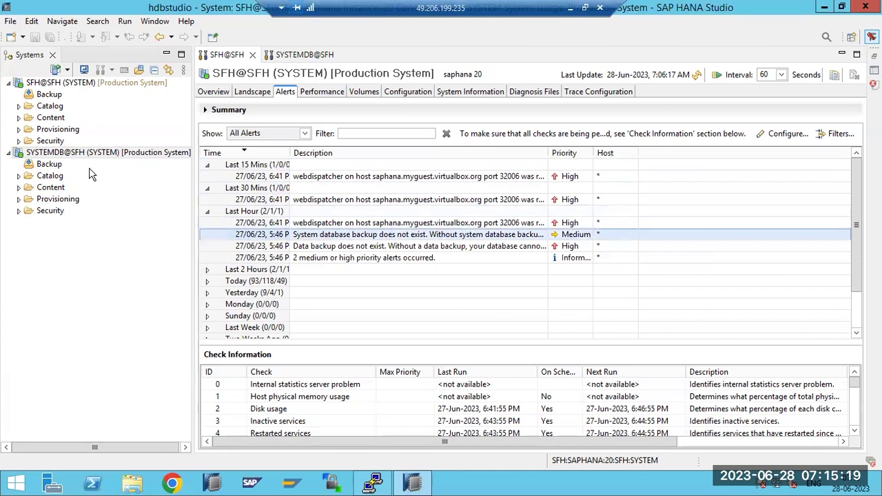
Dismiss SYSTEMDB@SFH's actions without backing up, then open the '2 medium or high priority alerts occurred' details
click(64, 154)
right_click(64, 157)
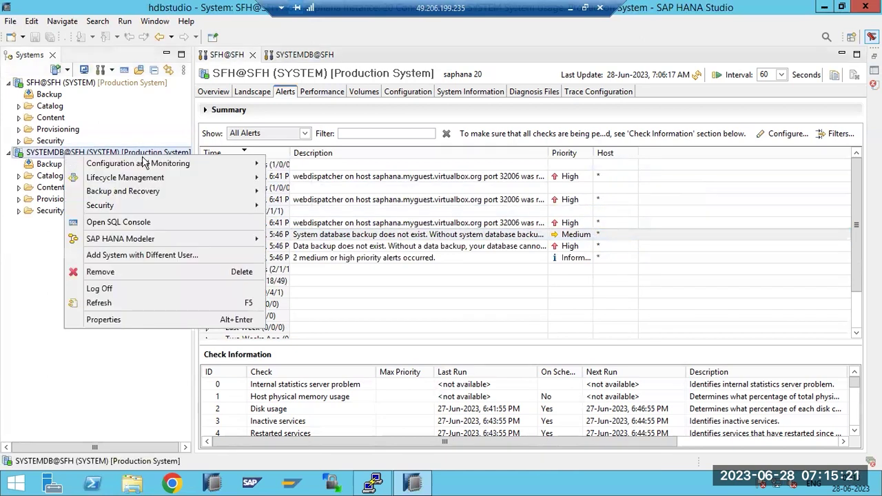
mouse_move(259, 193)
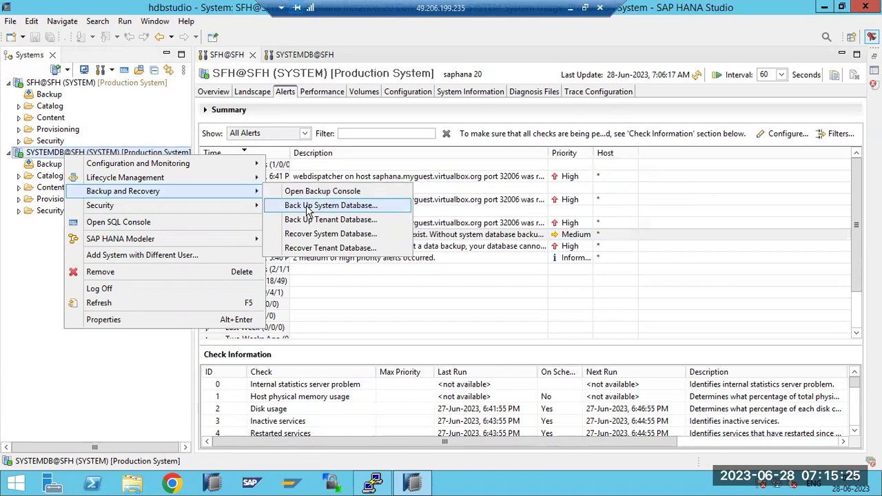
click(416, 236)
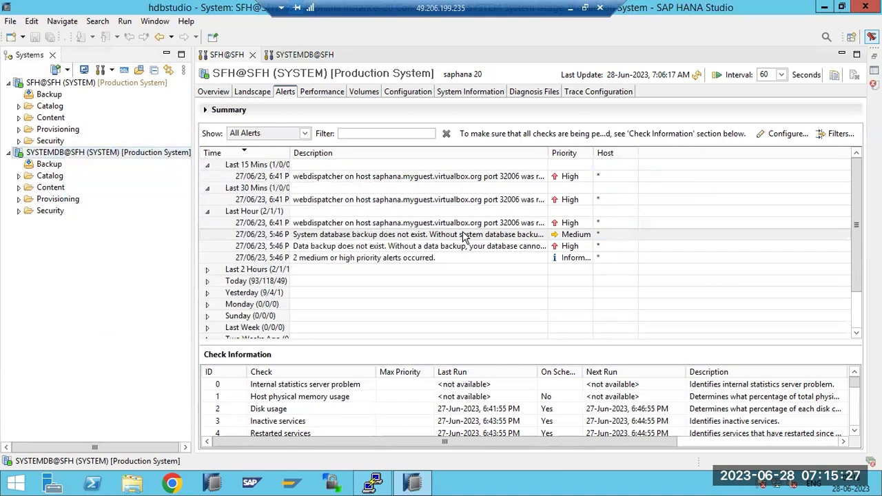
click(327, 248)
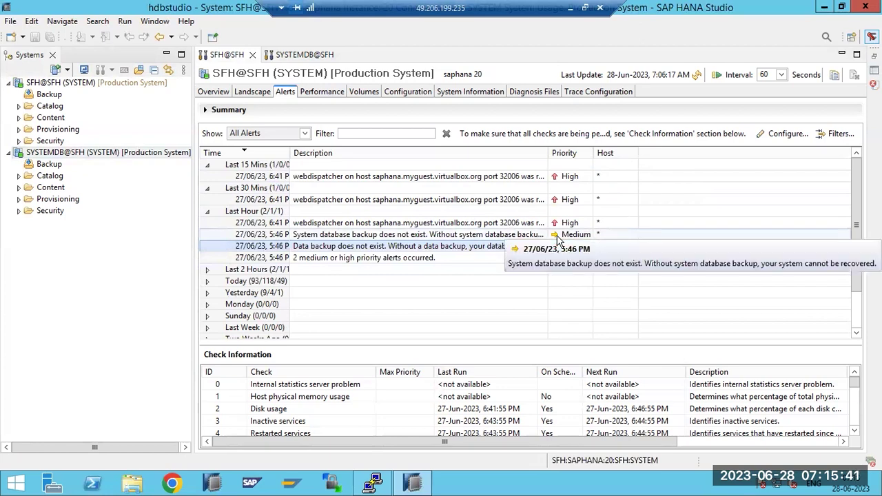
double_click(259, 259)
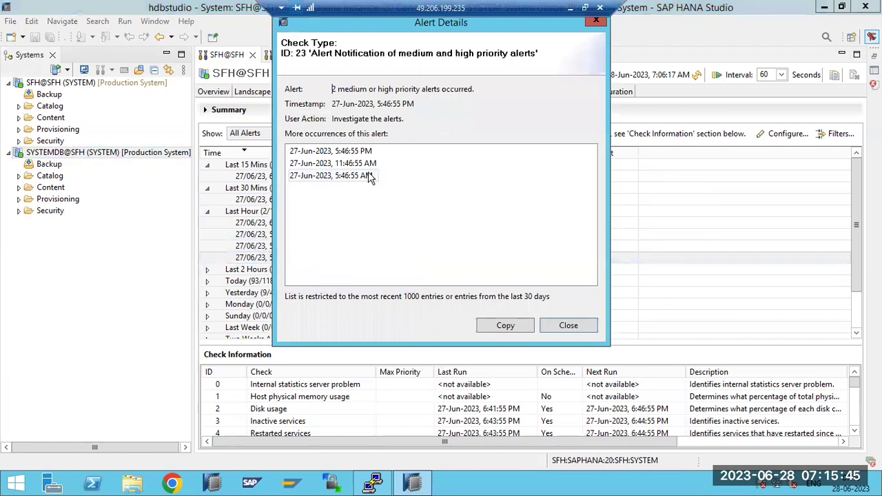
Inspect the 5:46:55 AM alert occurrence, close the details and return to the SFH@SFH Overview
click(367, 176)
click(568, 325)
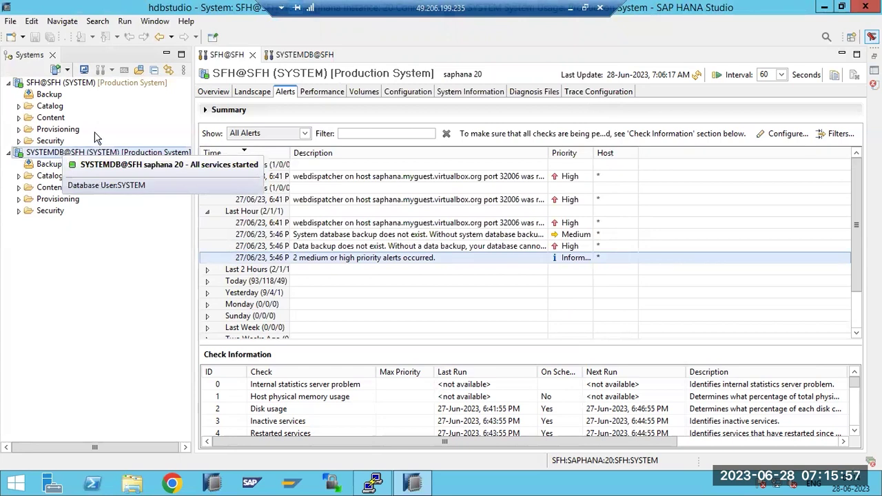
click(212, 93)
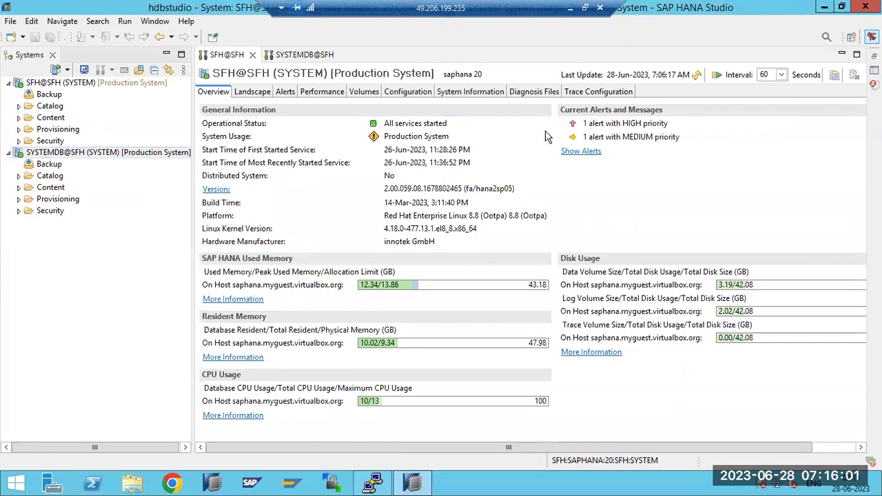
Toggle between Overview and Alerts, ending on the alerts list with webdispatcher and missing-backup entries
click(587, 152)
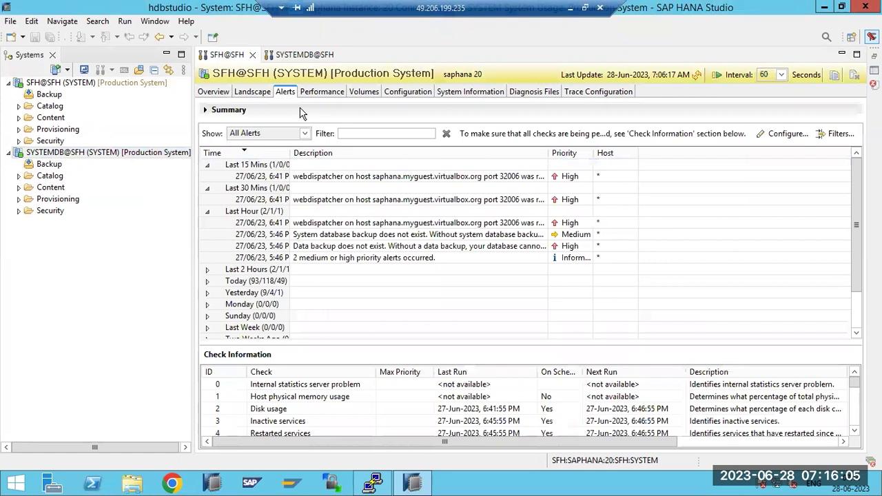
click(208, 91)
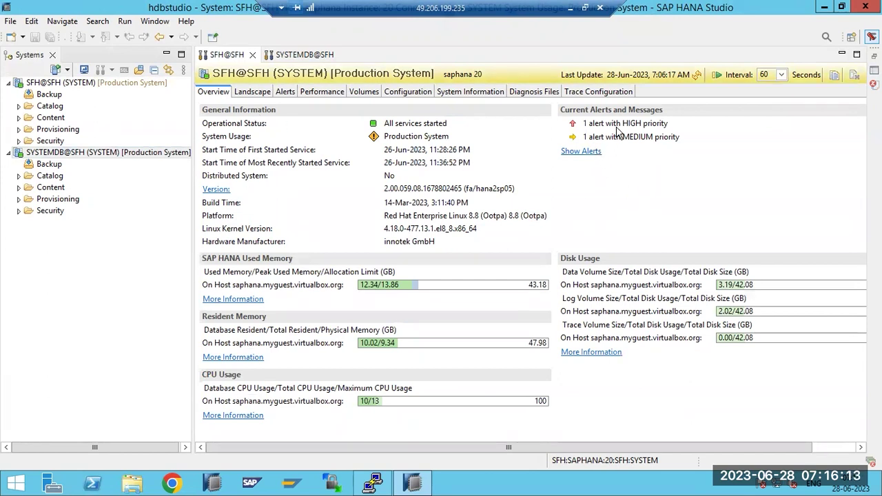
click(285, 93)
click(213, 92)
click(284, 93)
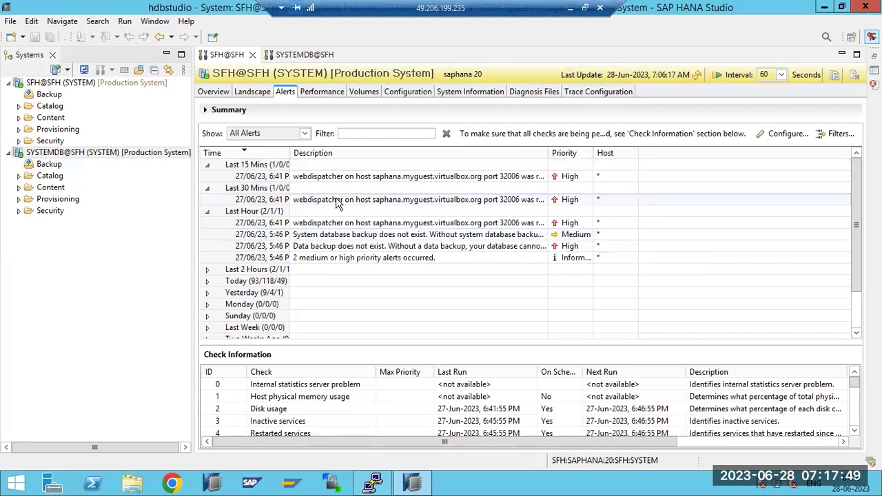
Open the alert check settings and enter the sender e-mail address
click(786, 135)
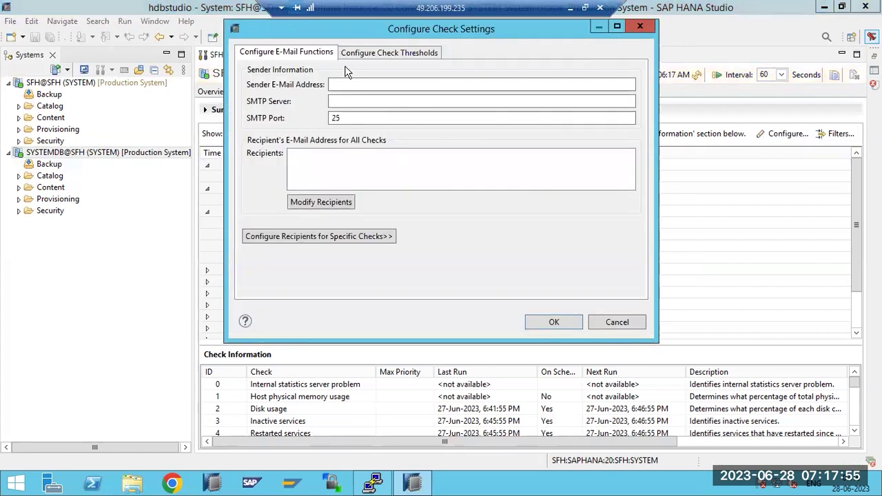
click(348, 140)
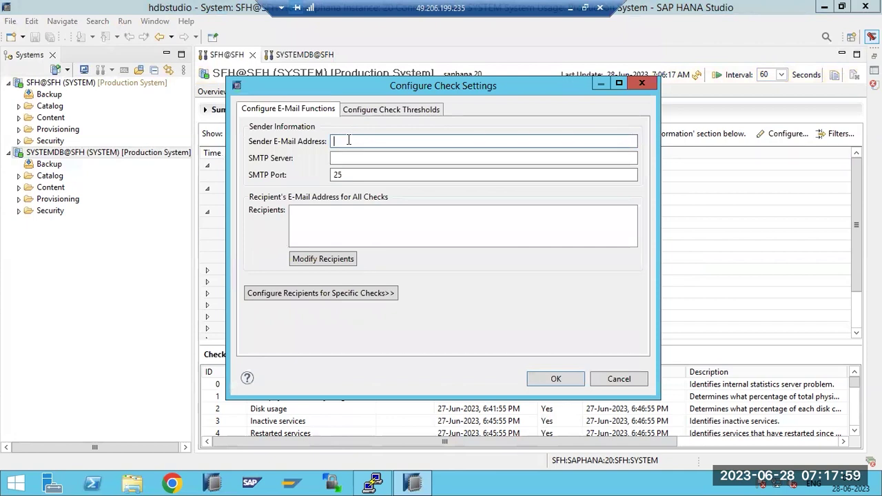
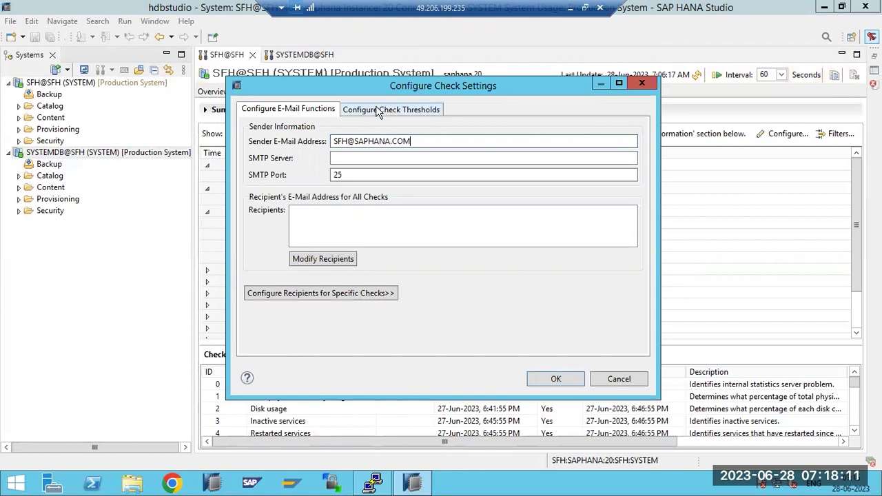
drag(342, 141, 387, 153)
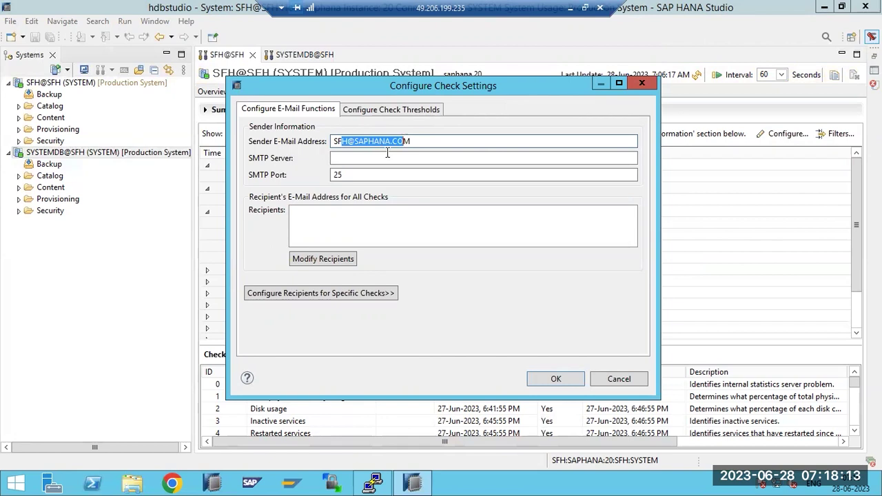
Set the SMTP server to smtp.gmail.com and open the recipient editor
click(356, 158)
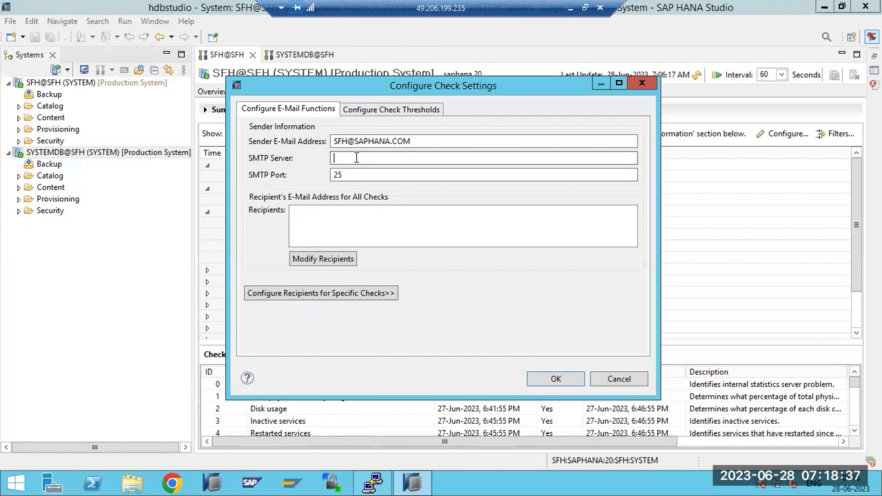
text(smtp.gmail.com)
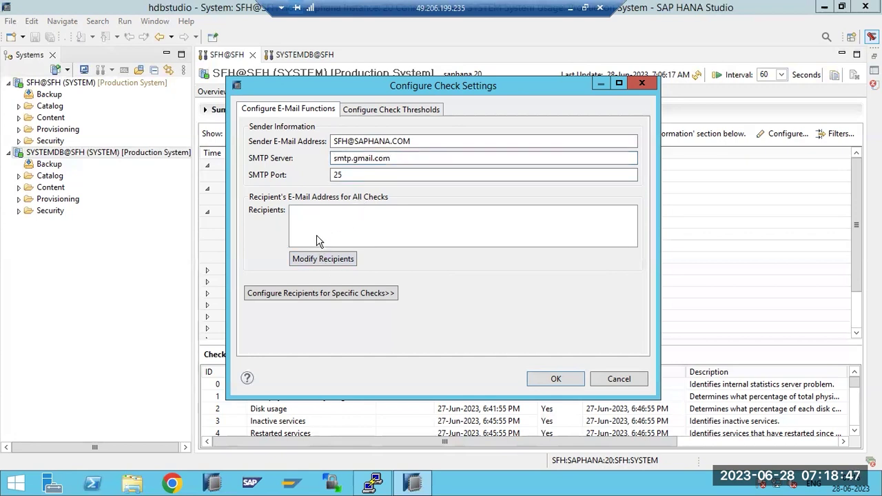
click(321, 259)
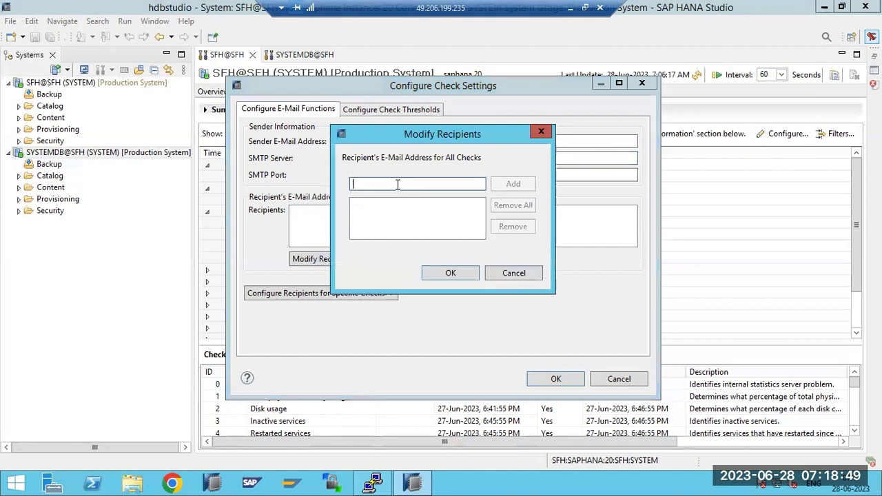
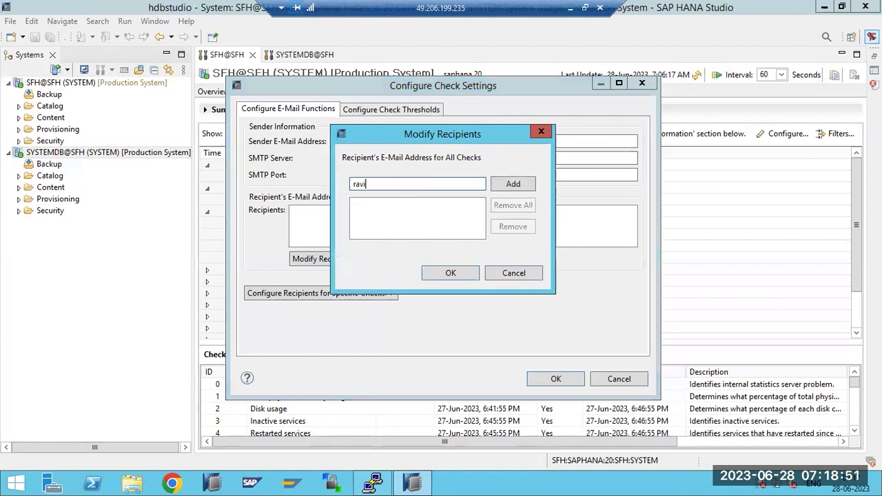
Add two recipient e-mail addresses, fixing the second one's missing @, and confirm the list
click(513, 183)
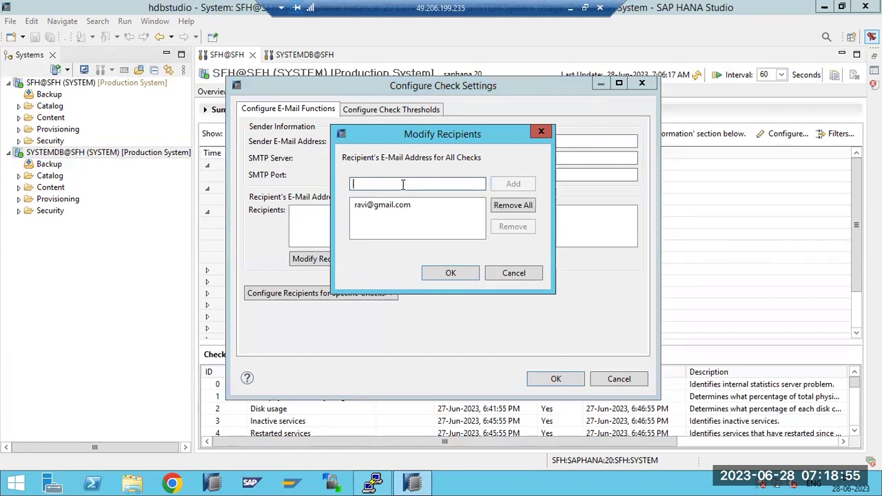
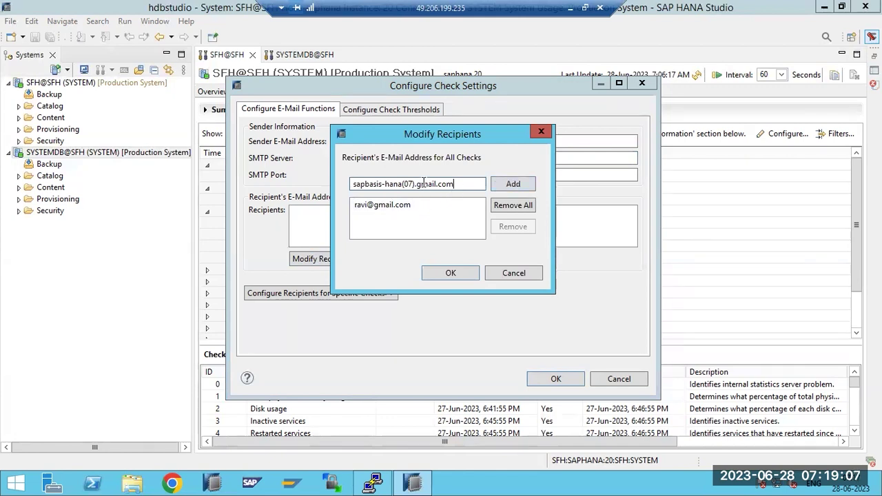
click(418, 184)
key(BackSpace)
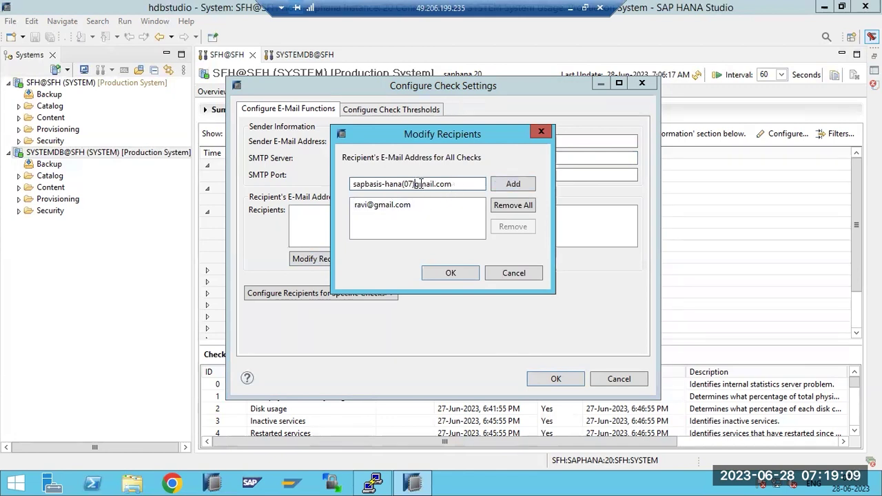
text(@)
click(498, 184)
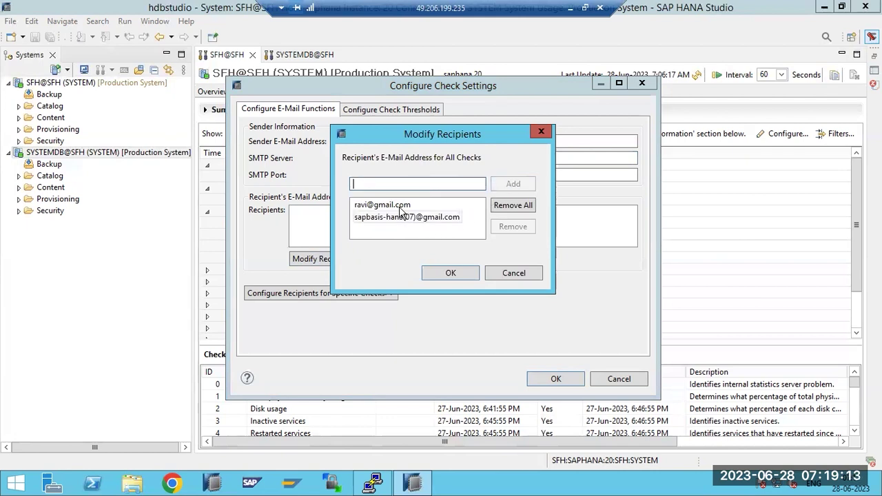
click(451, 273)
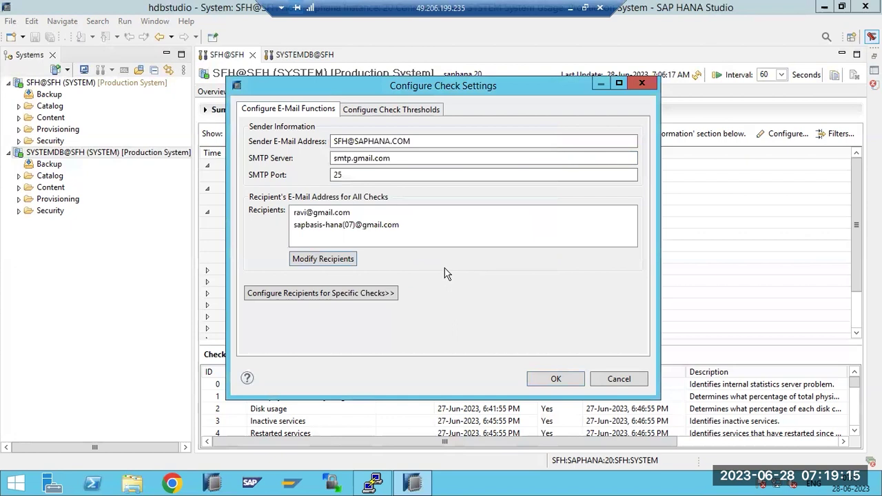
Save the alert e-mail settings, then reopen them to verify smtp.gmail.com and cancel without changes
click(555, 380)
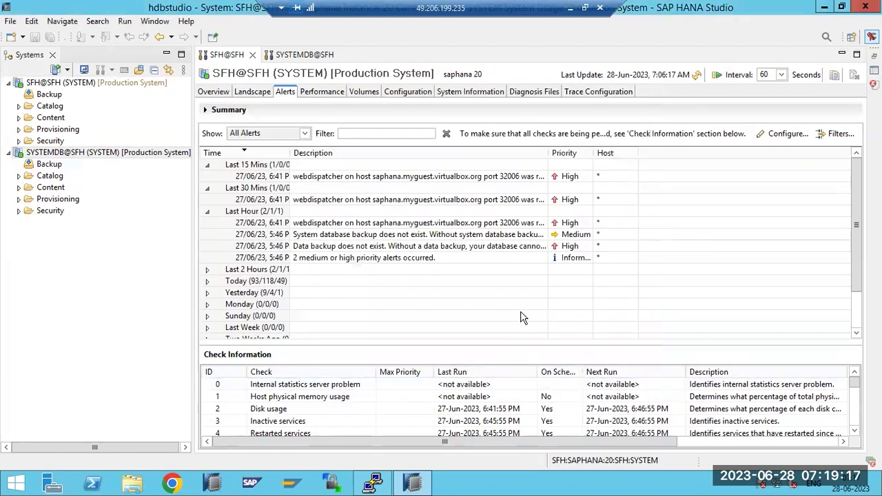
click(783, 134)
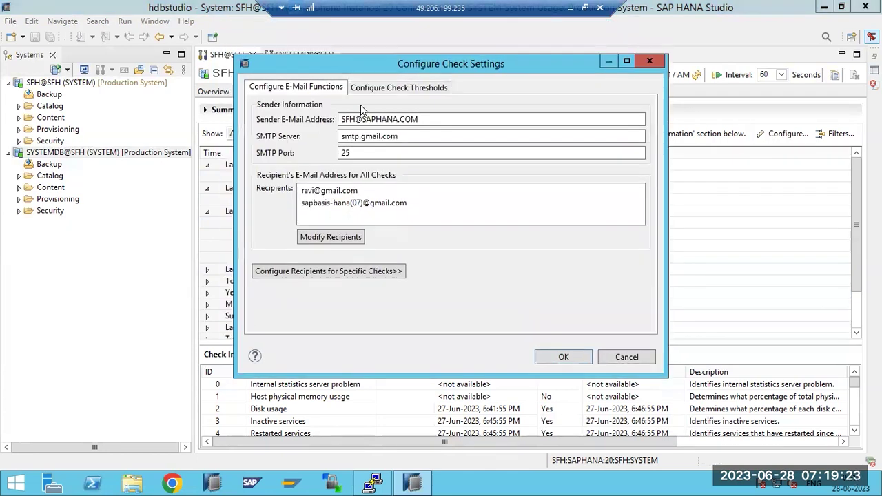
click(613, 354)
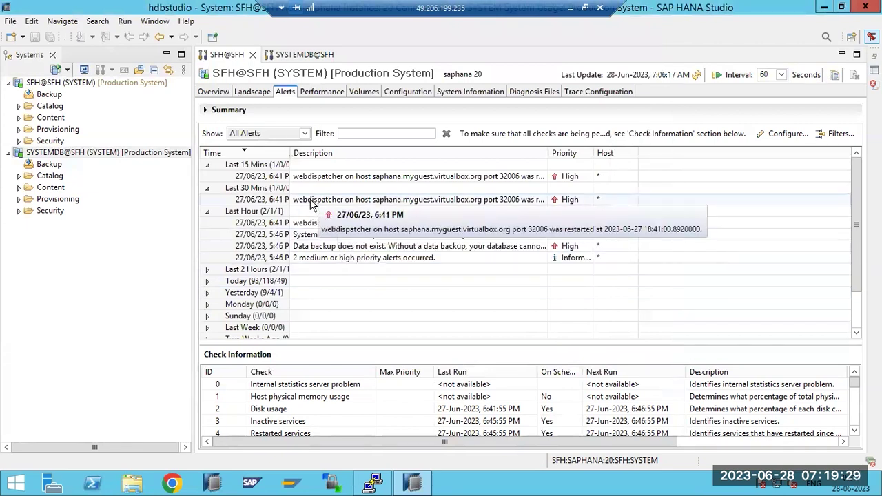
click(783, 134)
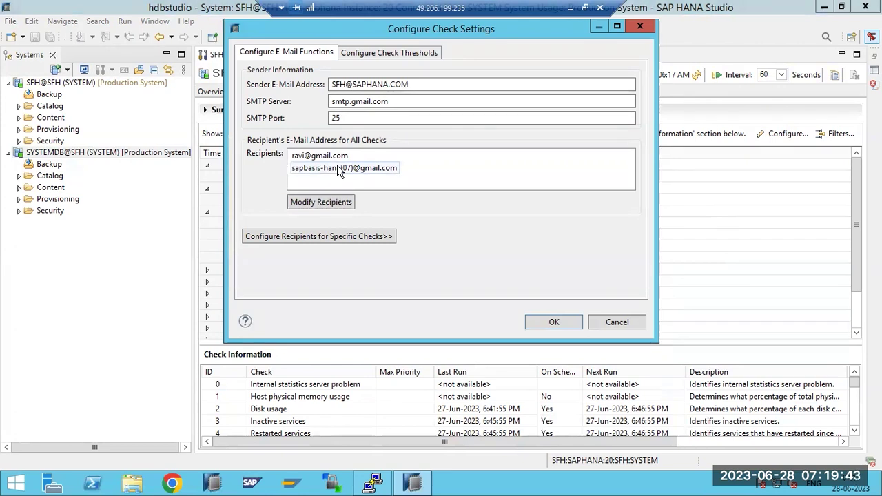
mouse_move(355, 101)
mouse_down()
mouse_move(323, 99)
mouse_move(353, 84)
mouse_up()
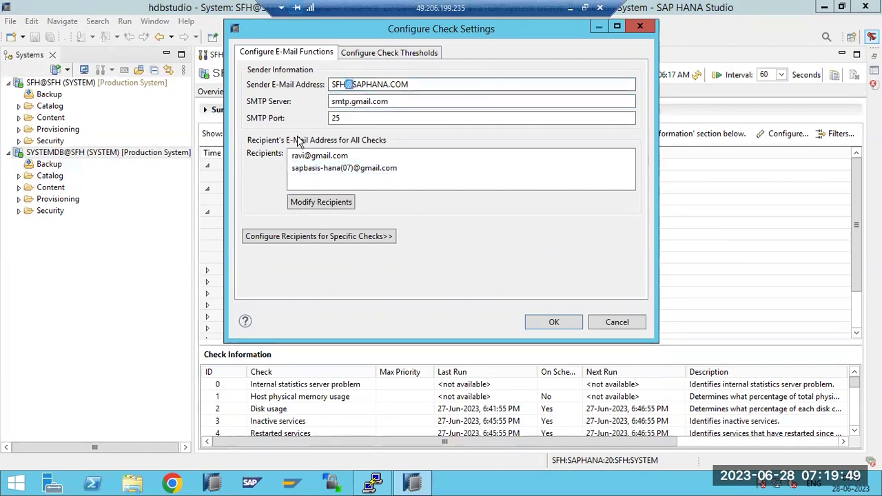
click(614, 322)
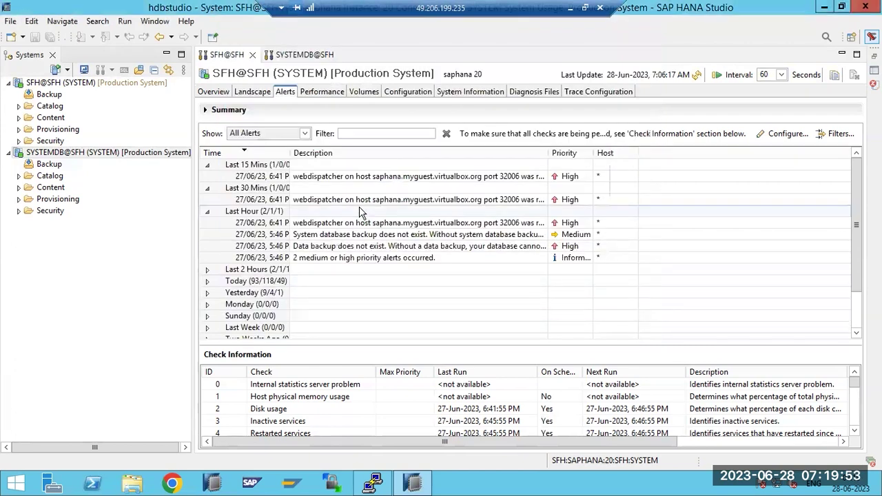
Switch to the Performance tab to list the five active threads
mouse_move(359, 211)
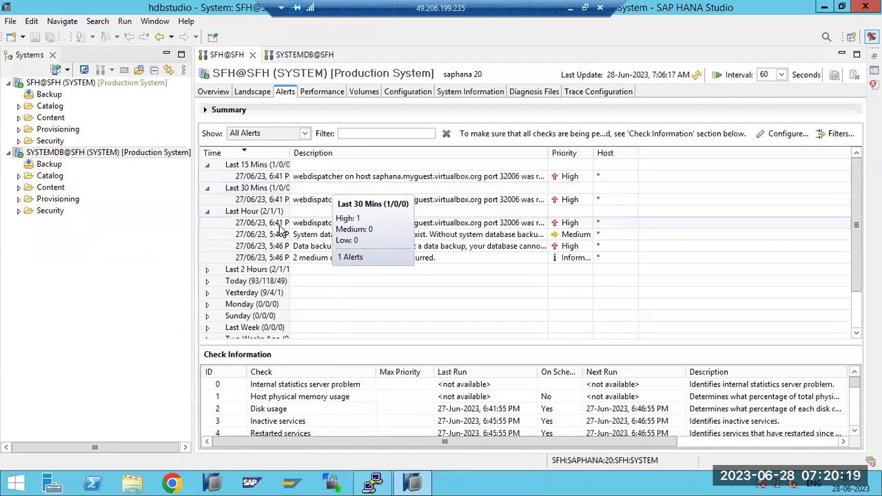
click(313, 92)
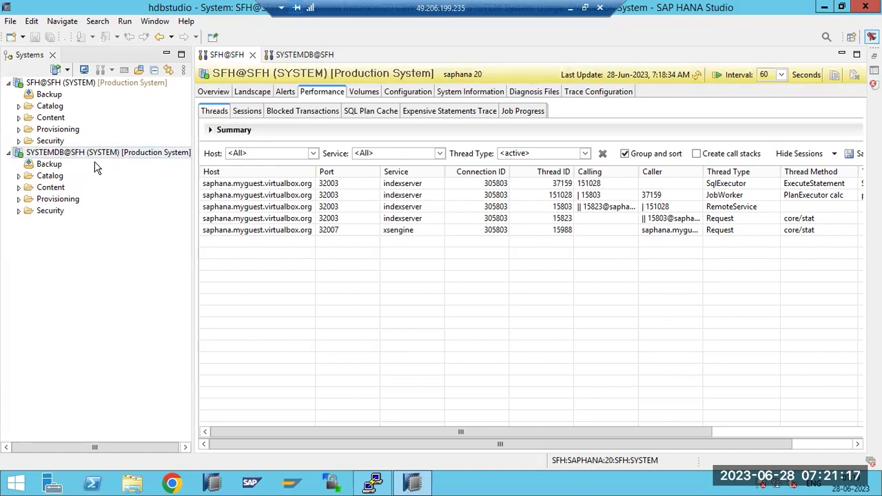
click(246, 115)
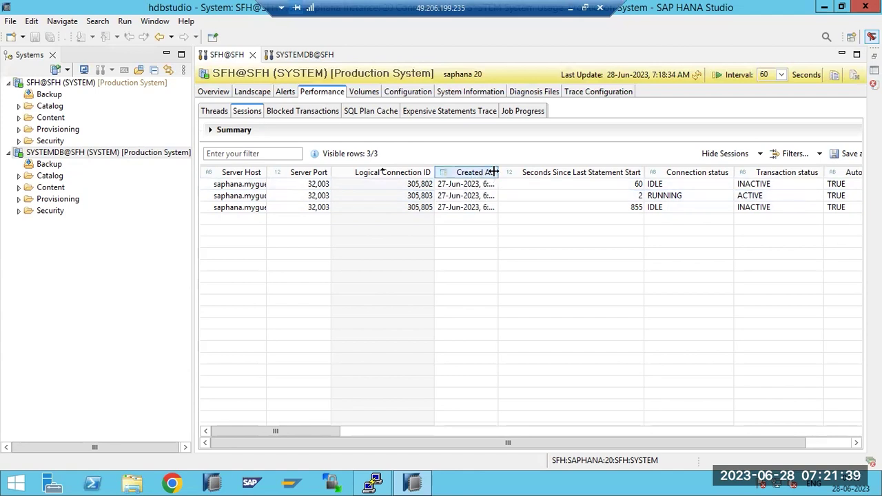
click(673, 200)
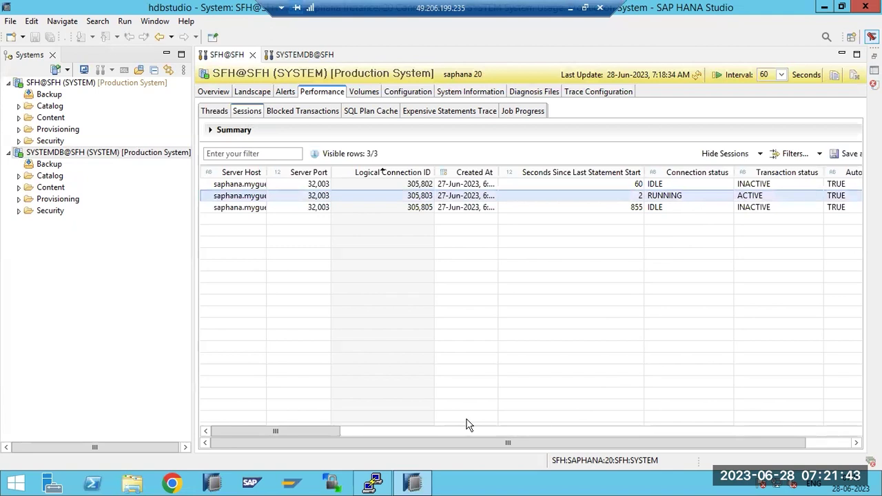
drag(337, 431, 441, 434)
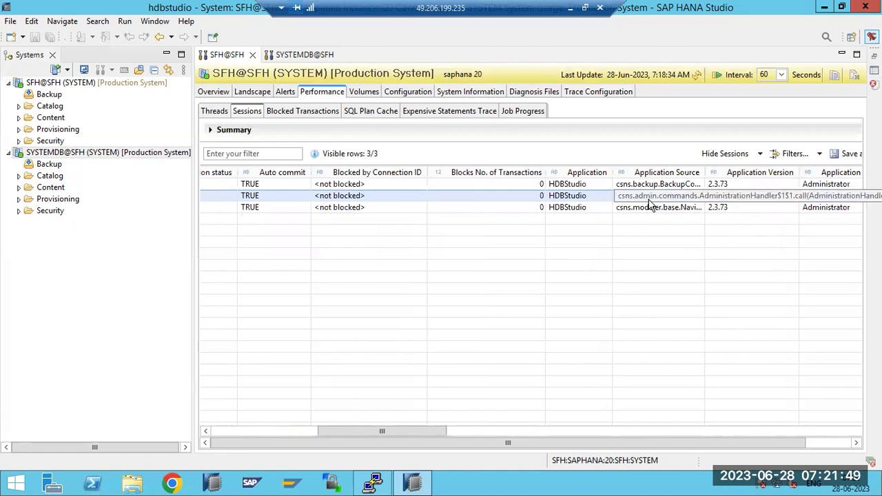
drag(437, 431, 485, 433)
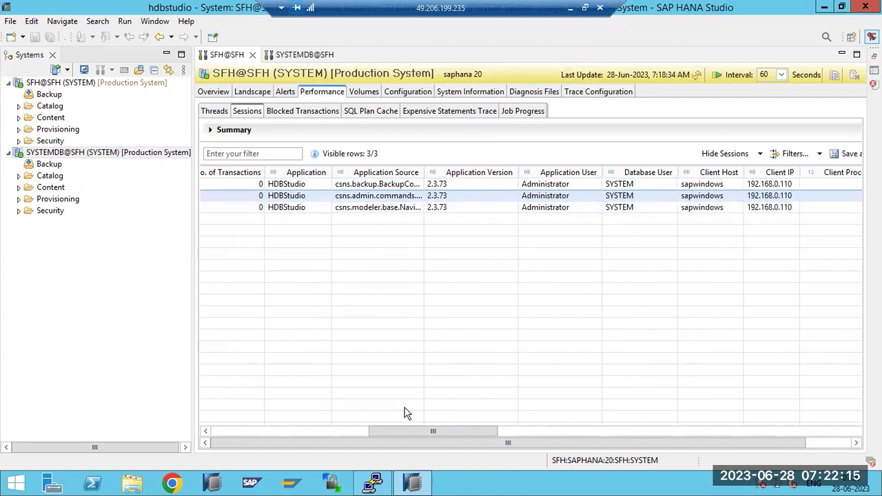
drag(400, 428, 493, 431)
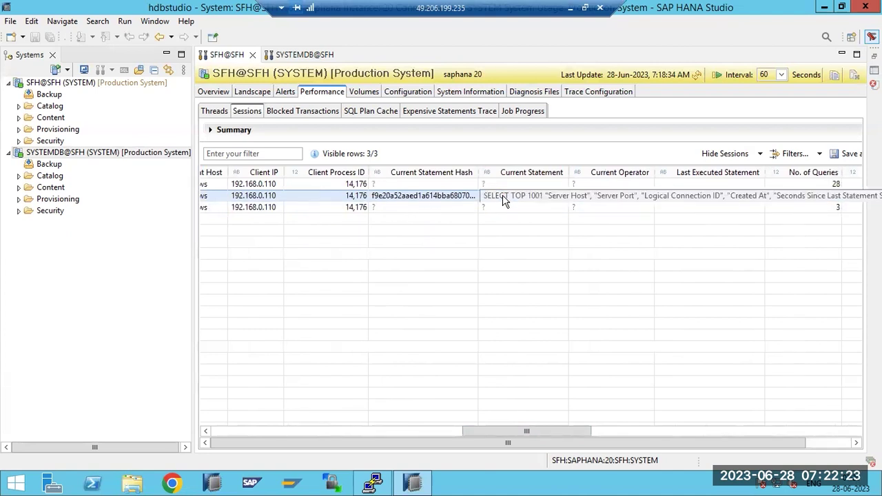
drag(543, 426, 625, 423)
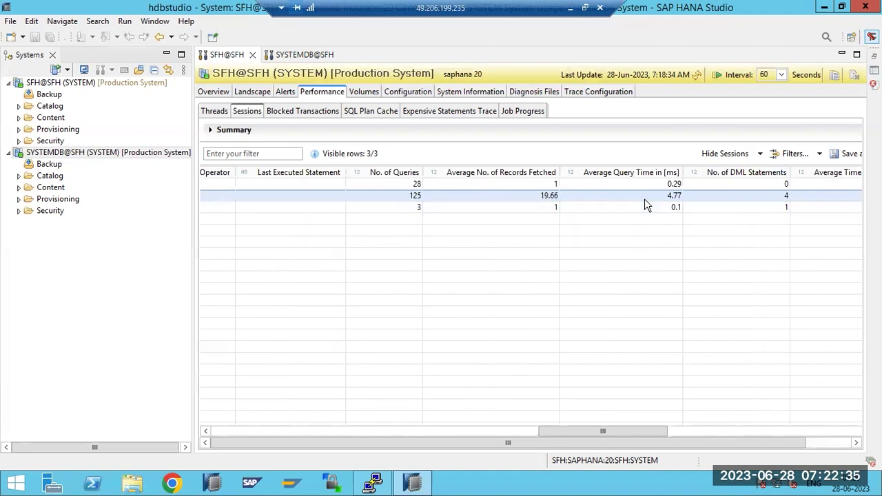
drag(651, 434, 241, 422)
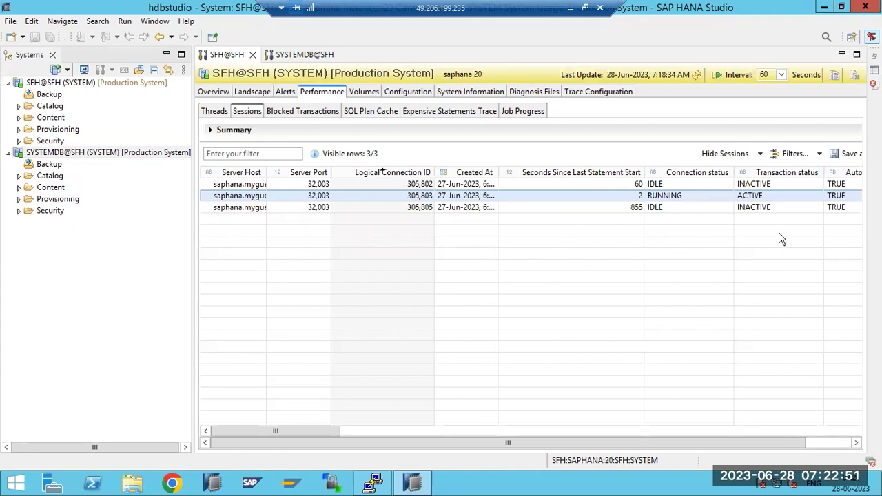
Refresh the session figures and reselect the RUNNING session, glancing briefly at Threads
click(697, 76)
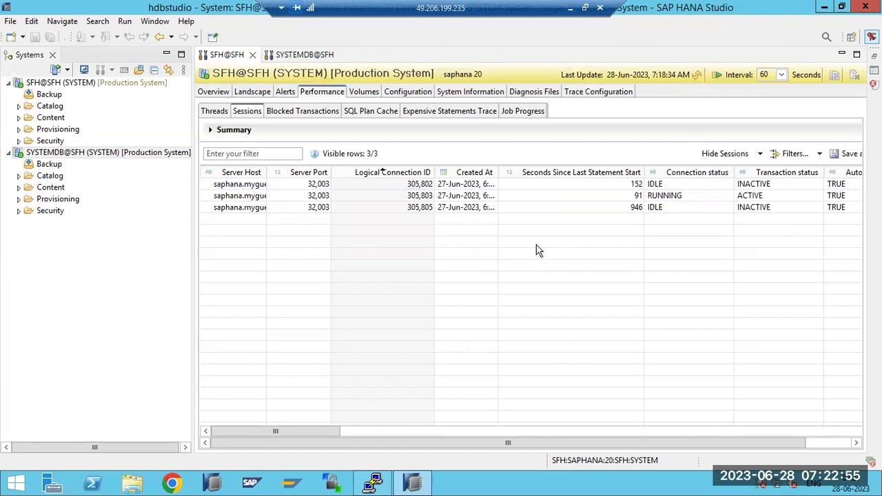
click(451, 198)
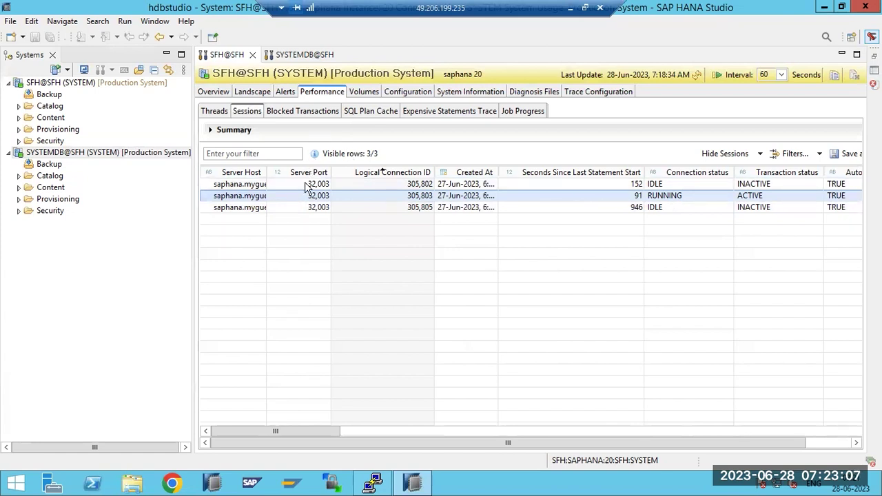
click(207, 114)
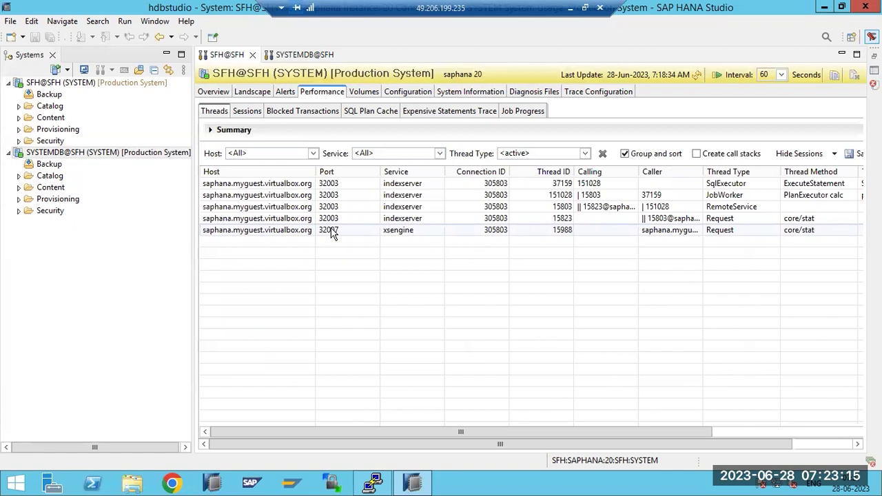
click(248, 111)
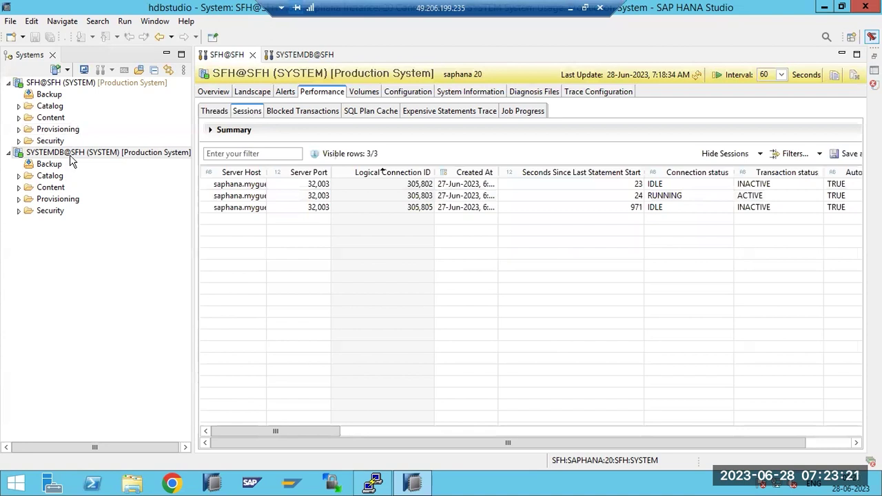
Review the active threads, inspecting indexserver thread 15823 and the SqlExecutor ExecuteStatement thread
mouse_move(69, 157)
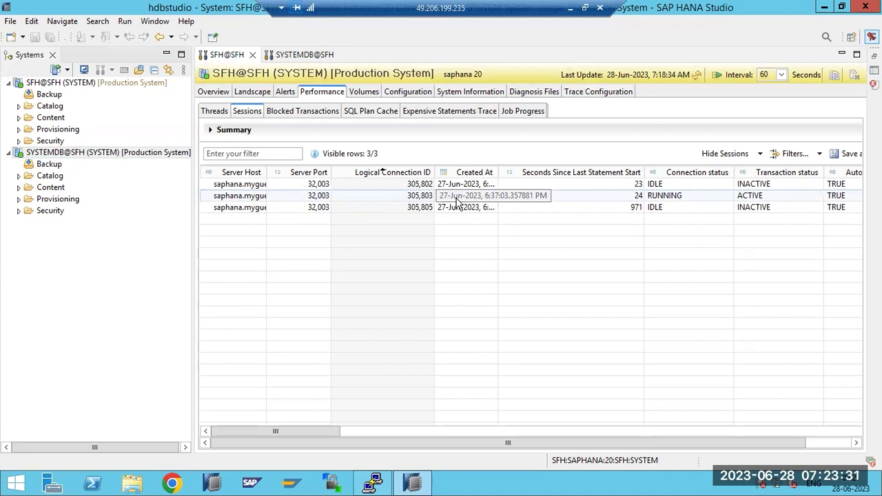
click(217, 115)
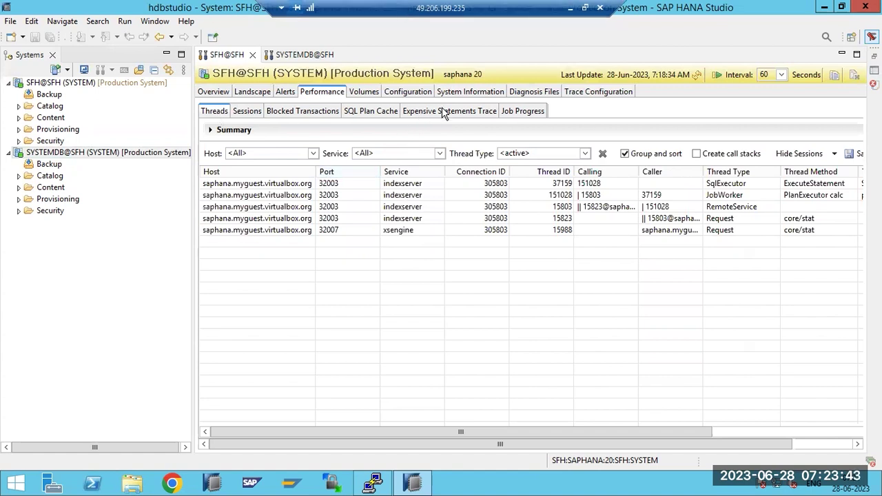
click(415, 219)
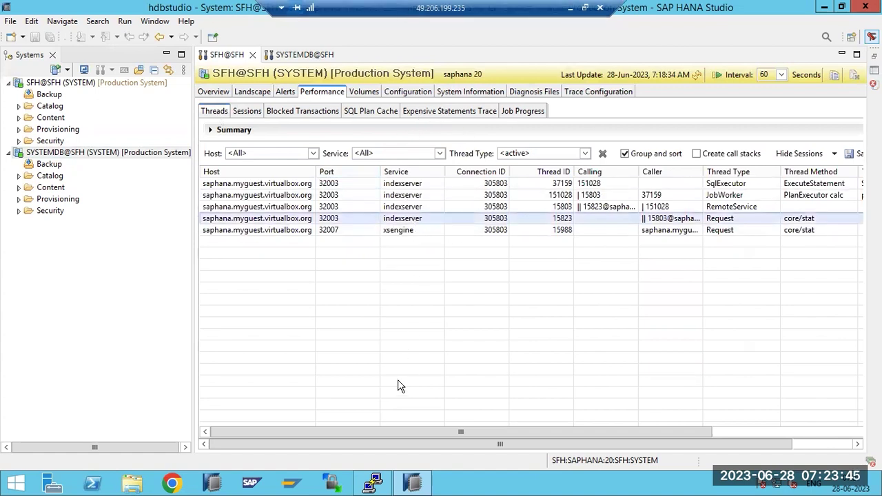
drag(379, 432, 589, 432)
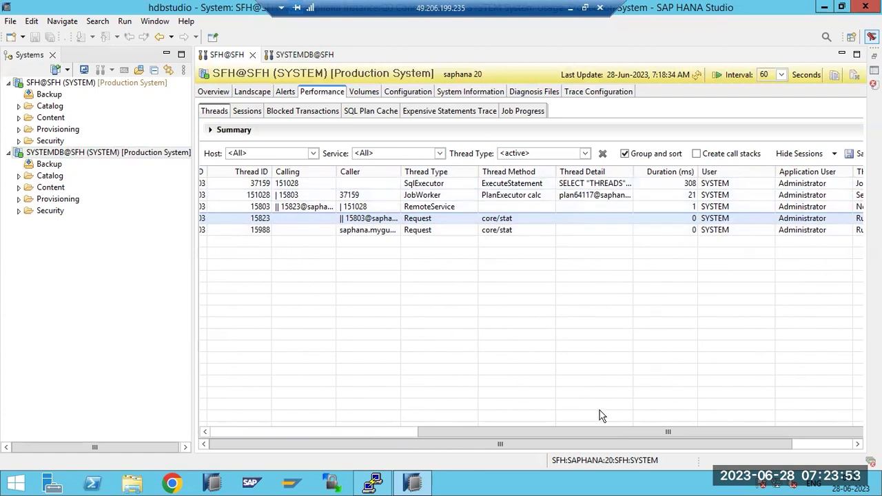
drag(615, 444, 675, 445)
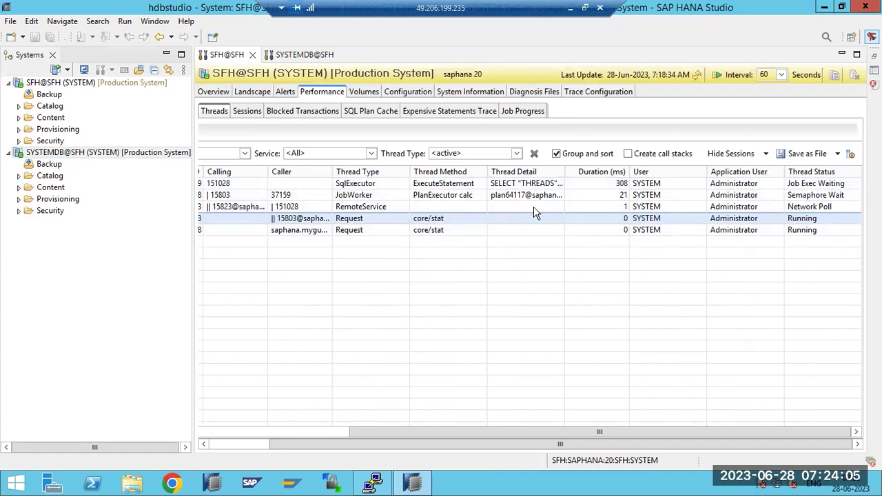
click(445, 187)
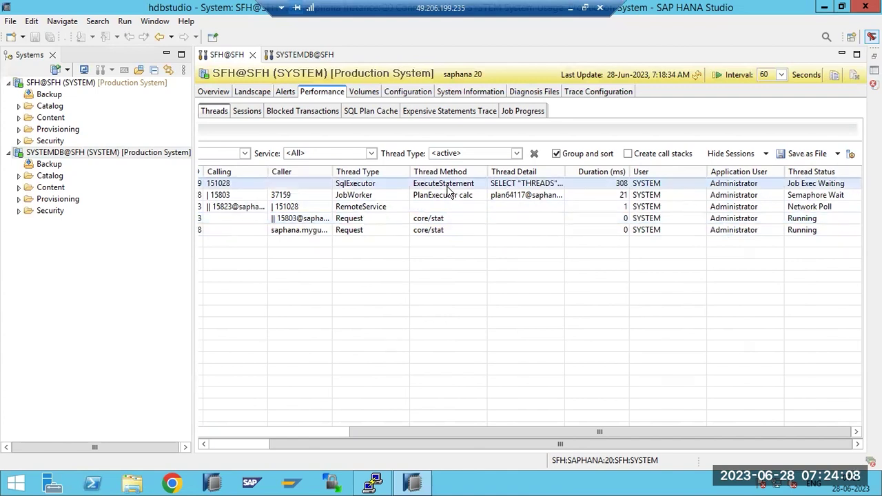
click(293, 432)
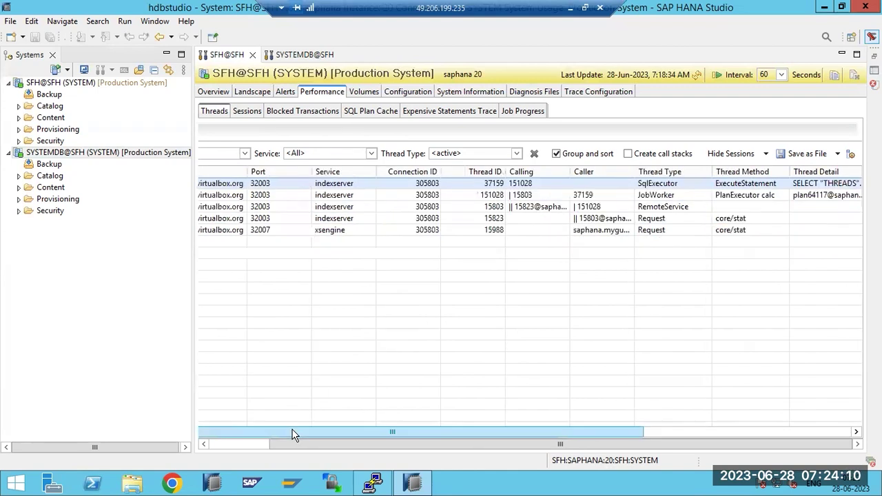
click(250, 445)
click(246, 115)
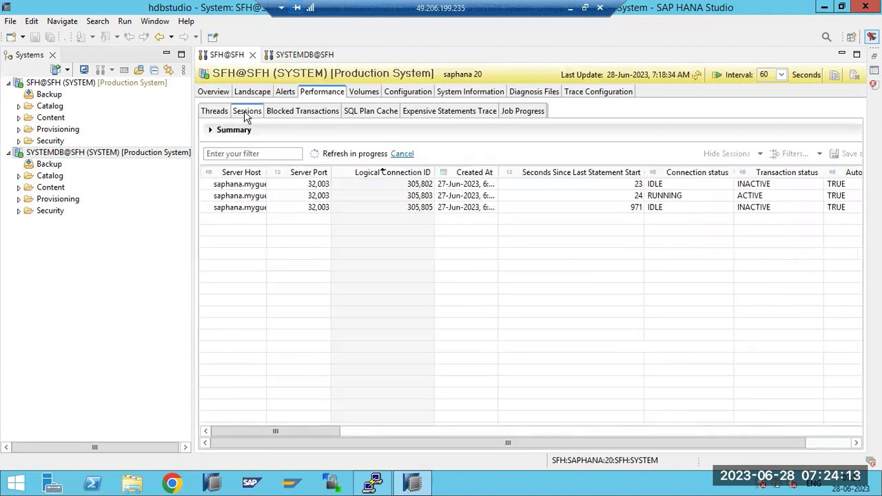
click(457, 197)
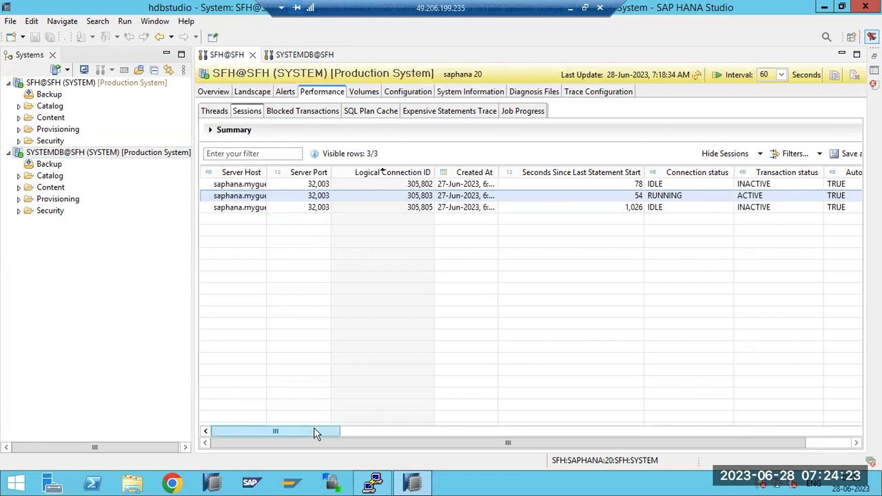
drag(314, 430, 449, 406)
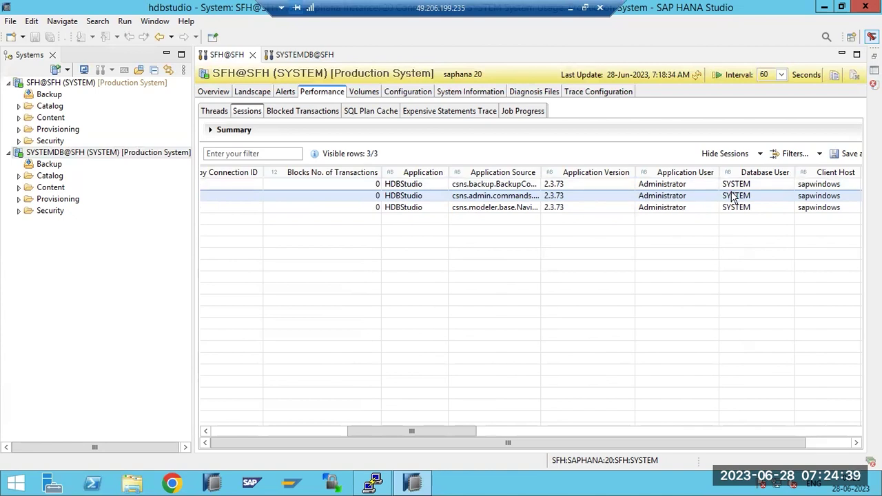
drag(442, 431, 531, 413)
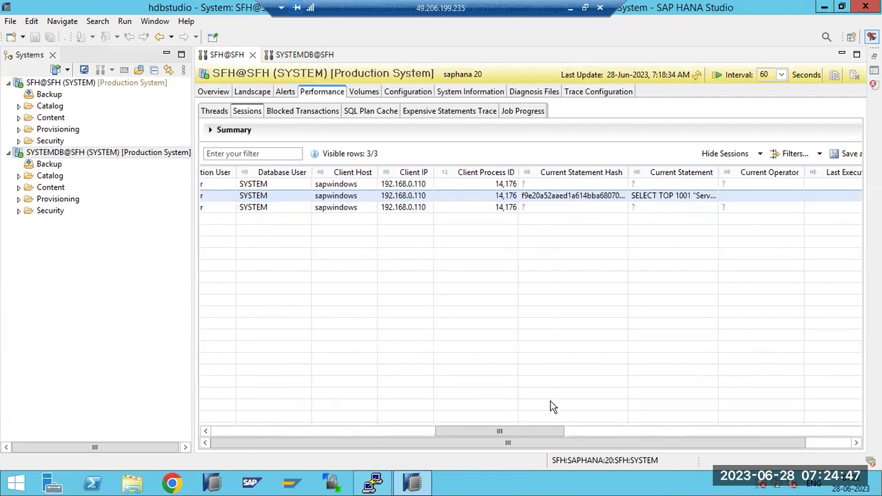
drag(549, 427, 216, 433)
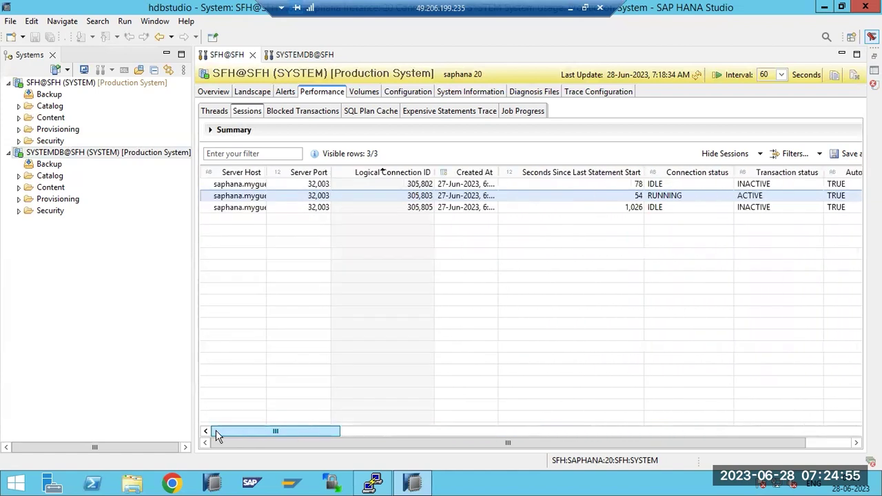
Cancel the running session via its context menu and refresh the session figures
right_click(240, 198)
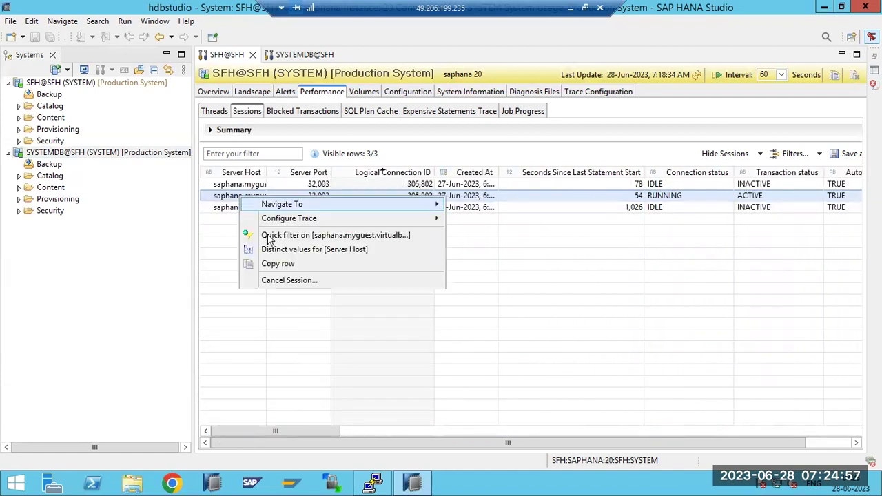
click(286, 280)
click(480, 242)
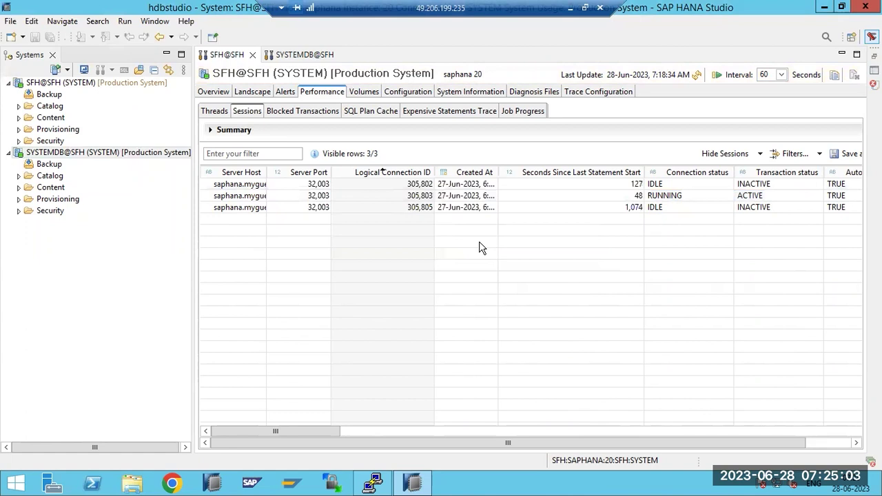
click(697, 78)
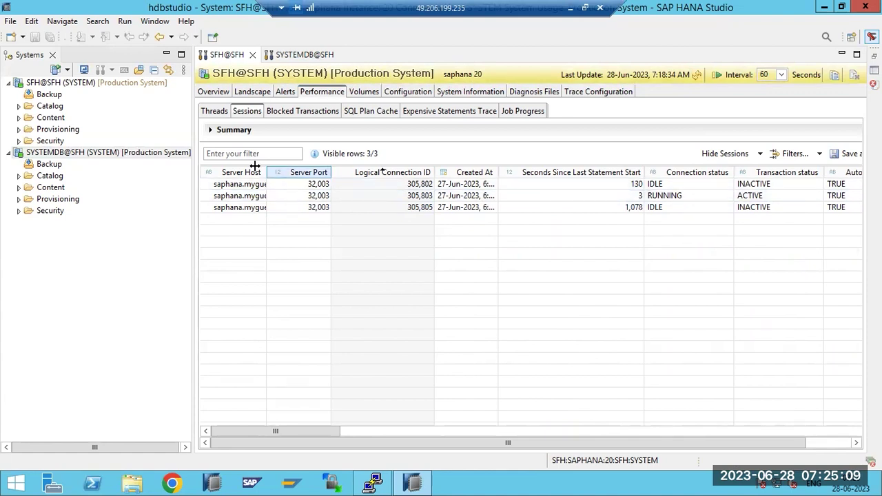
Switch between Threads and Sessions with a reload, ending on the current sessions list
click(214, 112)
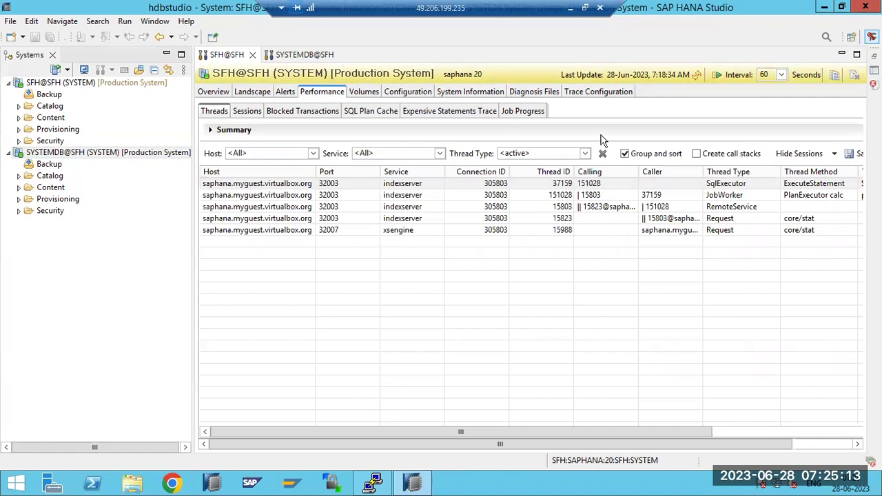
click(696, 75)
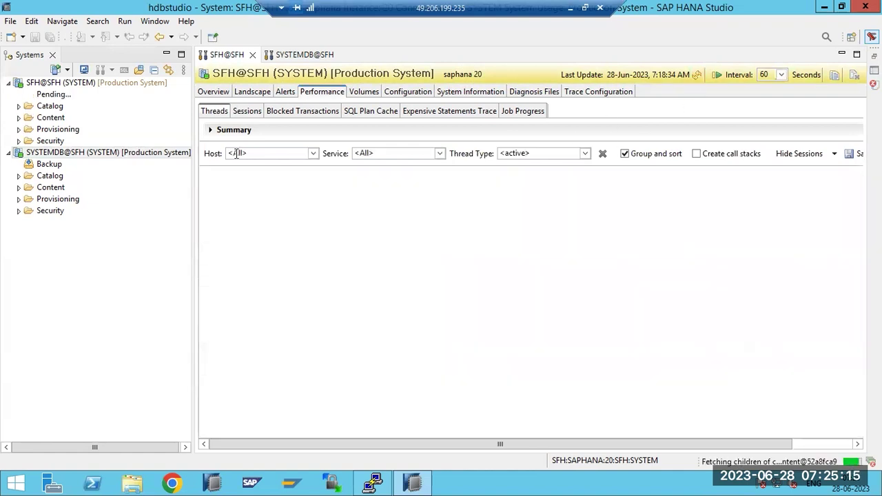
click(247, 115)
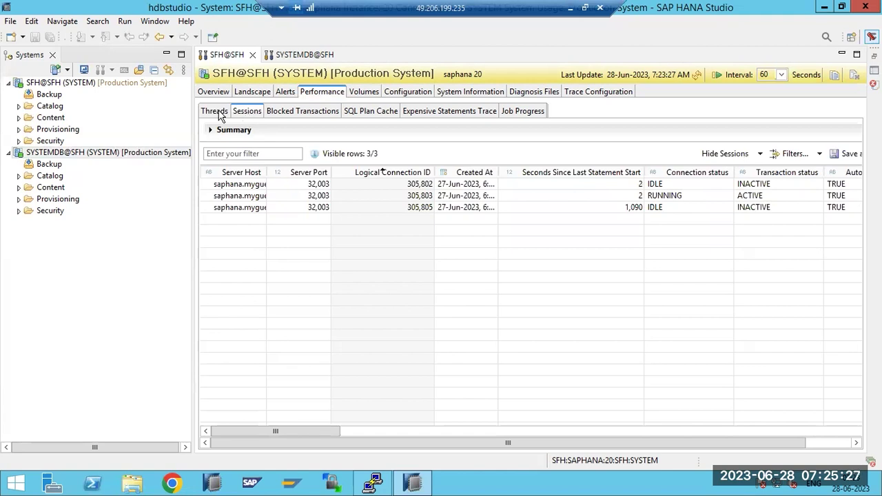
click(215, 110)
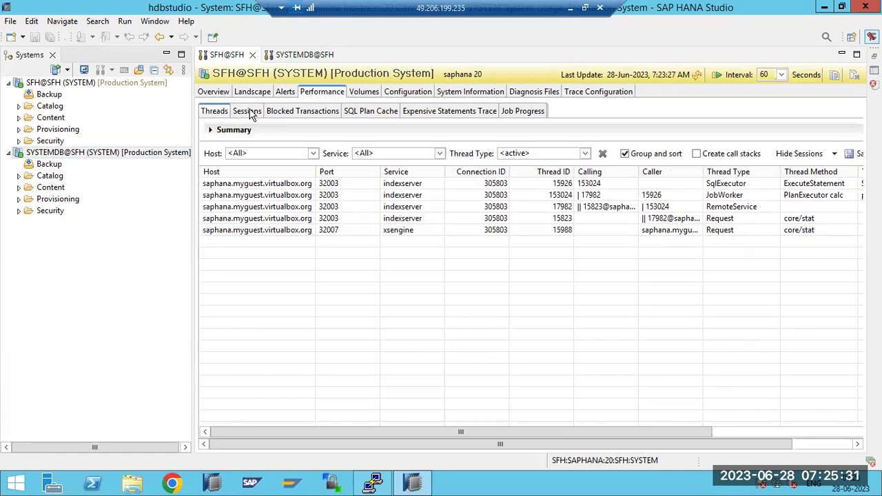
click(249, 113)
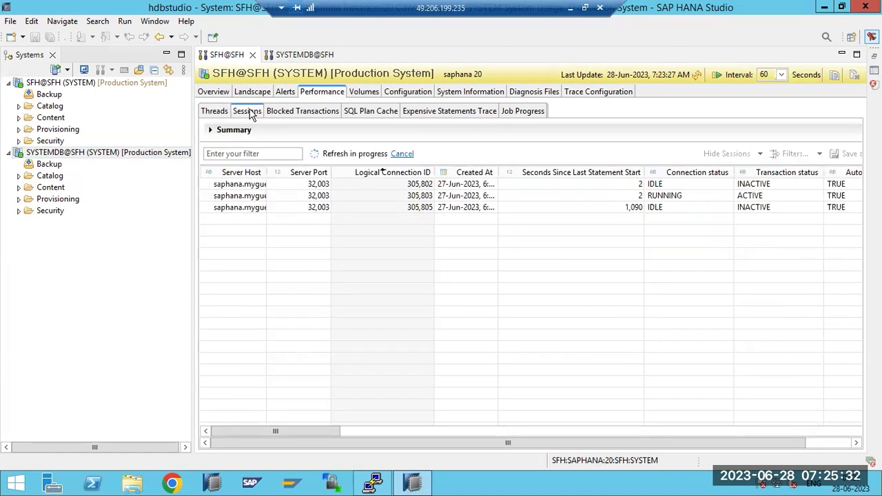
Check that Blocked Transactions shows no rows, then minimize the remote session to reach Paint
click(295, 112)
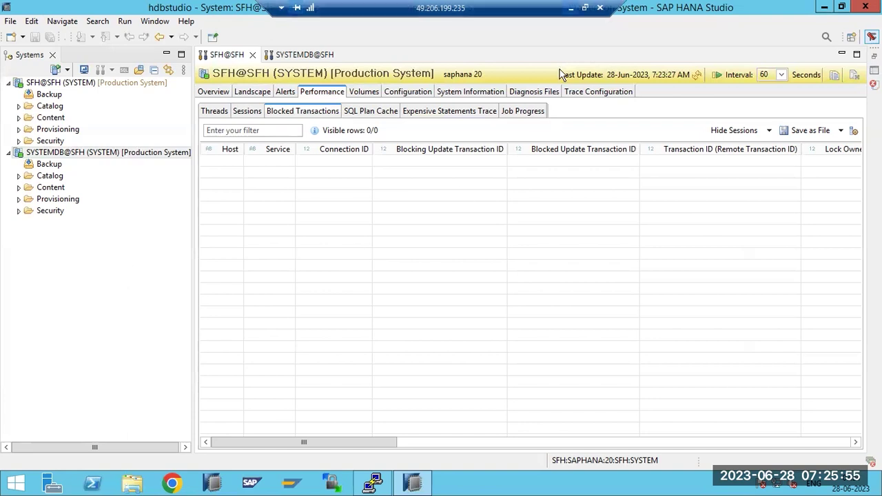
click(570, 8)
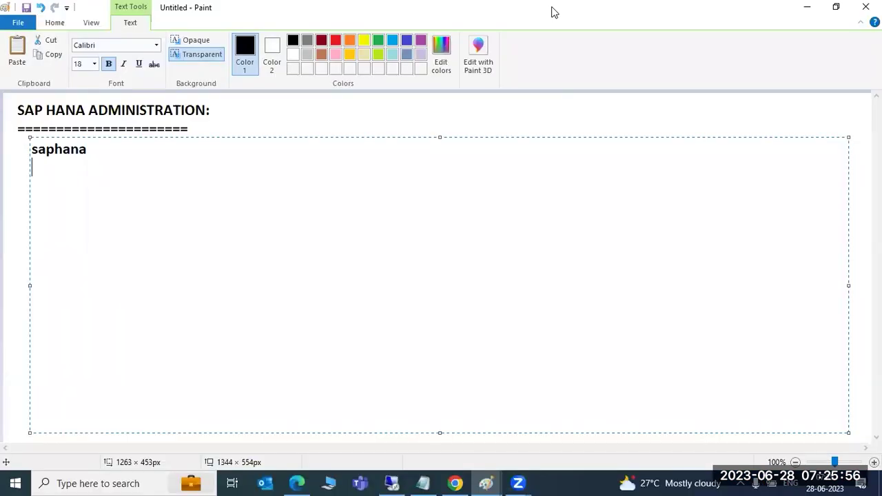
Draw a large rectangle in the canvas centre and label it RRR
click(19, 208)
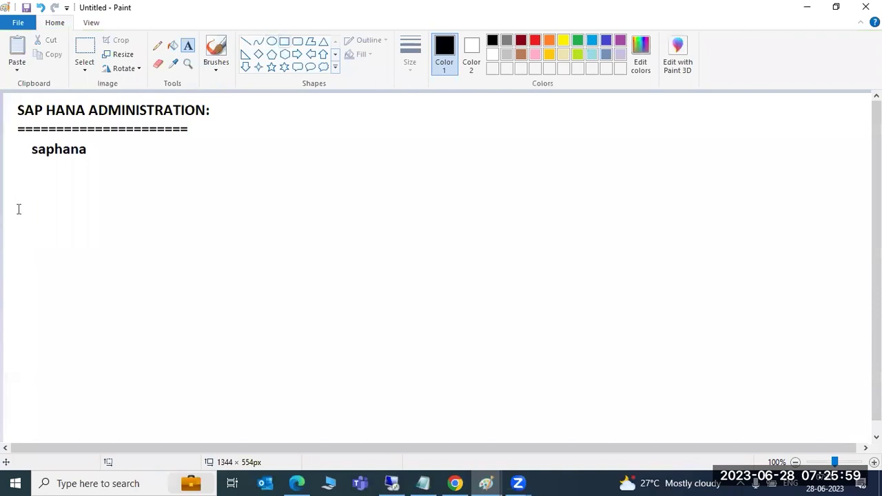
click(284, 41)
drag(327, 183, 613, 325)
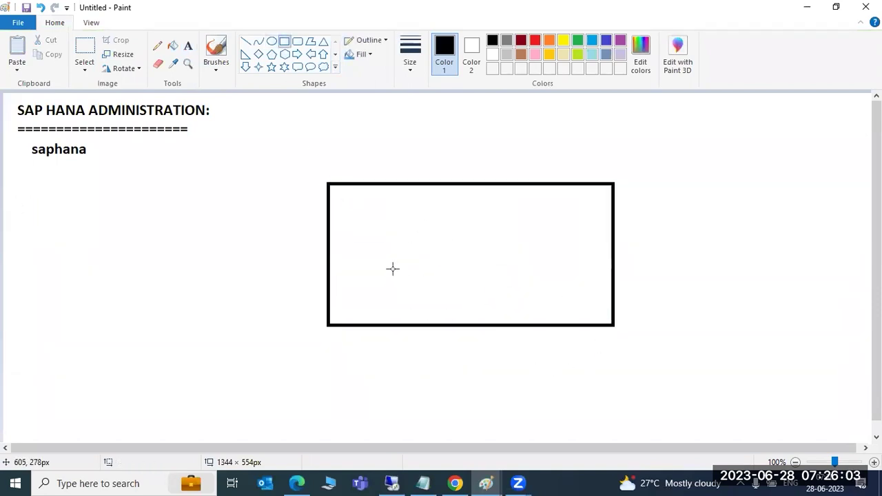
click(187, 46)
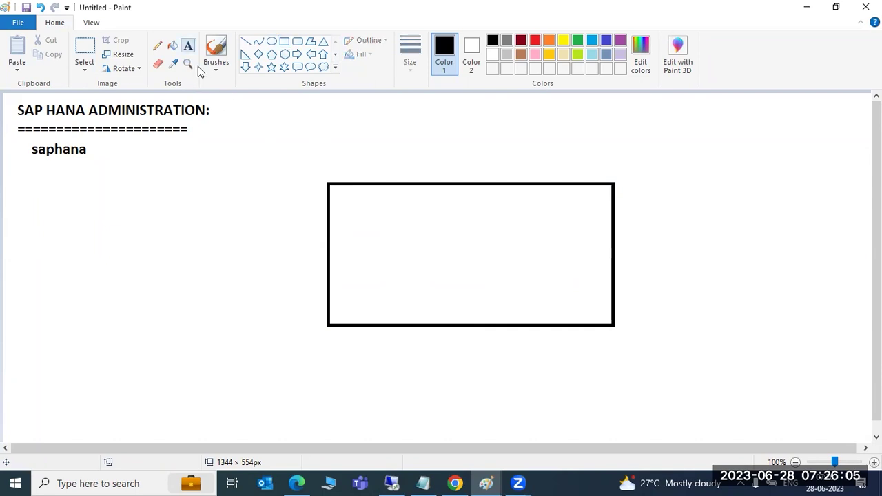
click(392, 291)
text(RRR)
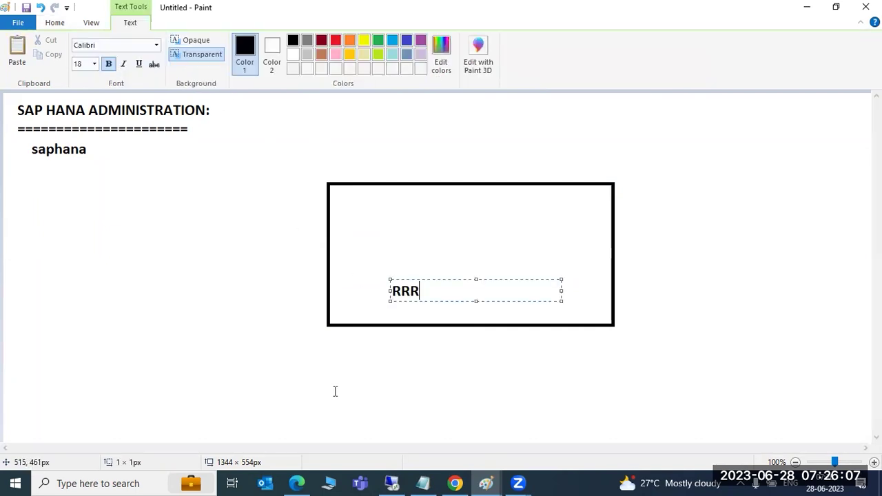
click(335, 390)
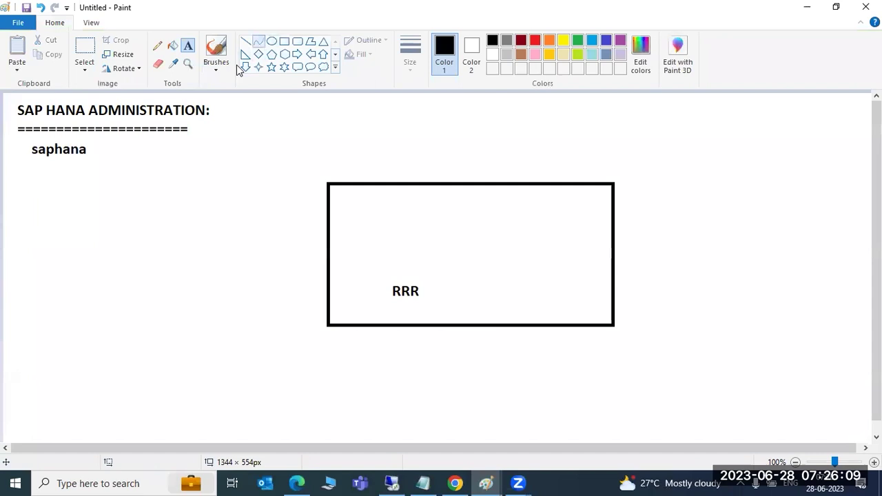
Draw two small ovals, one at the left edge and one near the bottom left
click(271, 40)
drag(18, 213, 61, 247)
click(61, 265)
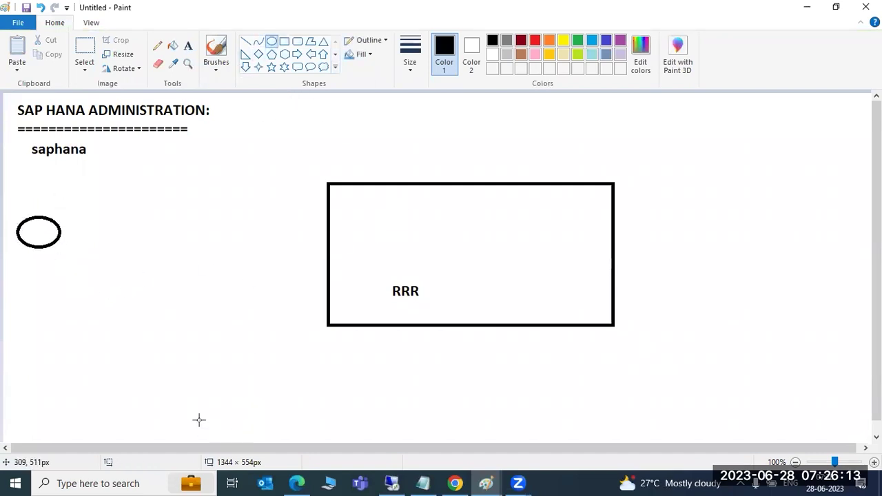
drag(121, 398, 169, 429)
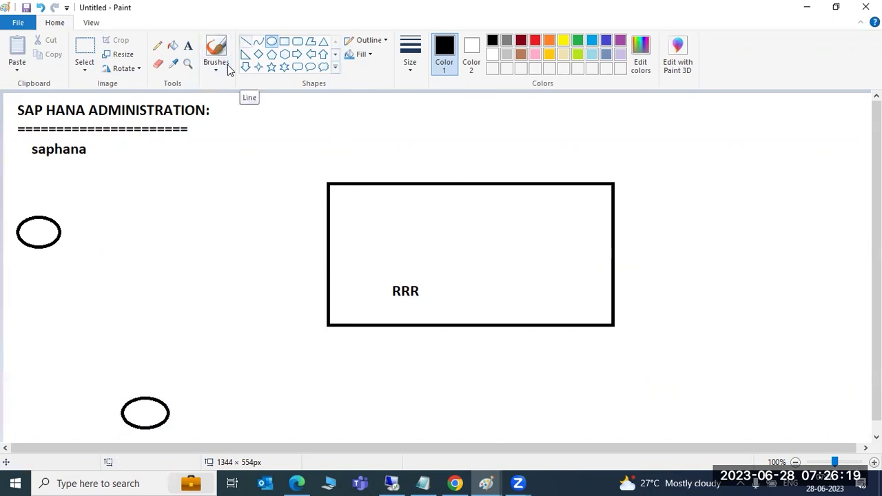
Add a rounded box inside the rectangle labelled 'EMP table - EMPNO'
click(297, 41)
drag(456, 220, 510, 255)
click(494, 281)
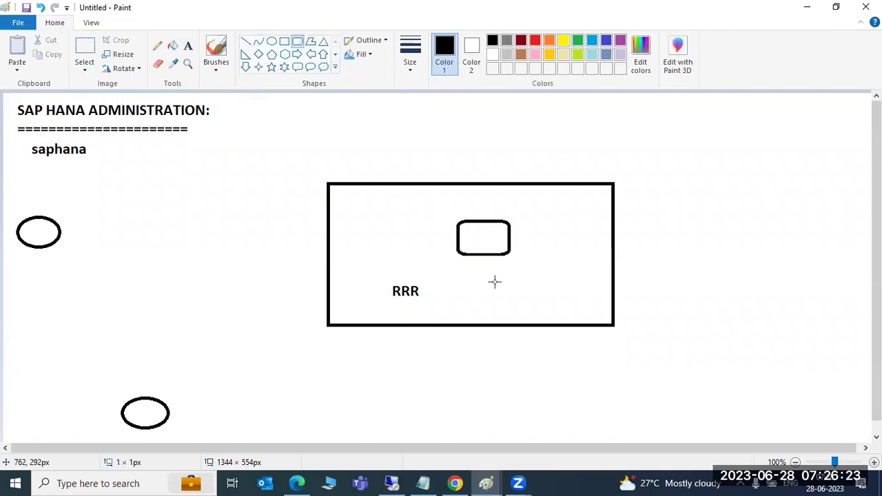
click(187, 45)
click(467, 231)
text(EMP table -)
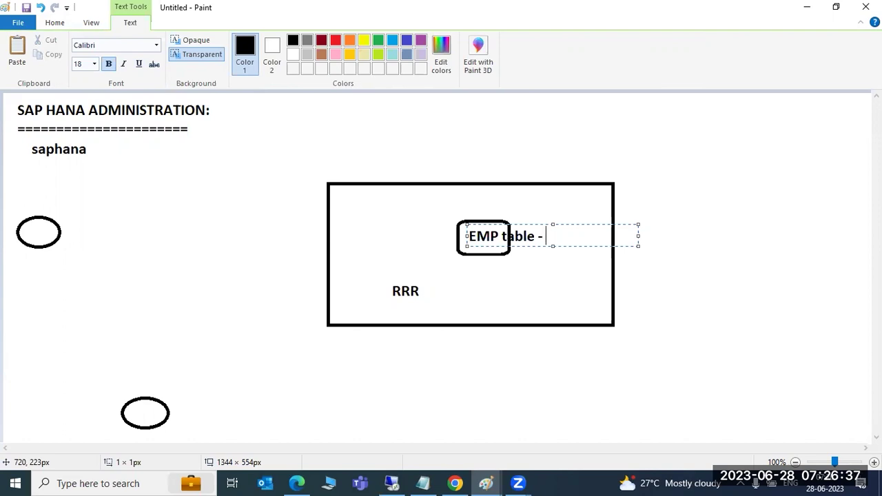
text(EMPM)
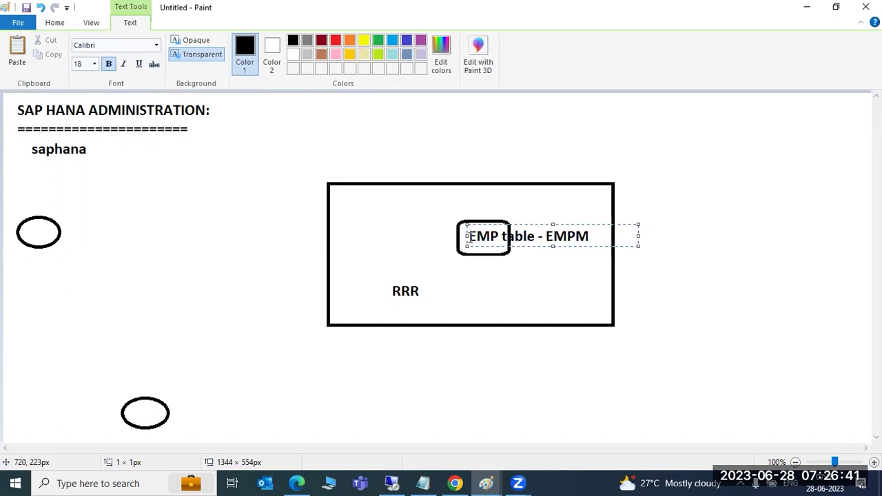
key(BackSpace)
text(NO)
click(542, 358)
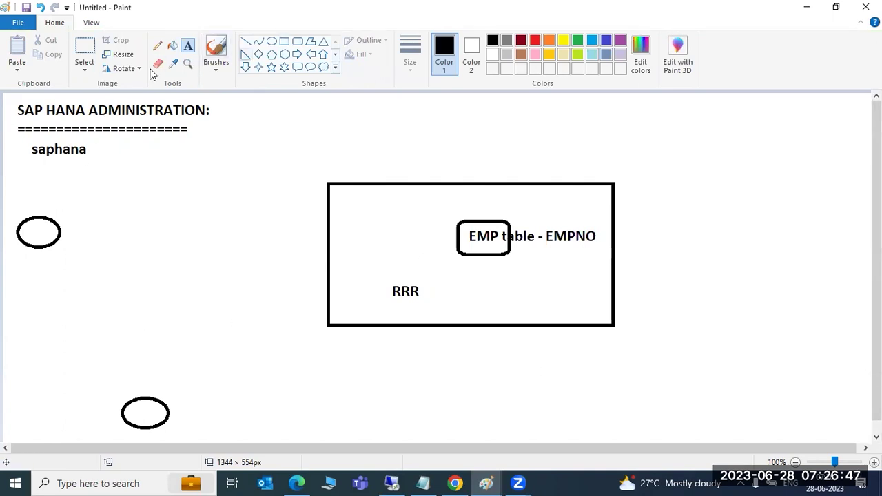
click(245, 42)
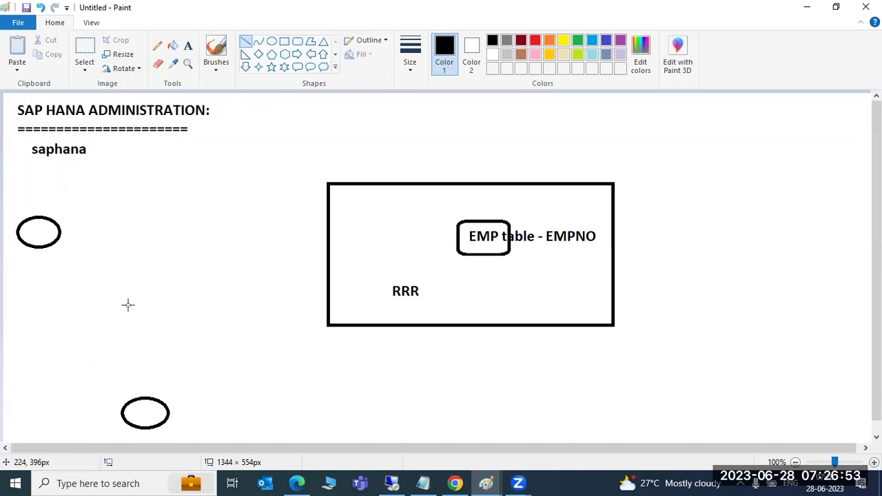
Draw lines joining both ovals to the rectangle and EMP box, then return to the remote session
click(58, 230)
drag(59, 230, 340, 218)
drag(167, 408, 480, 251)
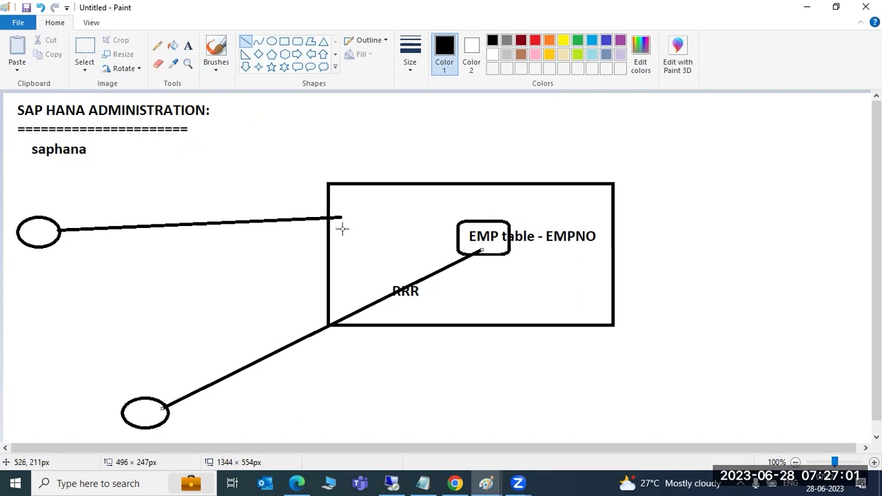
drag(335, 218, 484, 246)
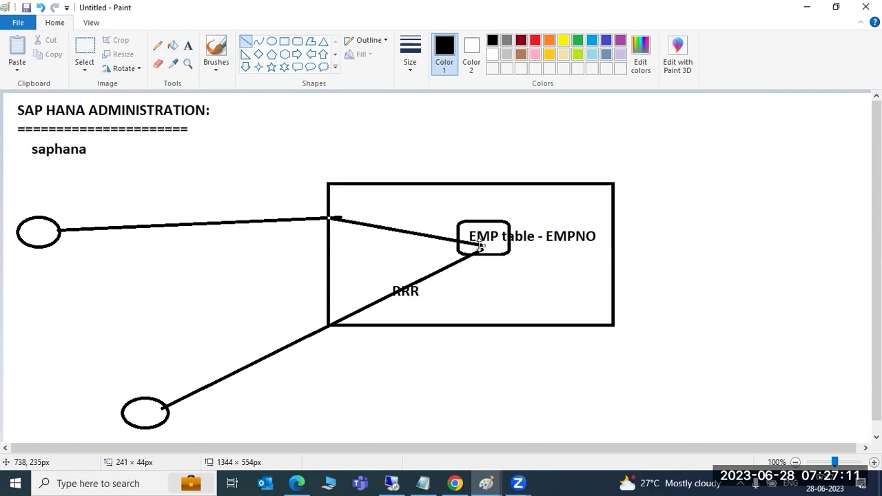
mouse_move(402, 482)
click(393, 427)
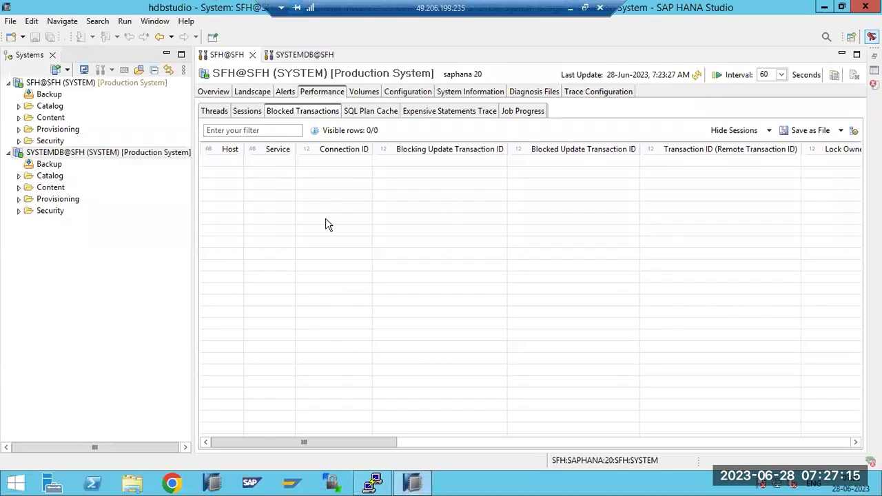
Refresh the status and scroll through the empty Blocked Transactions list
click(696, 78)
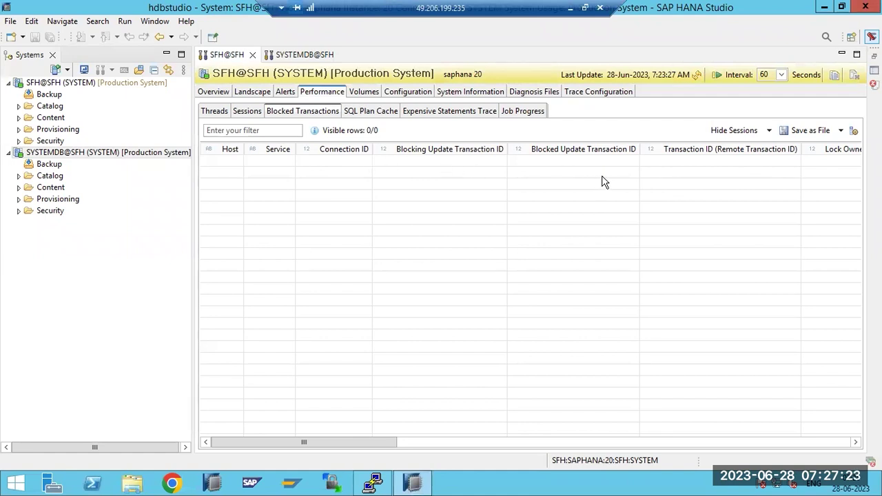
drag(375, 441, 781, 421)
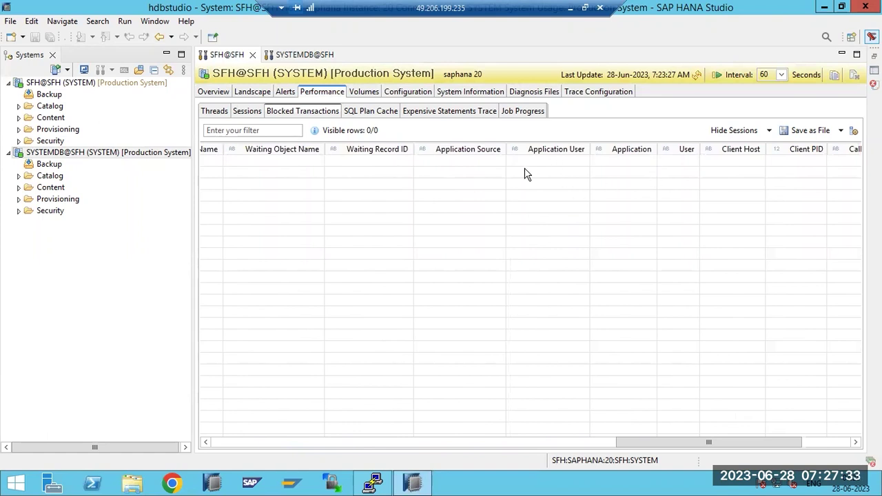
drag(655, 445, 289, 442)
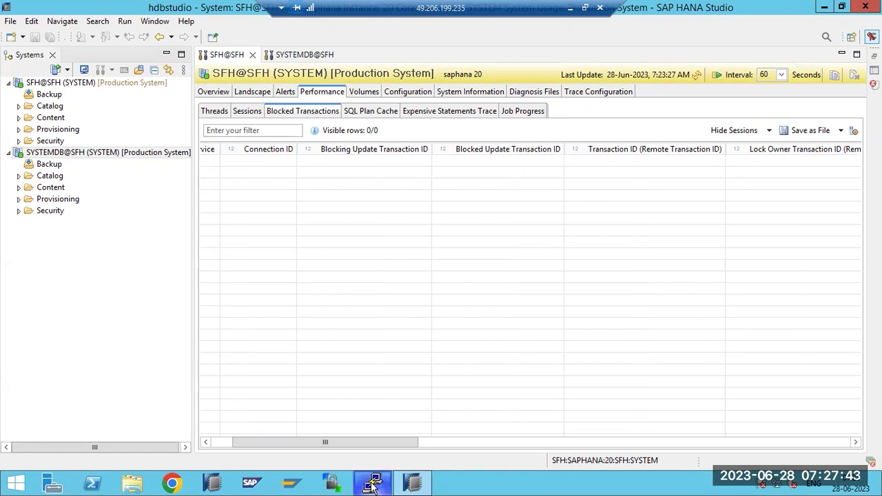
mouse_move(372, 483)
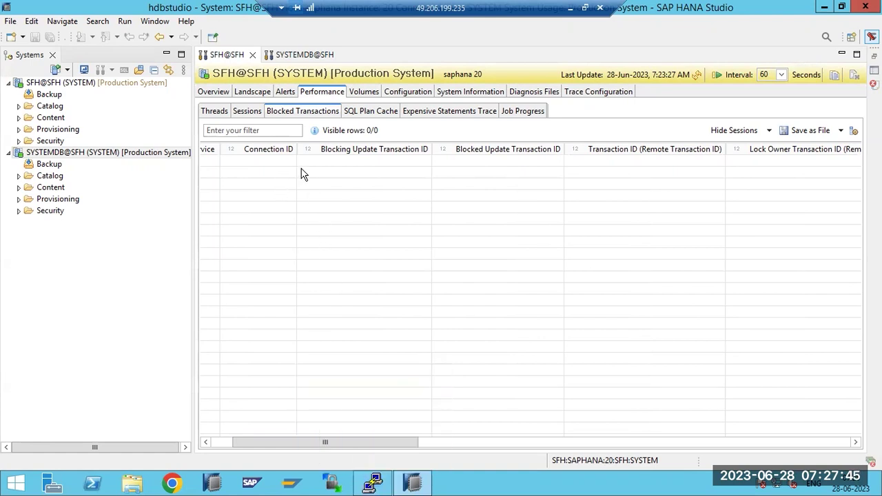
click(695, 76)
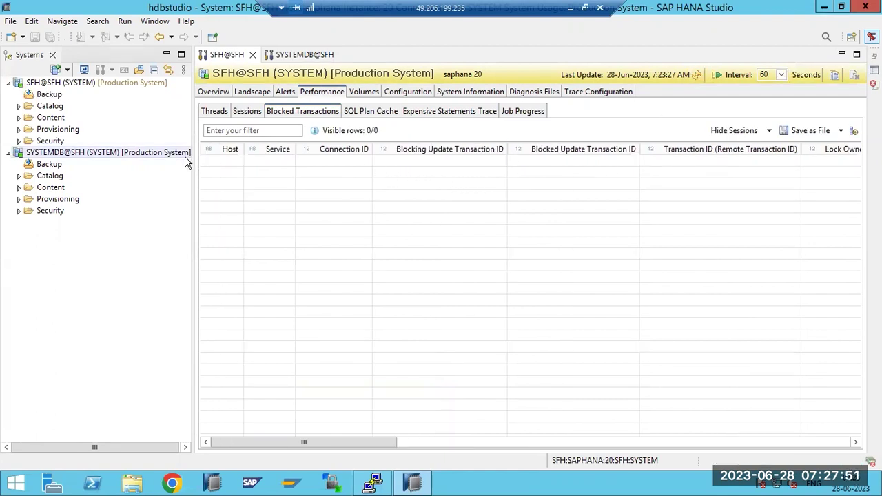
Check Sessions and Blocked Transactions, then bring up the SQL Plan Cache with 1000 statements
mouse_move(186, 163)
click(247, 112)
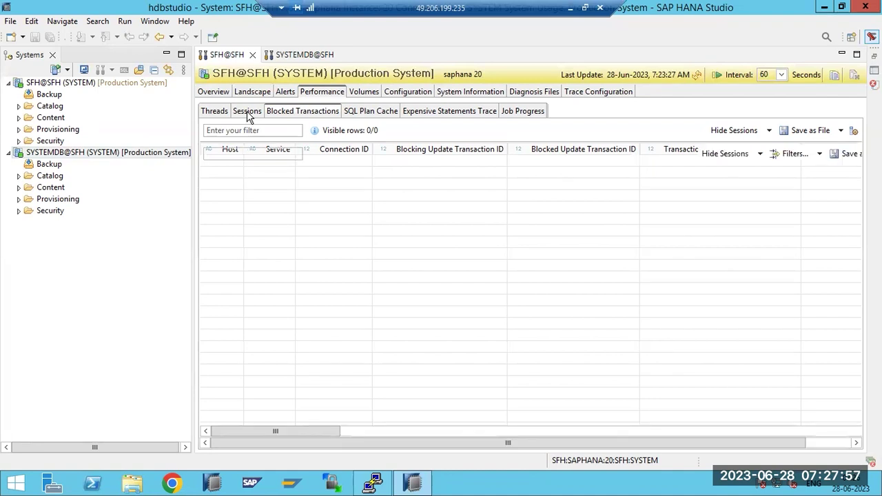
click(282, 112)
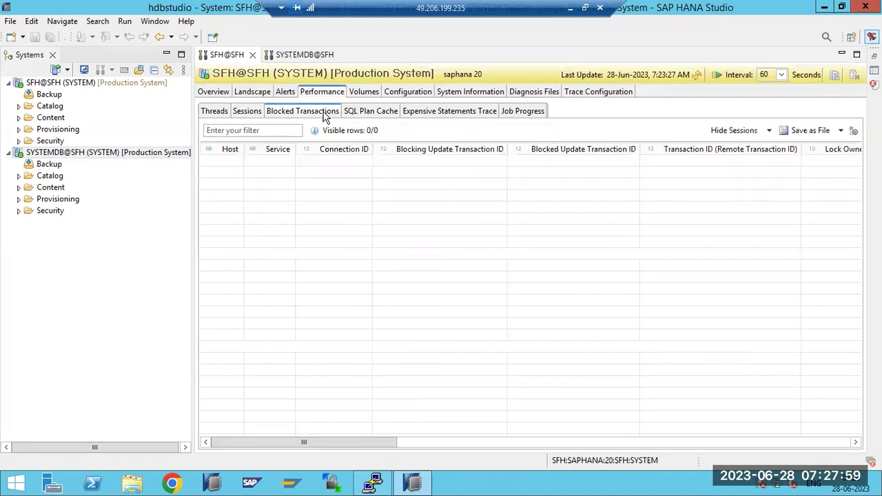
click(357, 114)
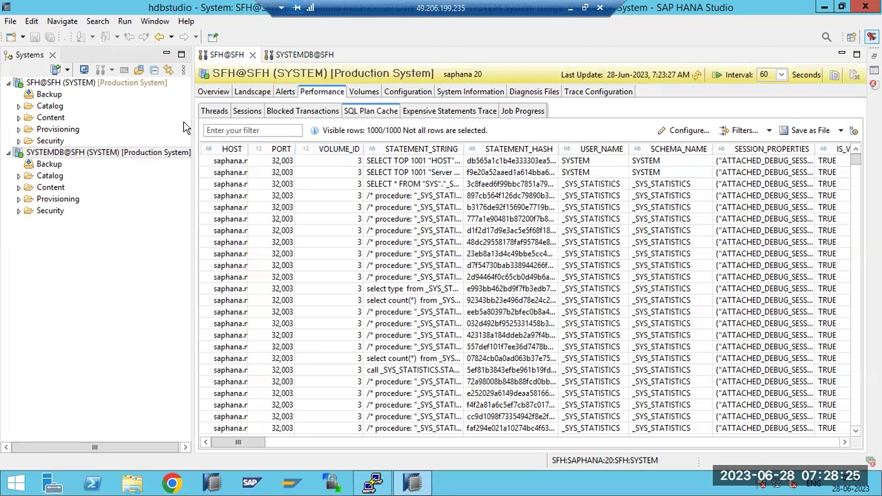
Refresh the Landscape services list to 7:26:42 AM and go back to Performance
click(219, 92)
click(247, 92)
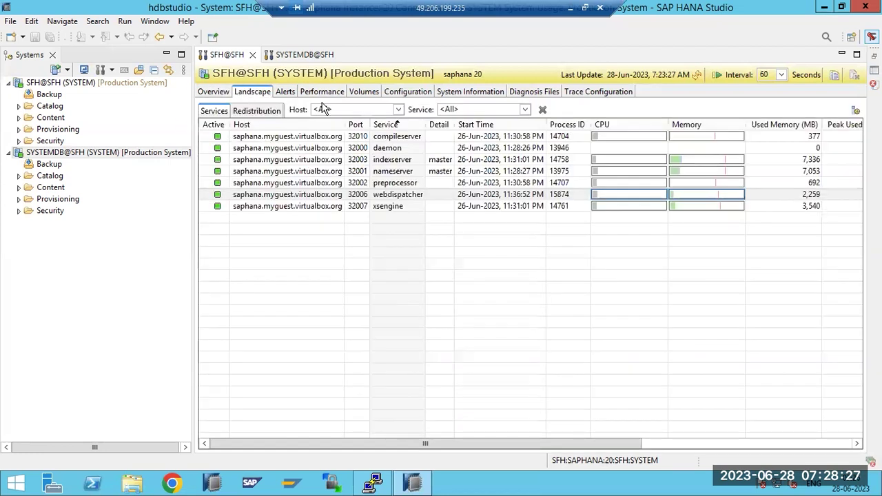
click(697, 75)
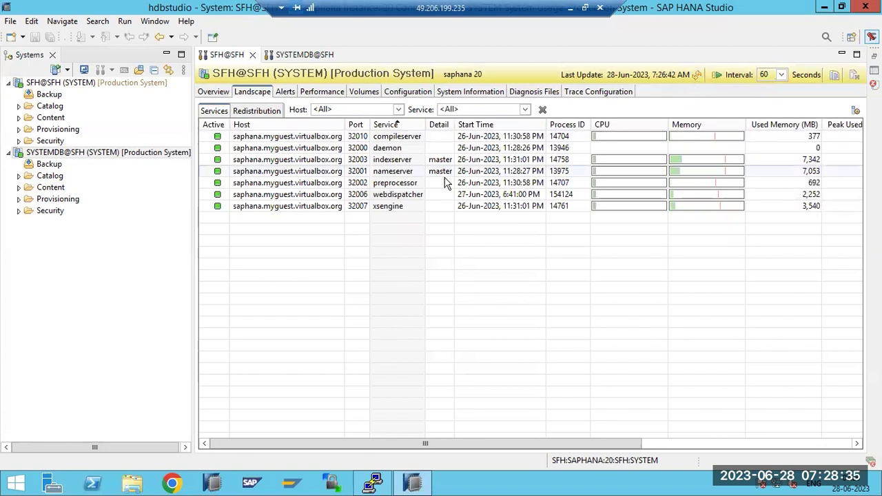
click(317, 91)
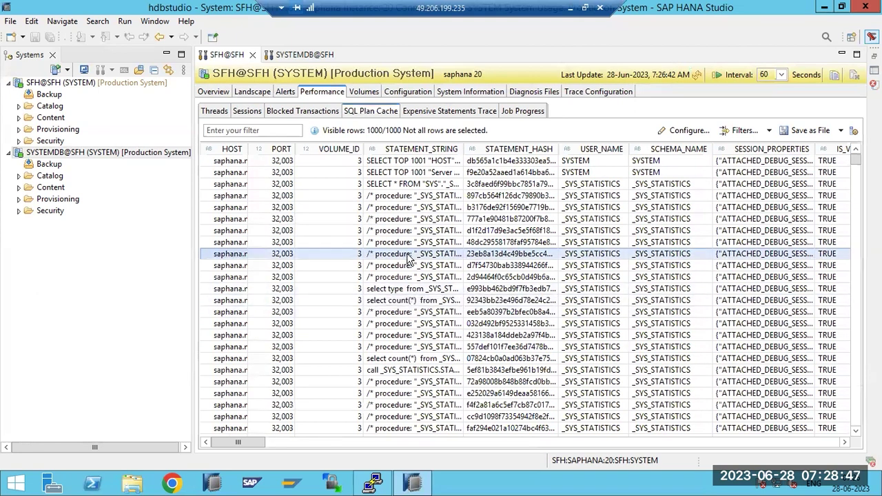
scroll(408, 328, down, 10)
scroll(409, 324, down, 20)
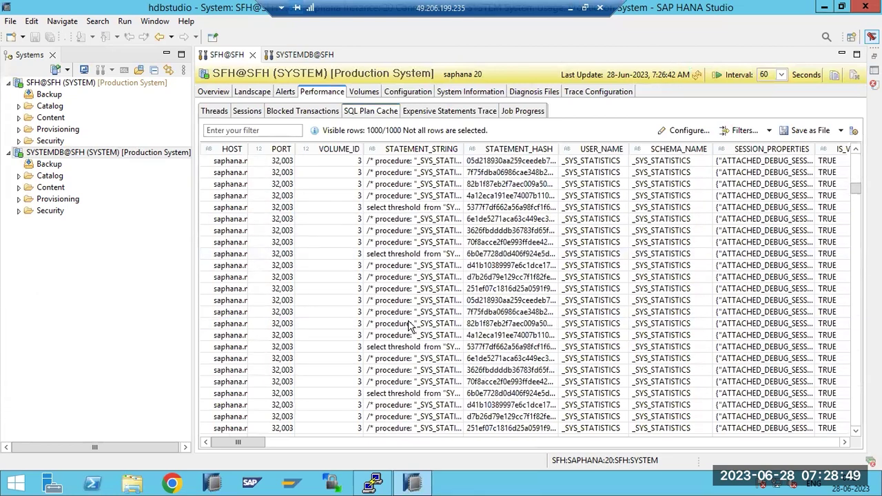
scroll(409, 317, down, 20)
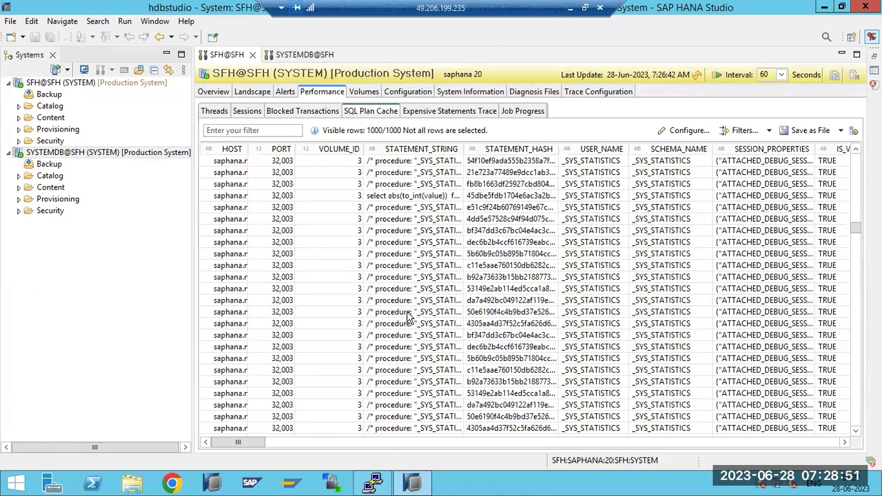
scroll(408, 310, down, 20)
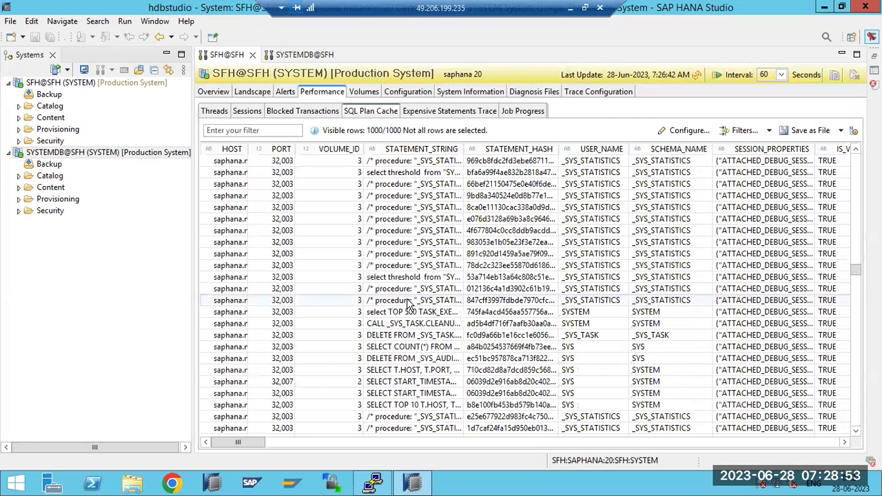
scroll(408, 304, down, 20)
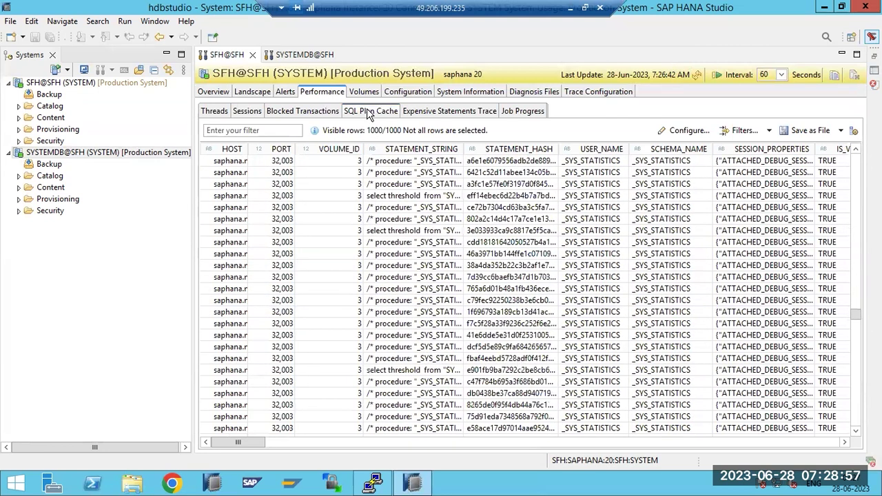
scroll(409, 379, down, 20)
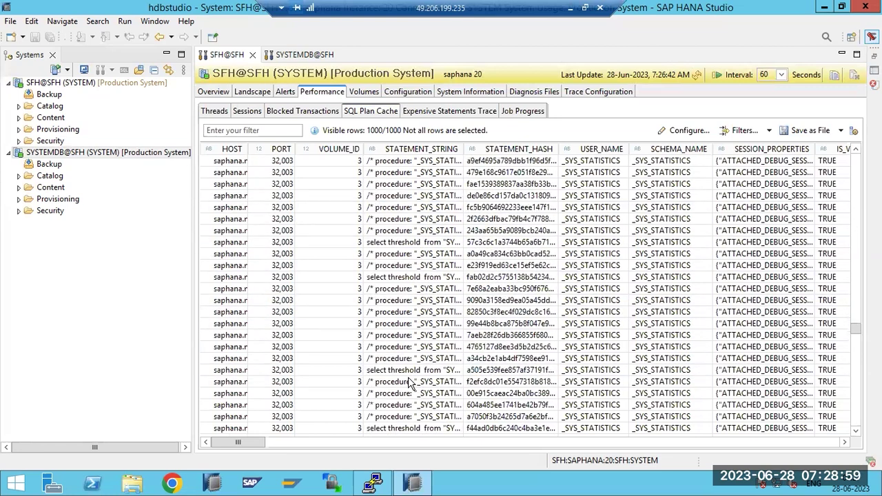
scroll(408, 379, down, 10)
scroll(412, 369, down, 15)
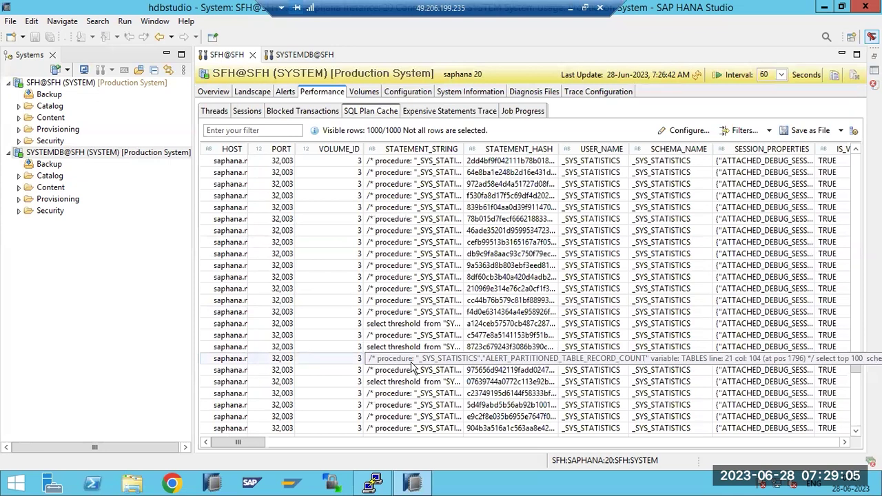
scroll(411, 369, down, 10)
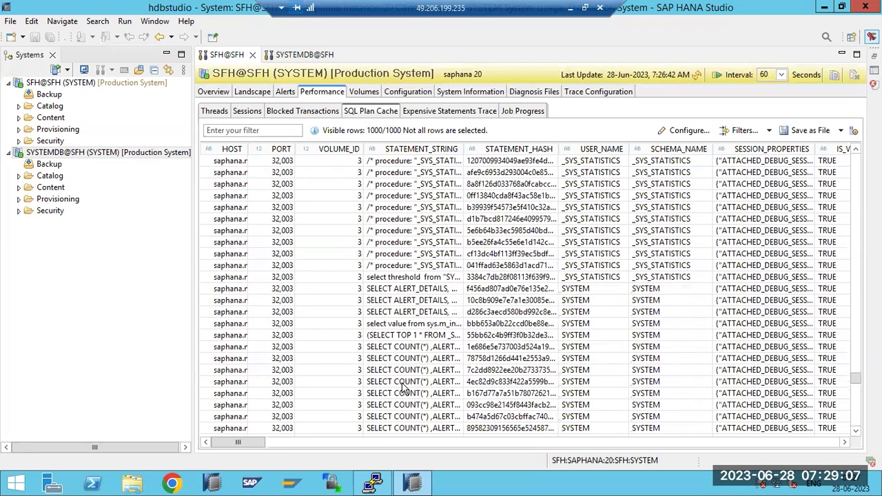
scroll(405, 389, down, 12)
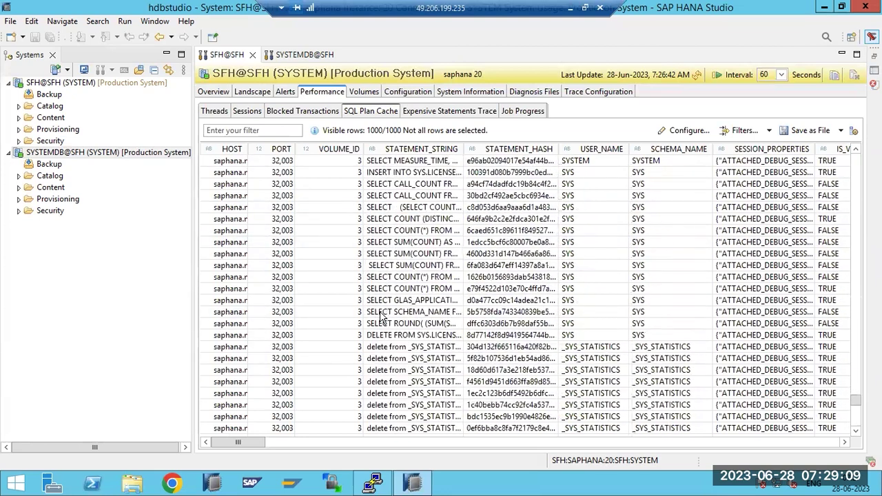
scroll(380, 316, down, 10)
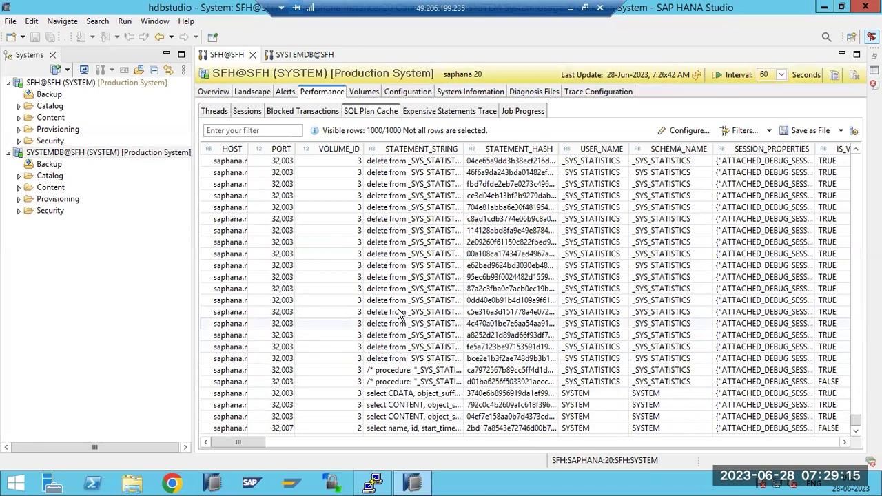
scroll(403, 255, up, 5)
scroll(406, 181, up, 20)
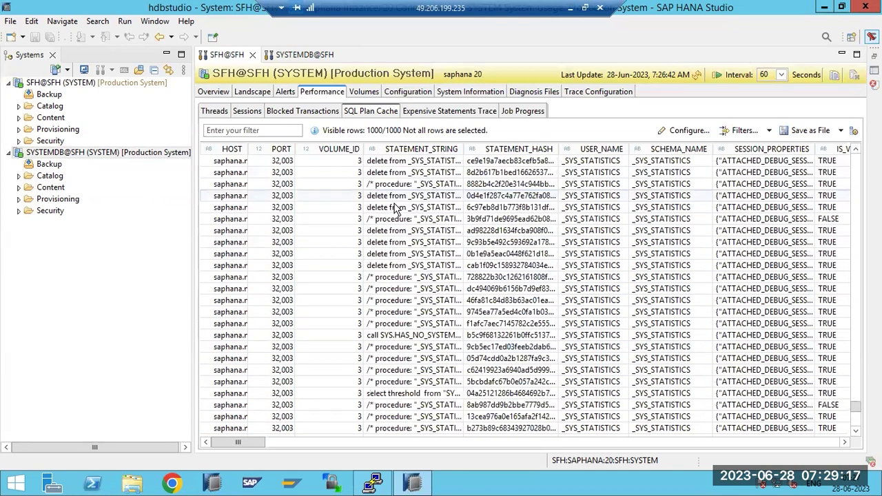
scroll(400, 206, up, 20)
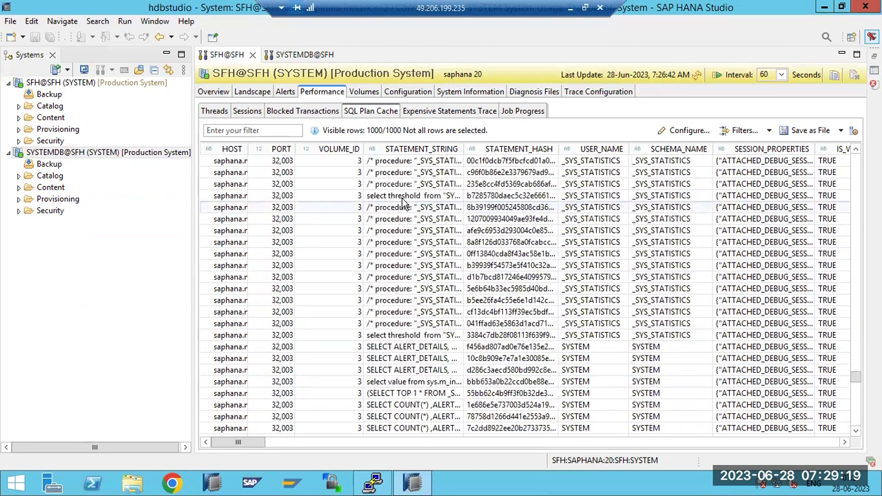
scroll(408, 196, up, 10)
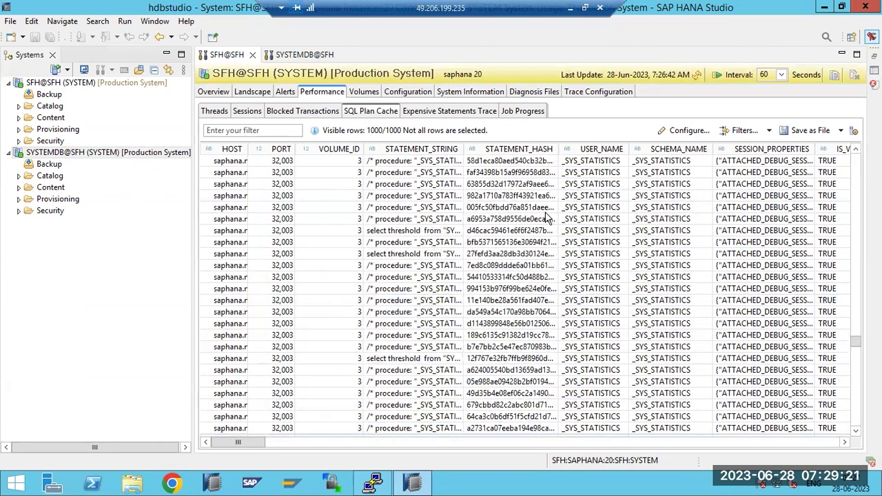
drag(231, 443, 291, 442)
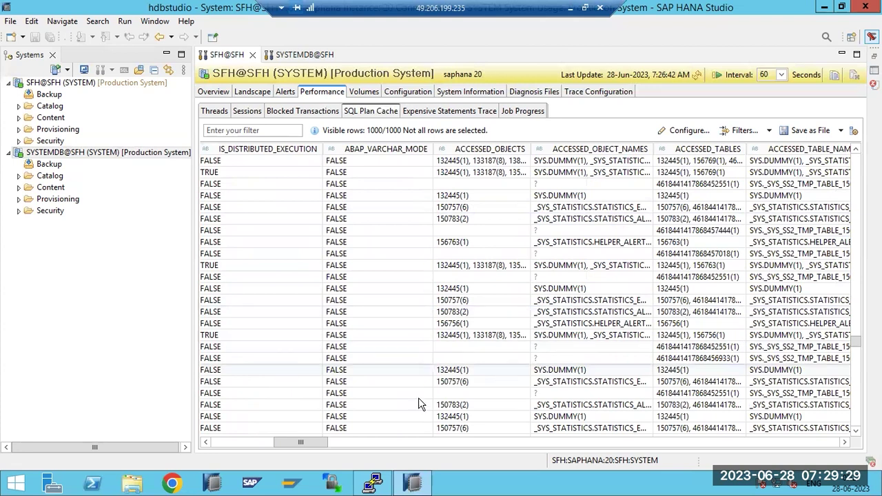
drag(315, 443, 230, 446)
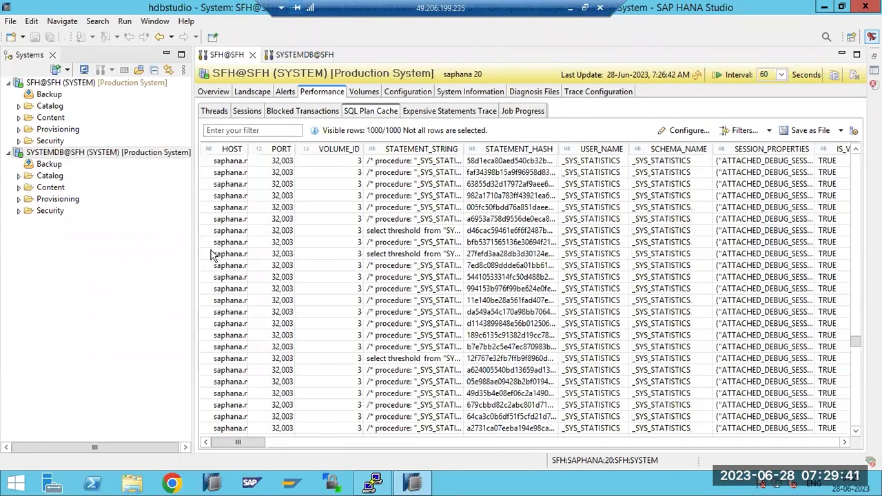
Select a cached statement, refresh the data to 7:28:16 AM, and confirm there are no blocked transactions
click(289, 219)
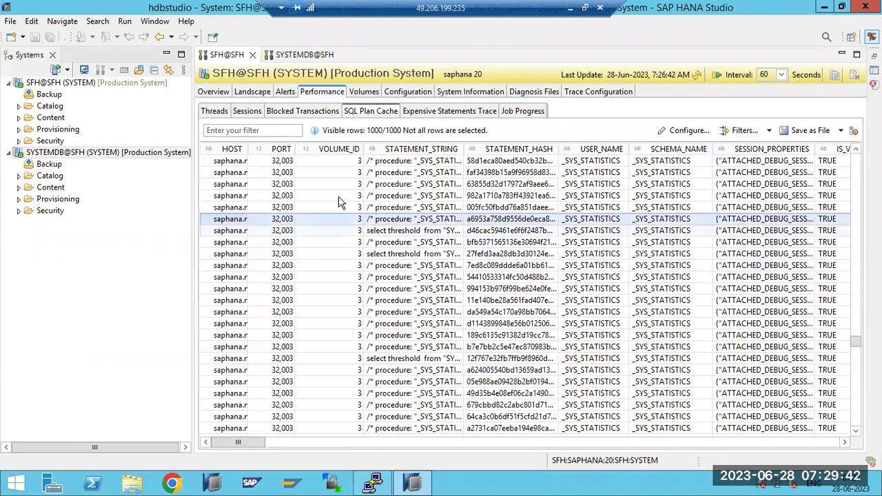
click(697, 75)
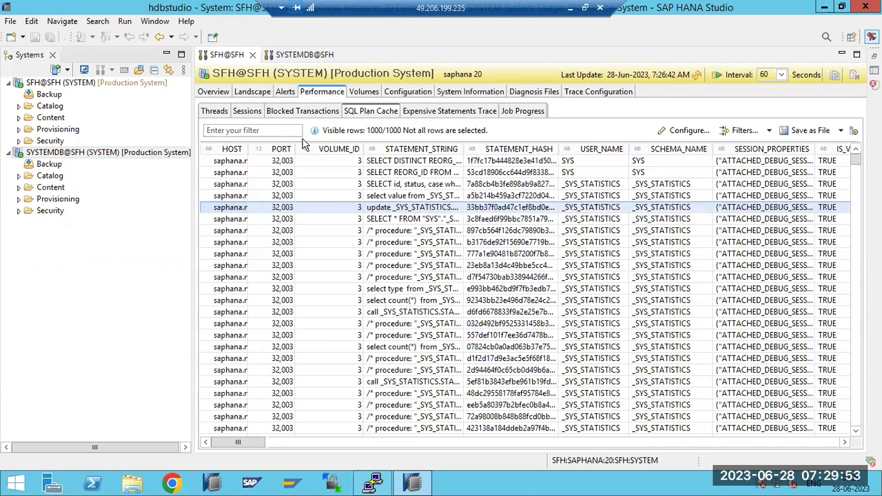
click(301, 116)
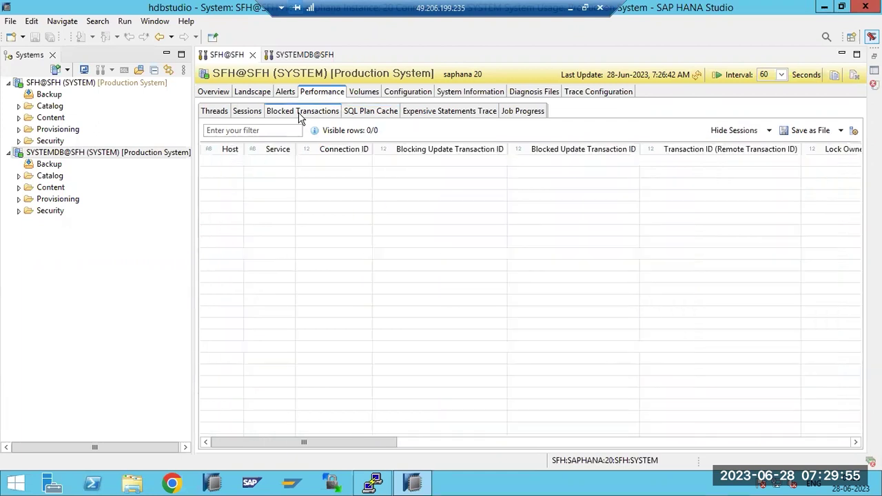
click(246, 116)
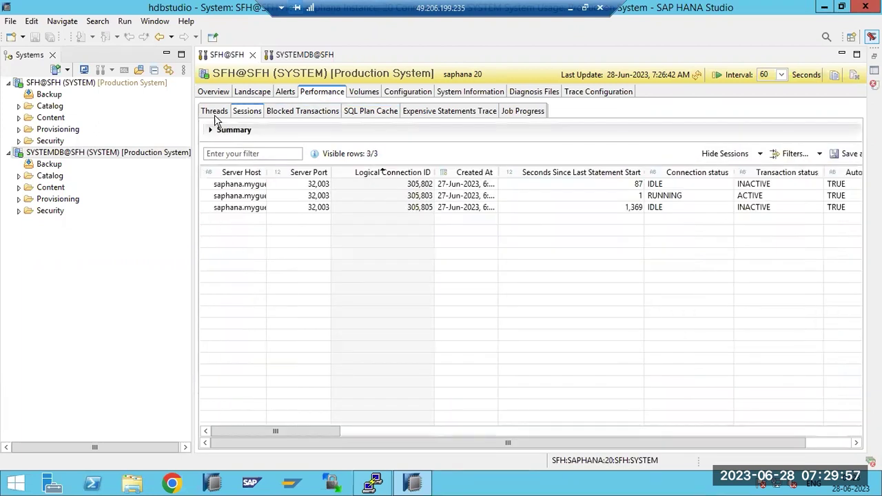
click(285, 115)
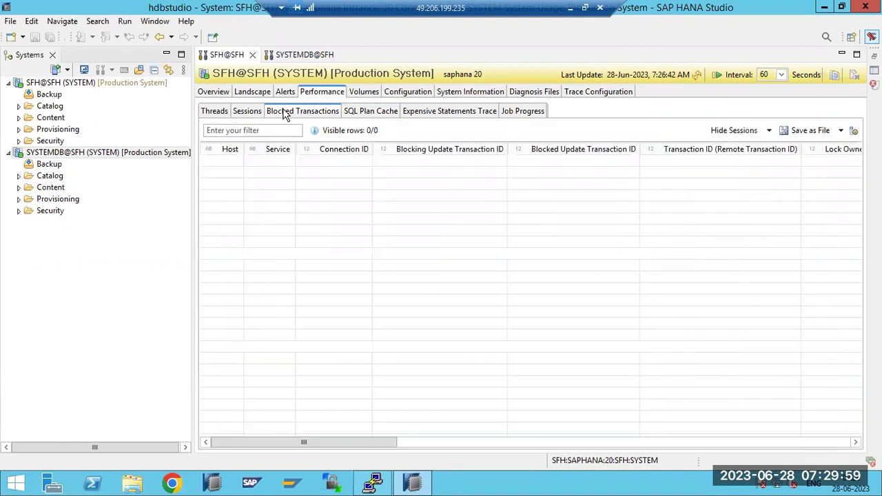
Review Sessions and Threads, then show the SQL Plan Cache list again
click(246, 117)
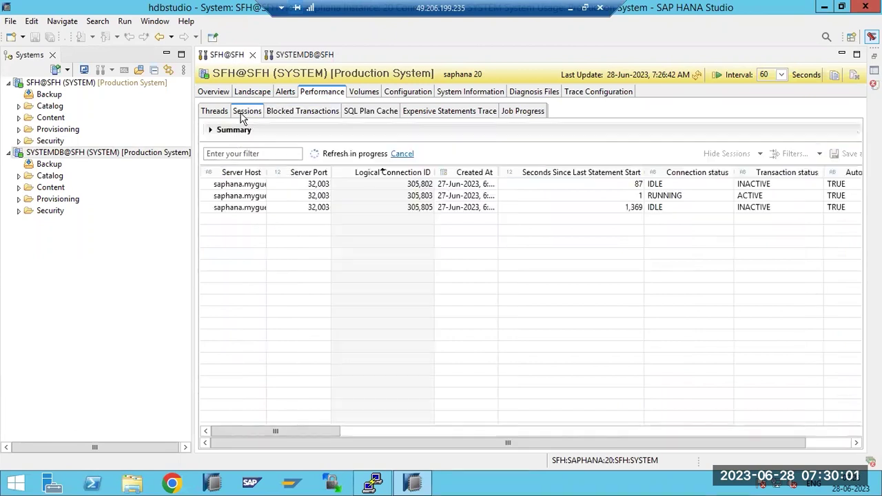
click(211, 113)
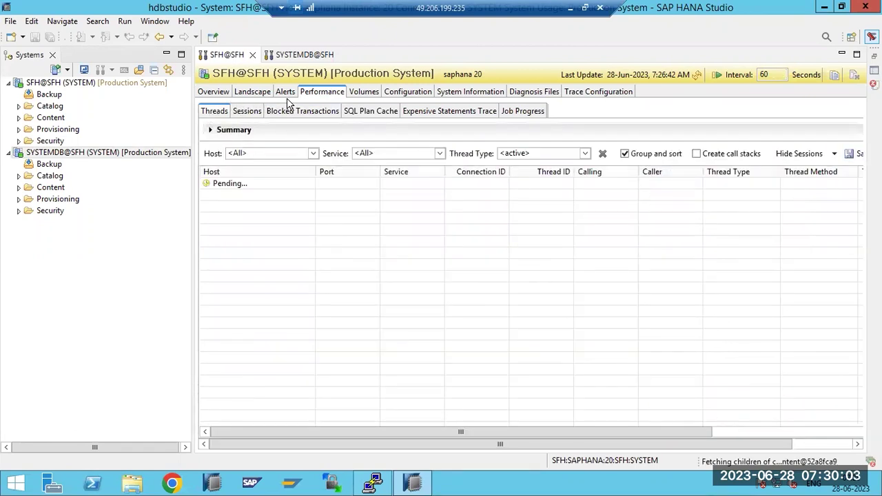
click(239, 115)
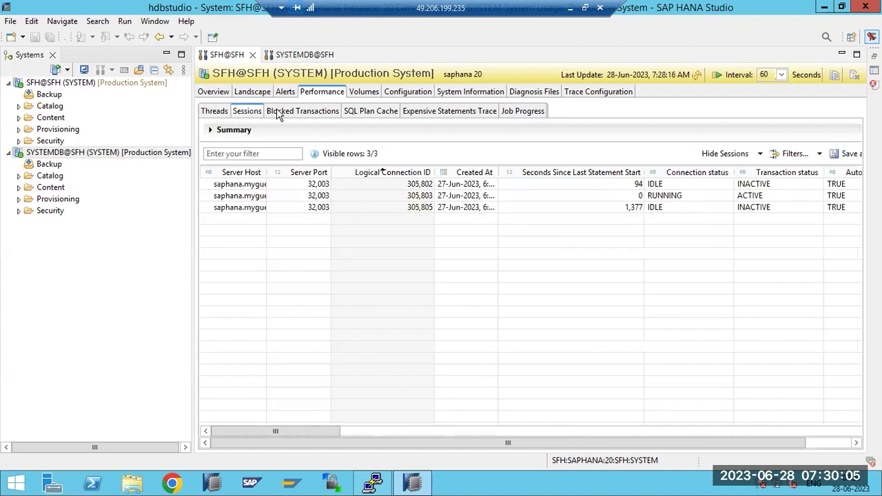
click(370, 112)
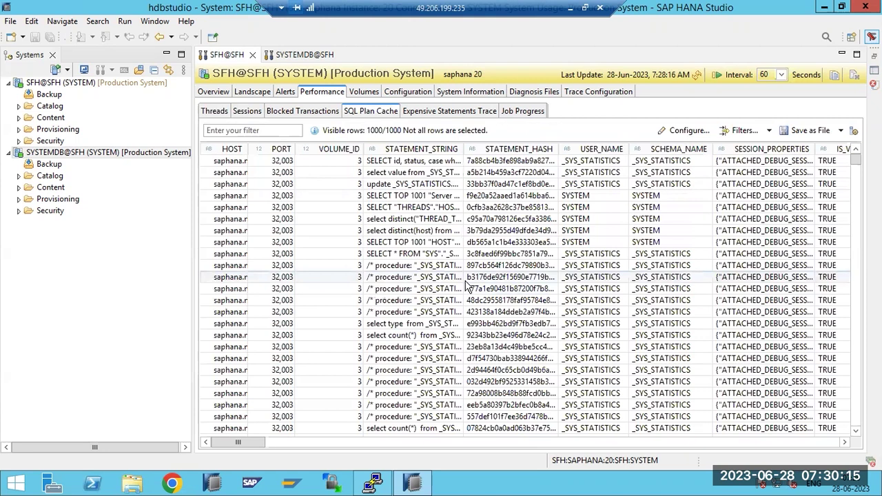
Move past Blocked Transactions and SQL Plan Cache to the Expensive Statements Trace, which shows 0 rows
click(305, 115)
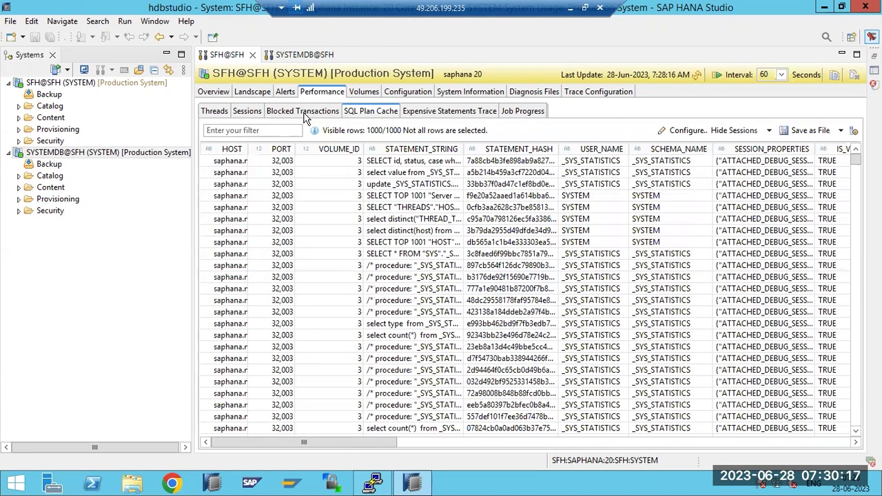
click(367, 116)
click(464, 116)
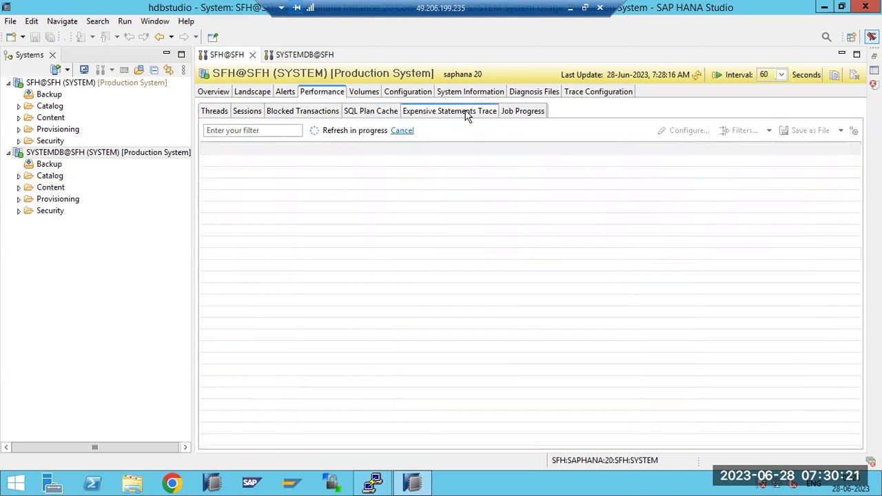
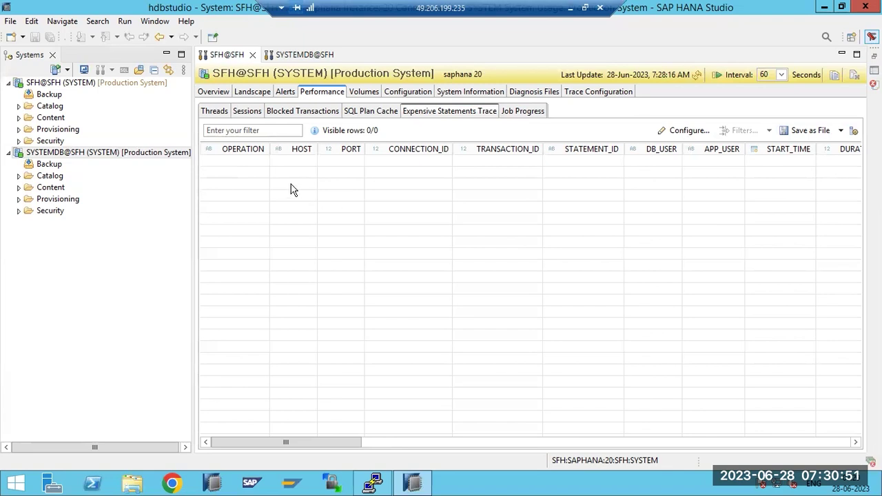
Switch from Sessions to Threads and back, showing the three SFH sessions (one running, two idle)
click(247, 116)
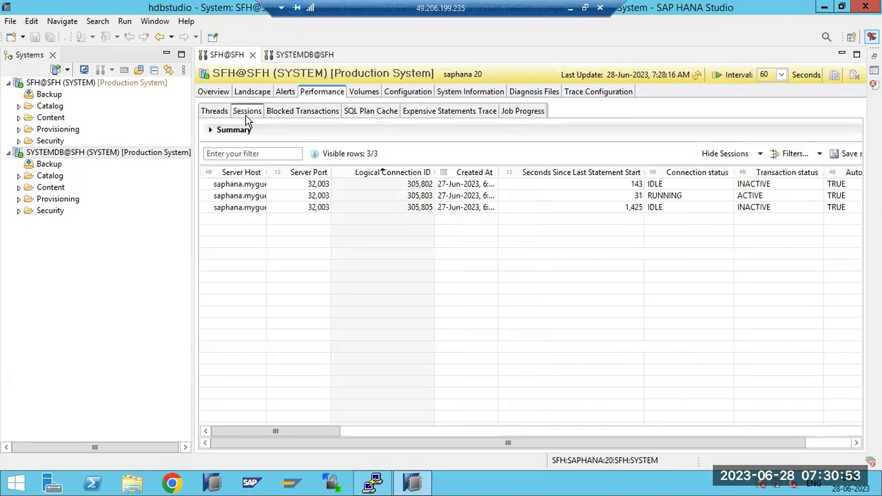
click(213, 112)
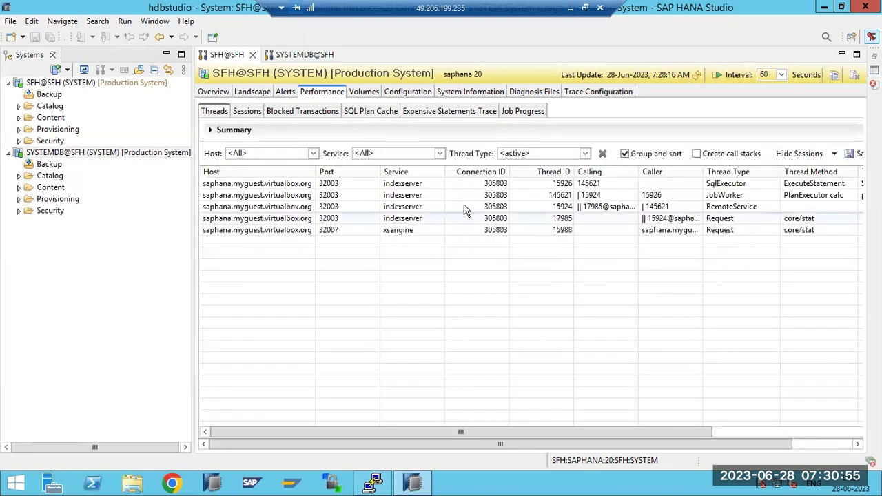
click(250, 115)
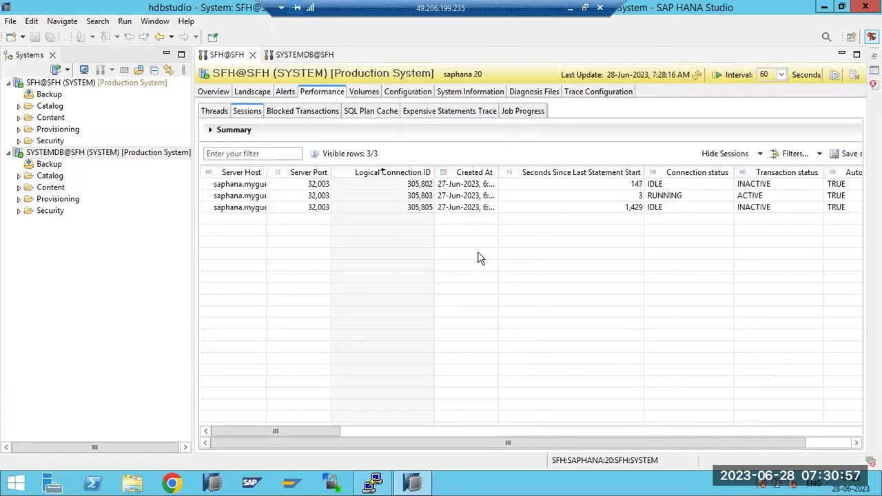
Activate an Expensive Statement Trace from the running session with a 1000000 µs threshold for HDBSTUDIO
right_click(444, 199)
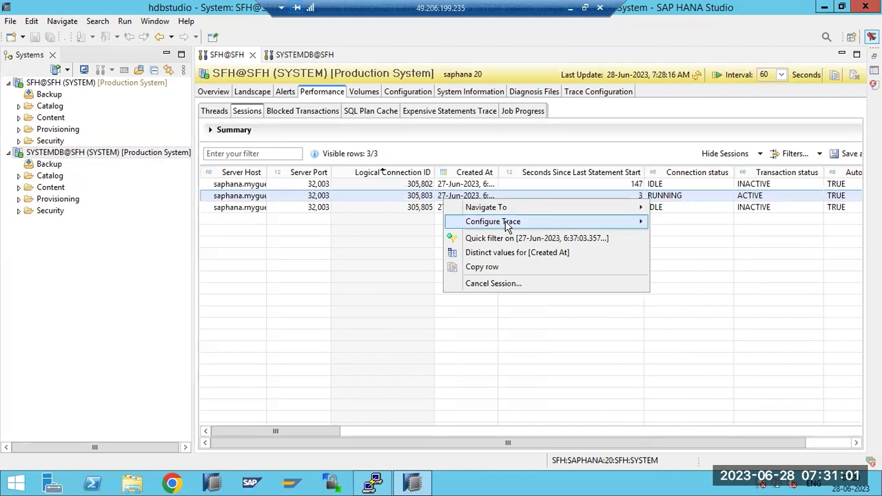
mouse_move(616, 222)
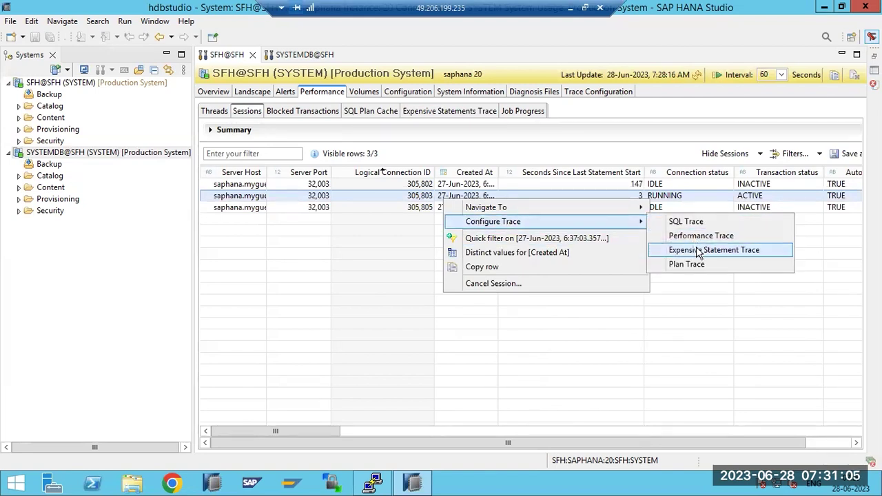
click(696, 250)
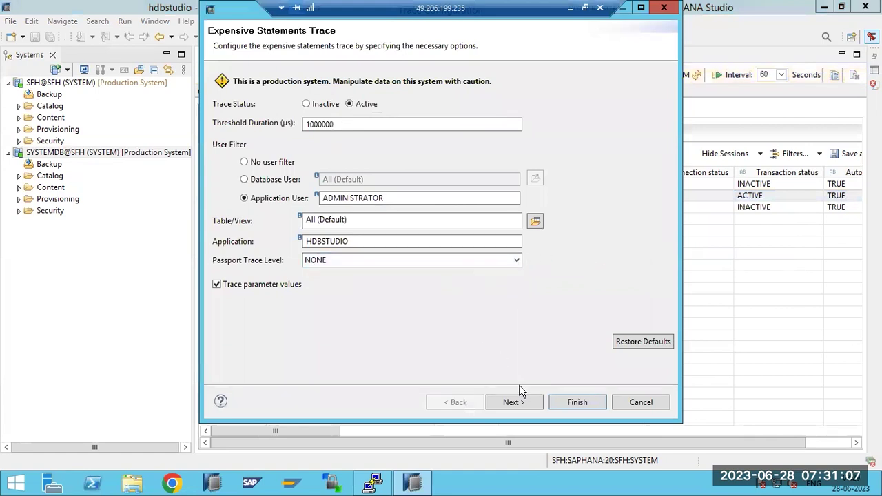
click(513, 403)
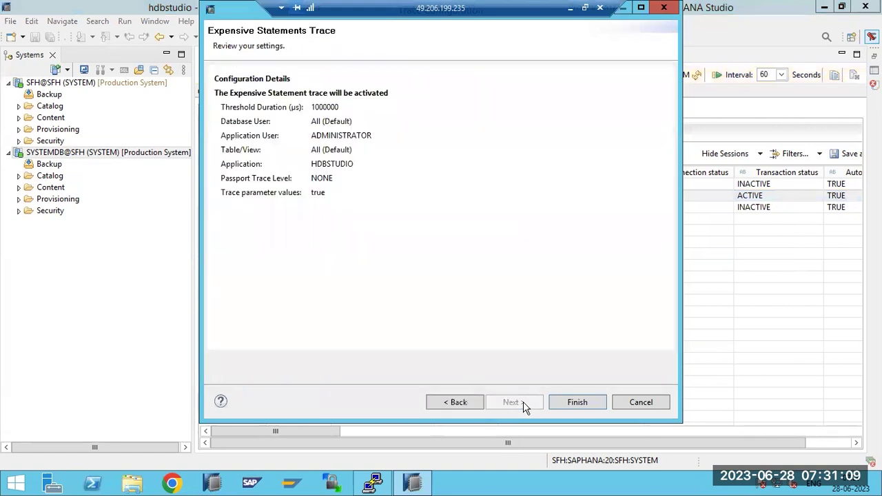
click(569, 401)
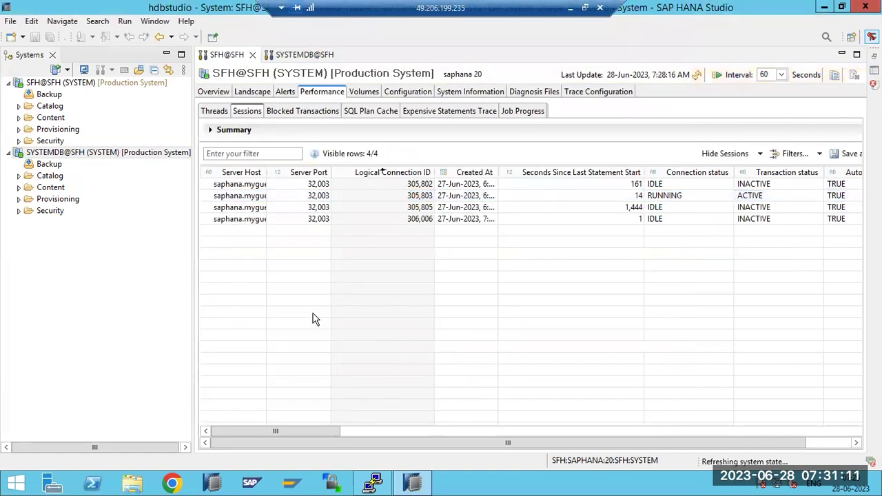
Open the Expensive Statements Trace, select the captured EXECUTE statement, and refresh the results
click(449, 111)
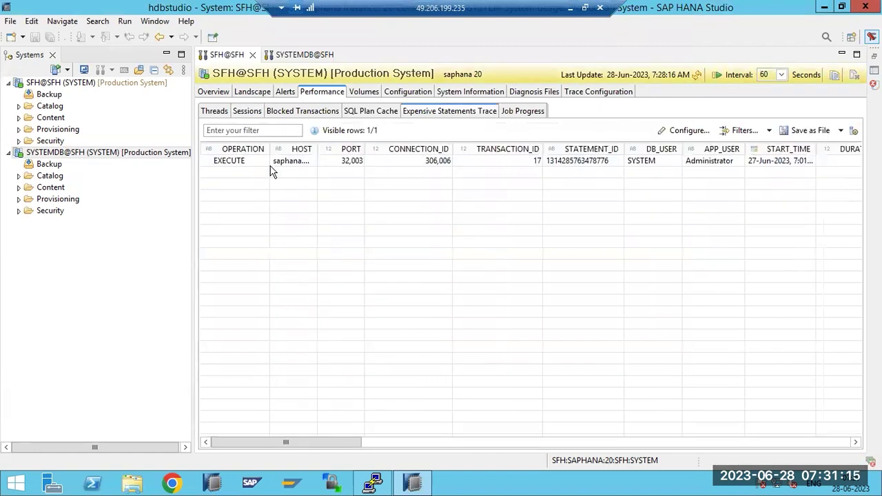
click(389, 165)
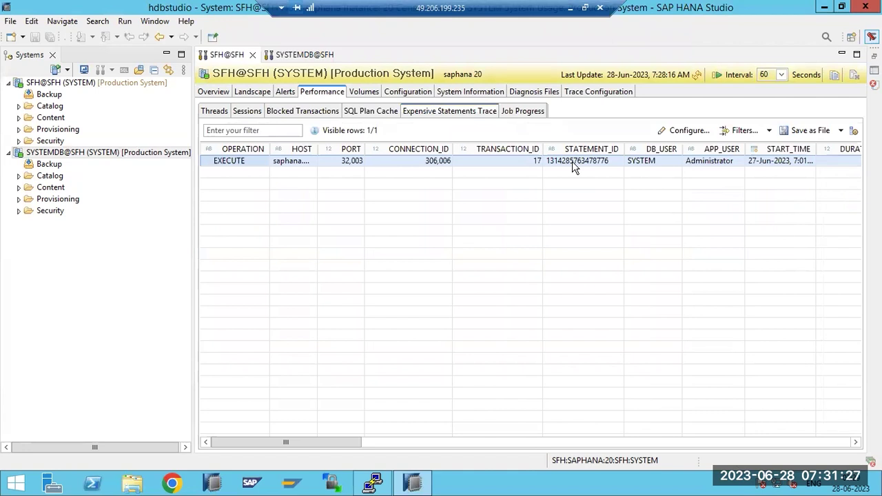
click(809, 131)
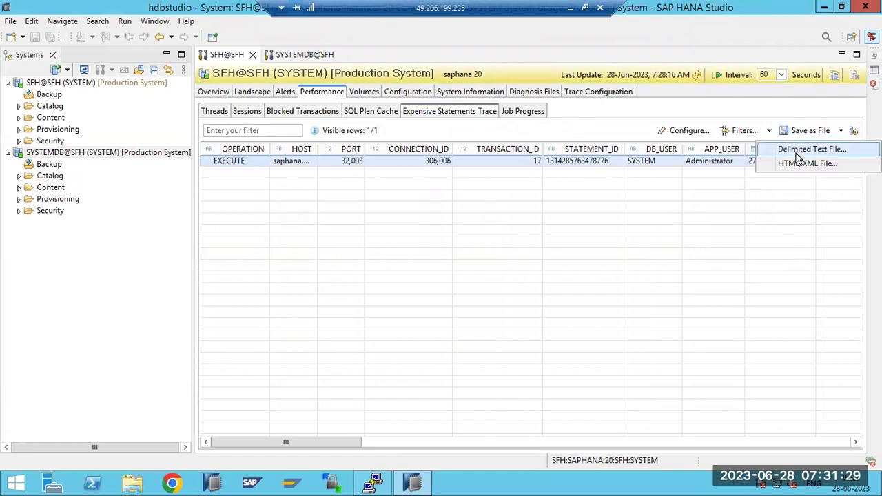
click(566, 163)
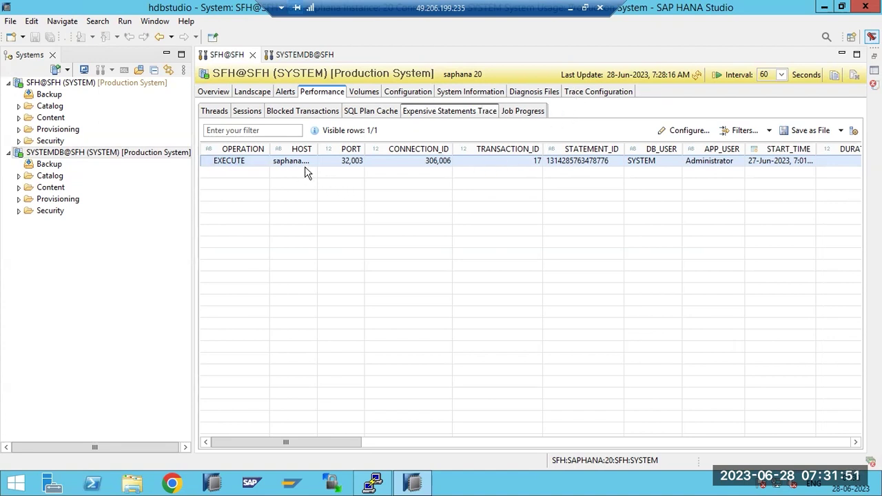
click(697, 75)
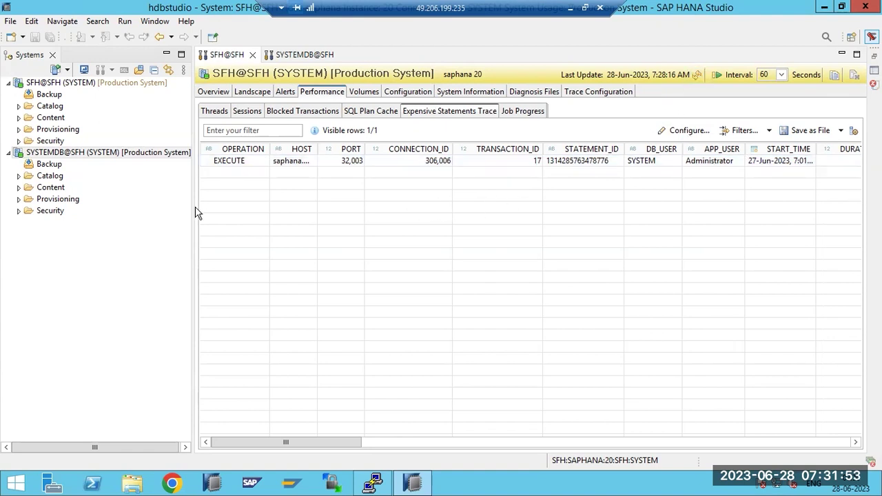
Prepare the captured EXECUTE statement in a SQL Console and select the start of its ALTER SYSTEM text
right_click(228, 166)
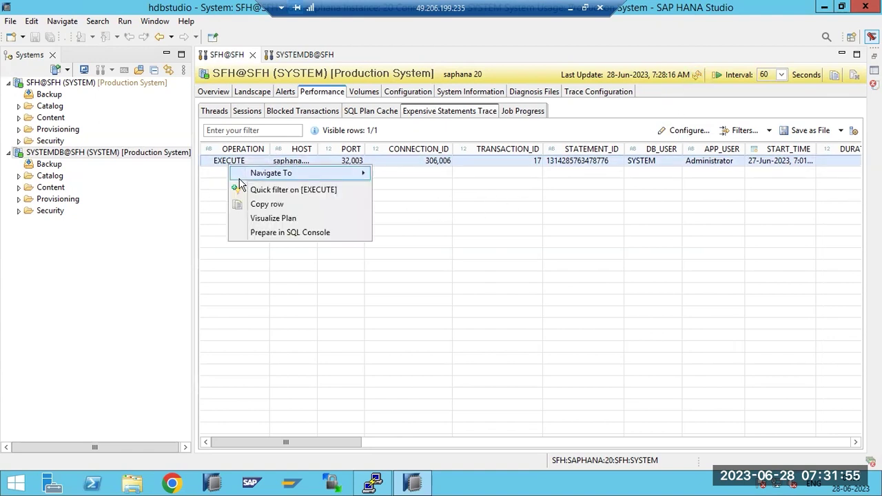
click(266, 219)
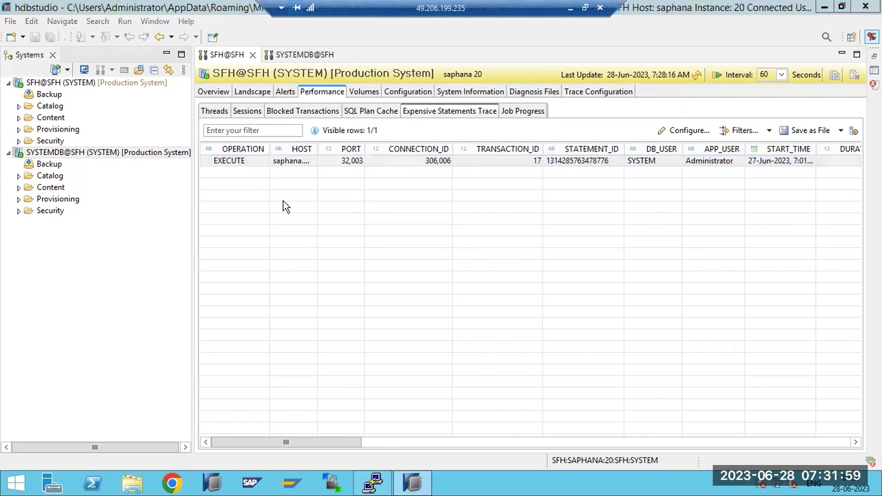
click(487, 249)
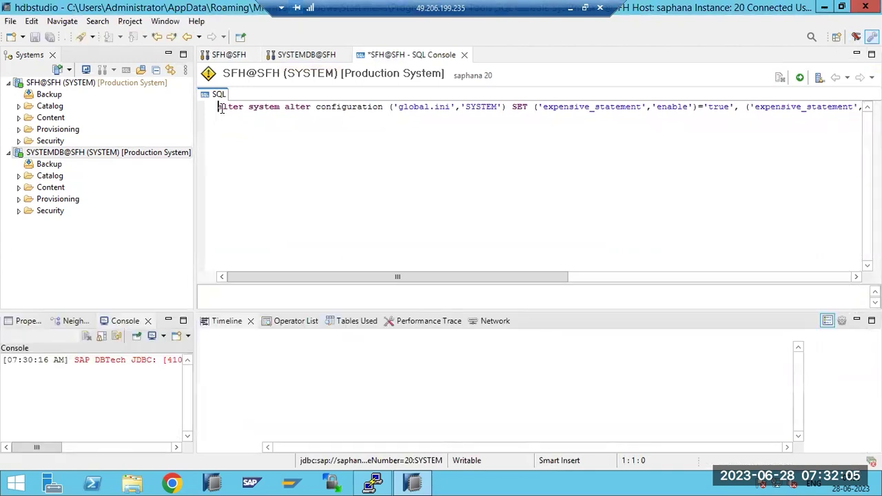
drag(219, 106, 487, 136)
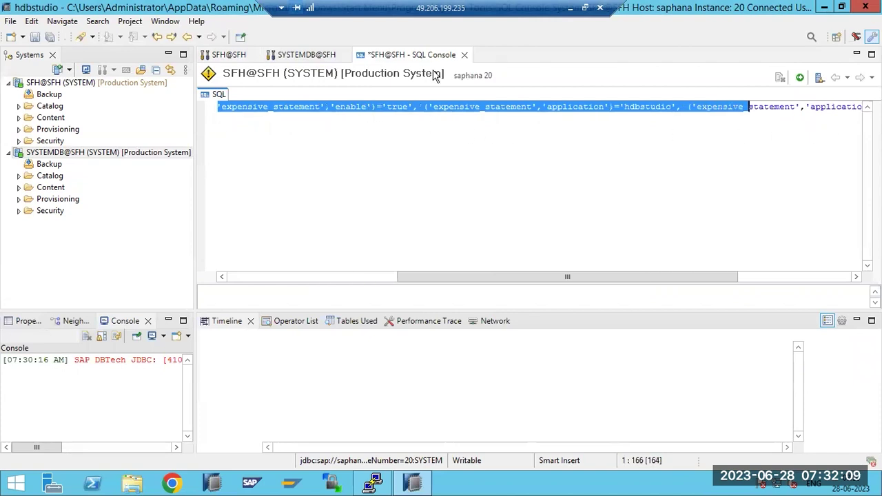
Return to the SFH Performance view and minimize the Timeline panel
key(ctrl+Page_Up)
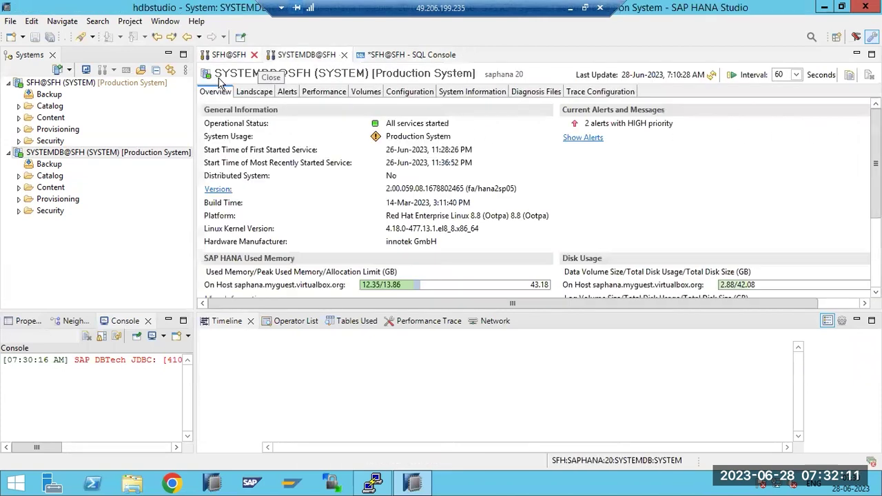
key(ctrl+Page_Up)
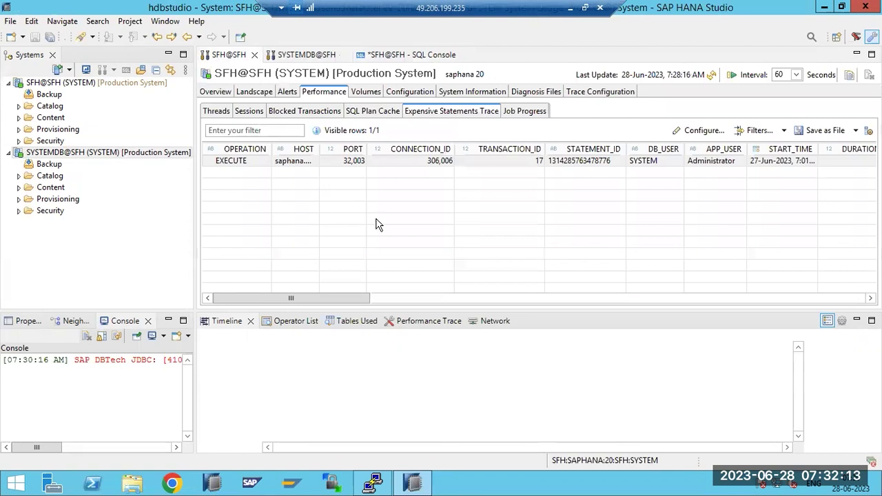
click(249, 111)
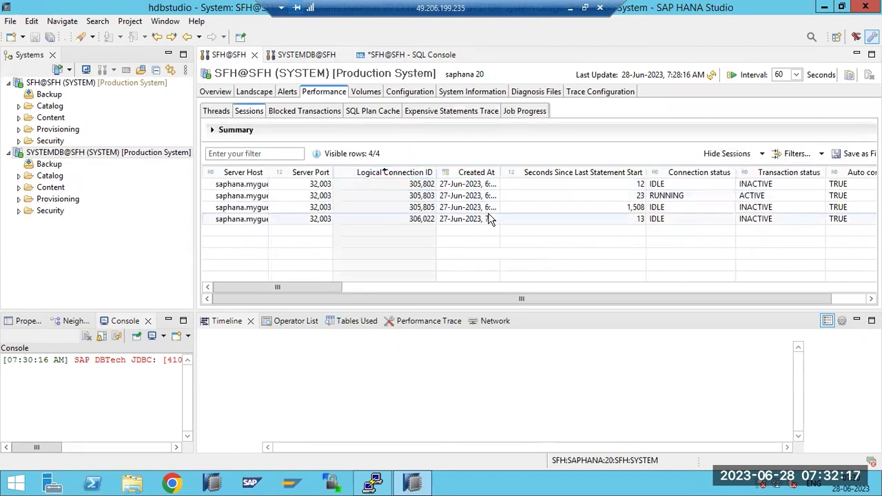
click(513, 109)
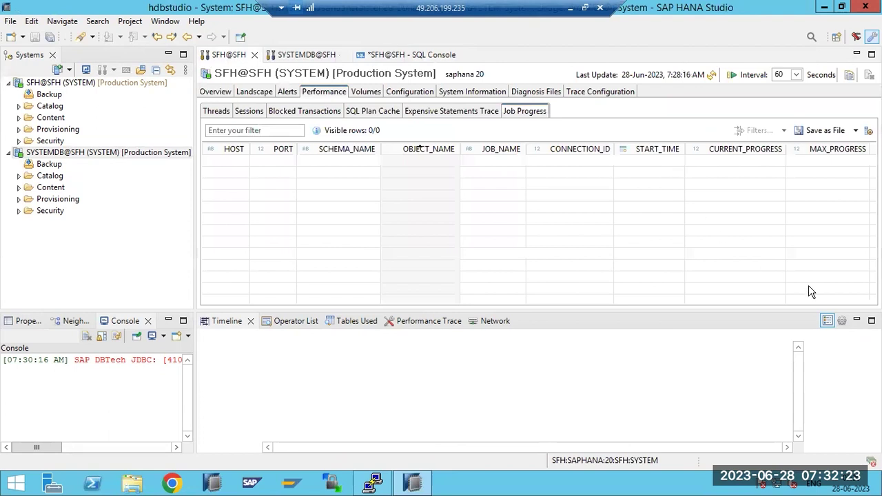
click(856, 320)
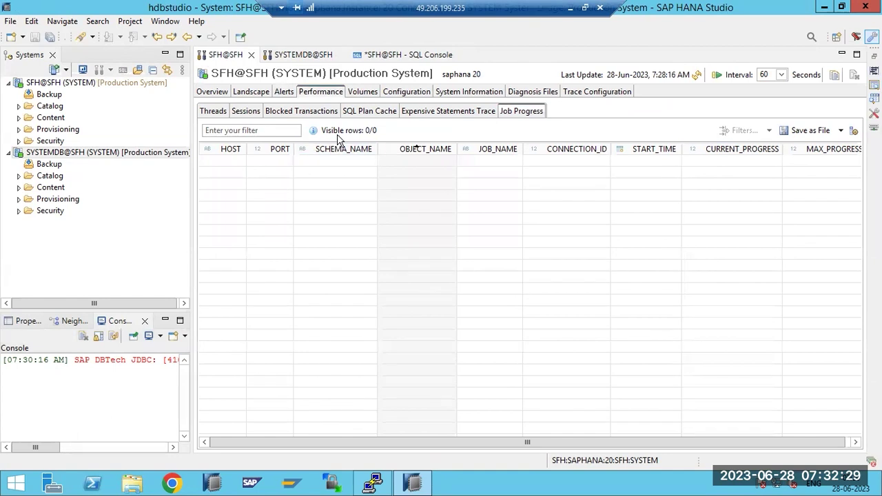
Cycle through Sessions, Blocked Transactions, SQL Plan Cache, Expensive Statements and Job Progress
click(247, 112)
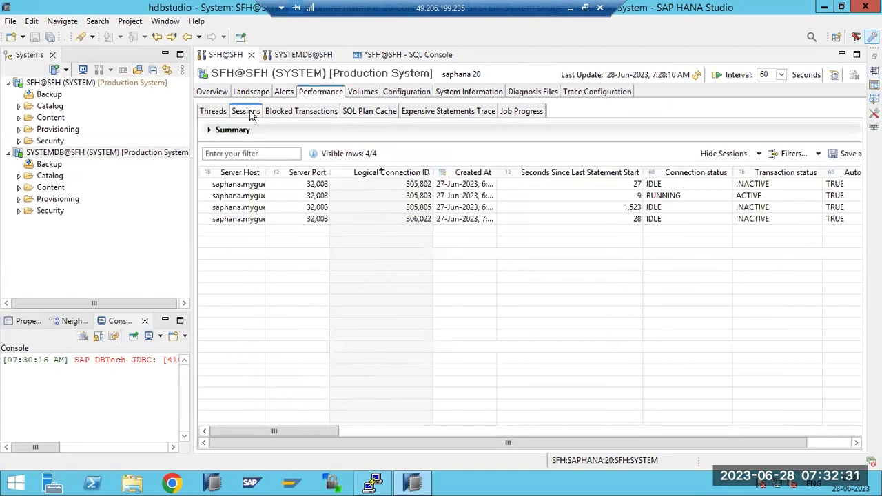
click(309, 114)
click(363, 114)
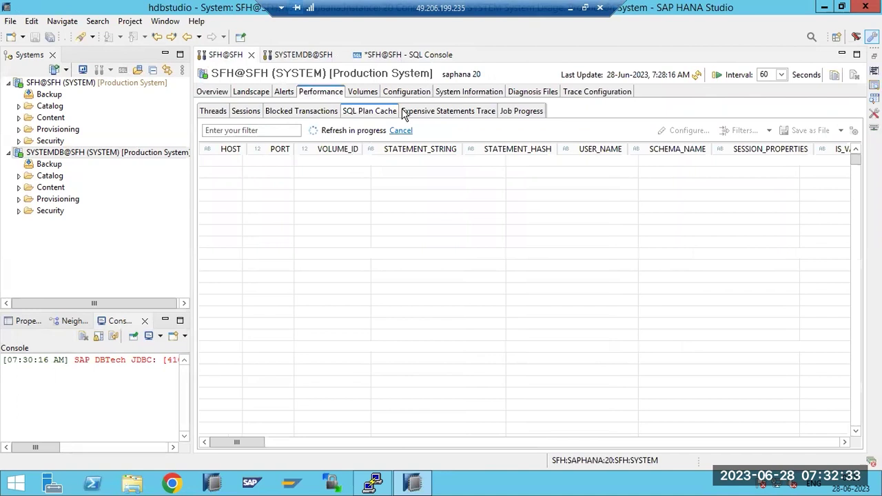
click(468, 117)
click(516, 113)
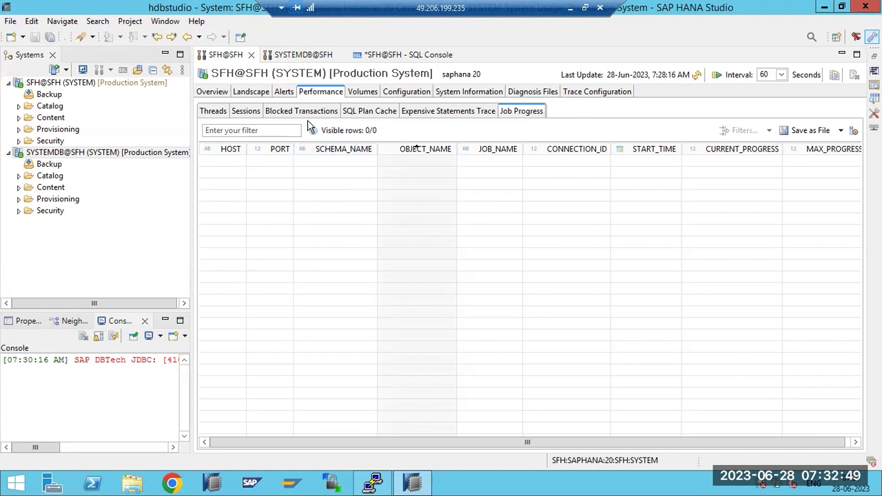
click(418, 113)
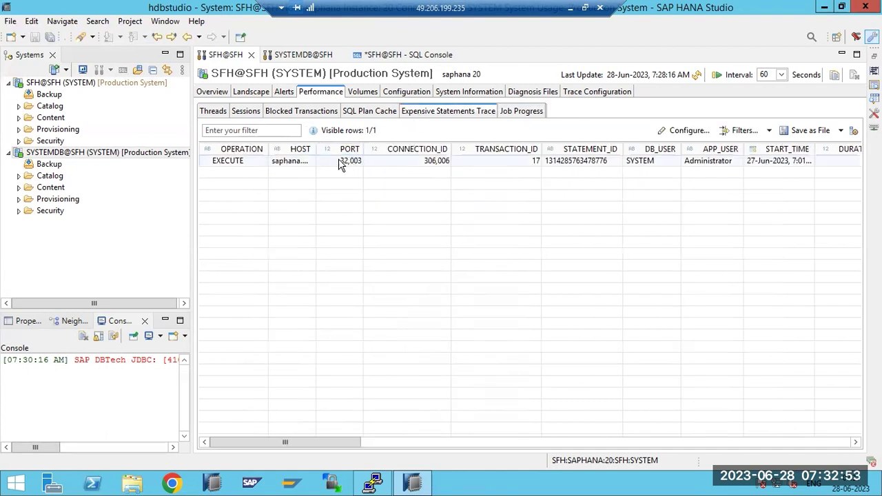
Recheck Blocked Transactions and Sessions, then refresh the Threads list
click(277, 112)
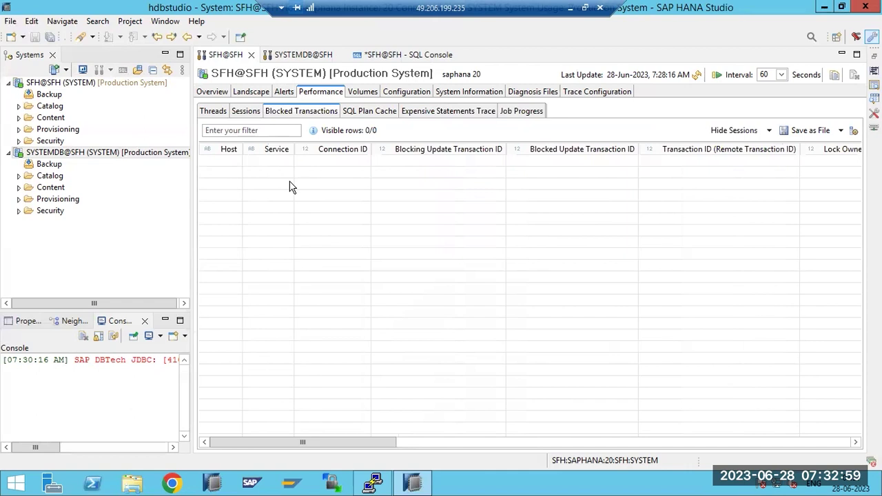
click(241, 116)
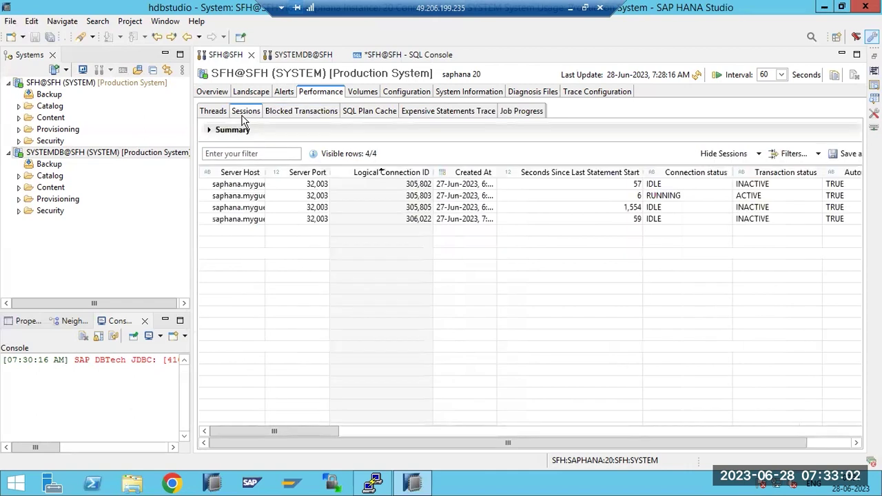
click(305, 121)
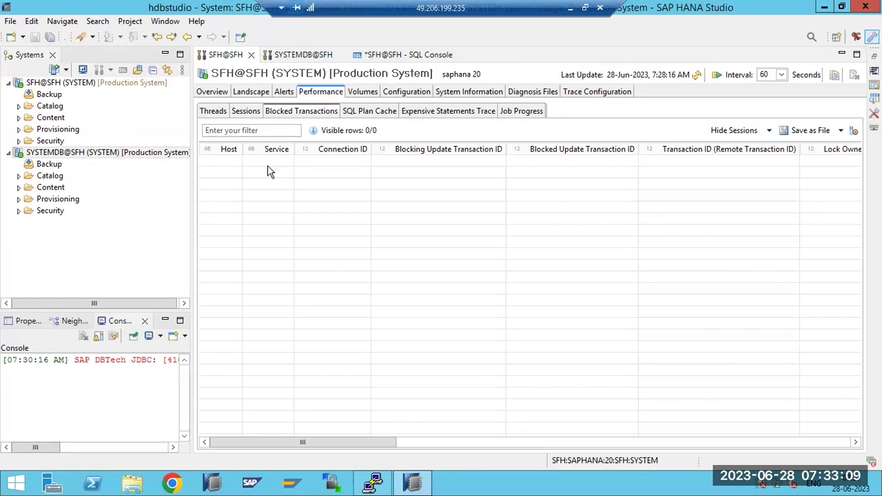
click(249, 115)
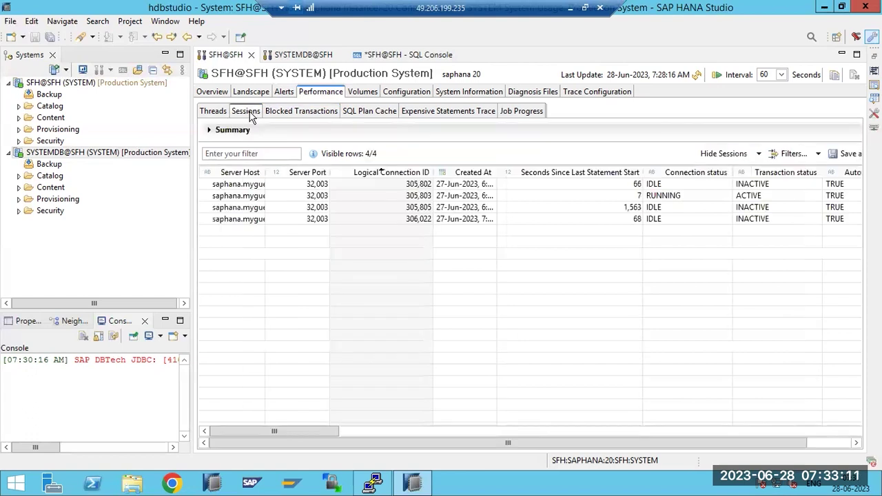
click(217, 112)
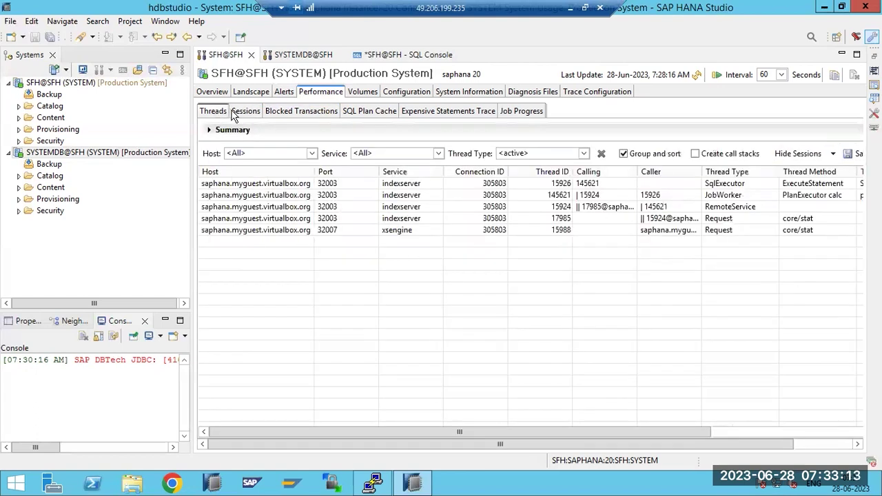
click(696, 75)
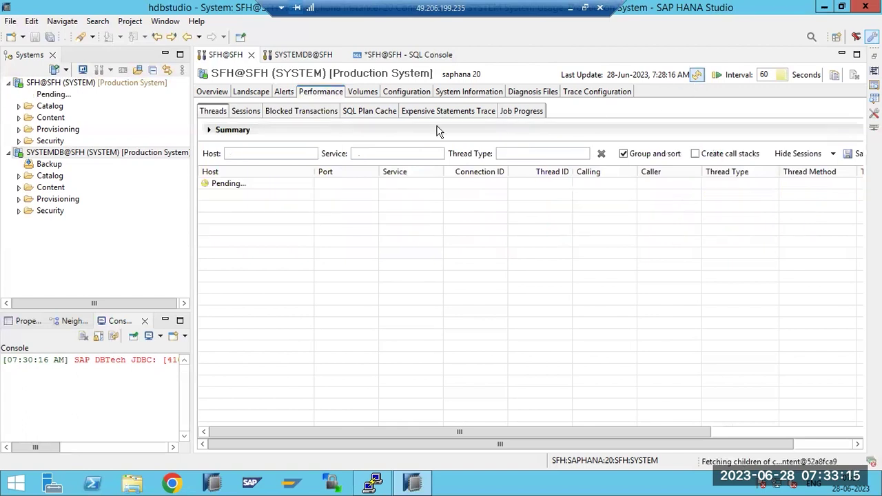
Show the four SFH sessions with 60-second auto-refresh and scroll right to the application columns
click(245, 113)
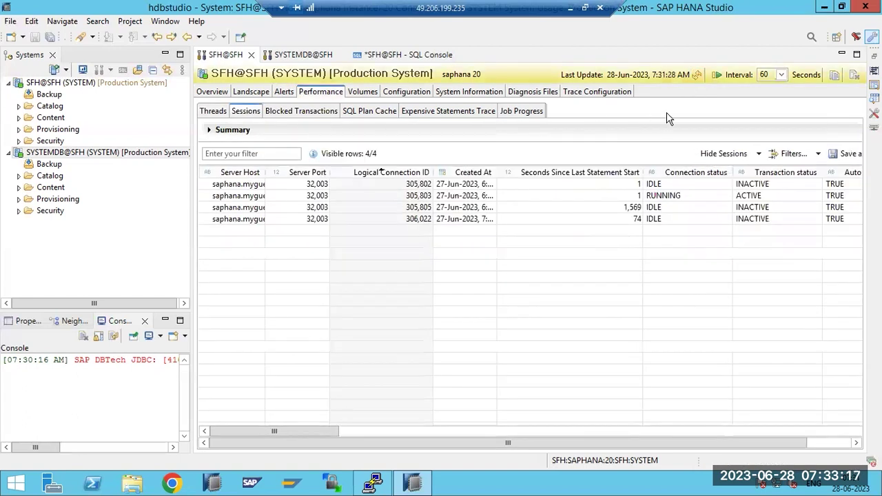
click(715, 75)
click(696, 74)
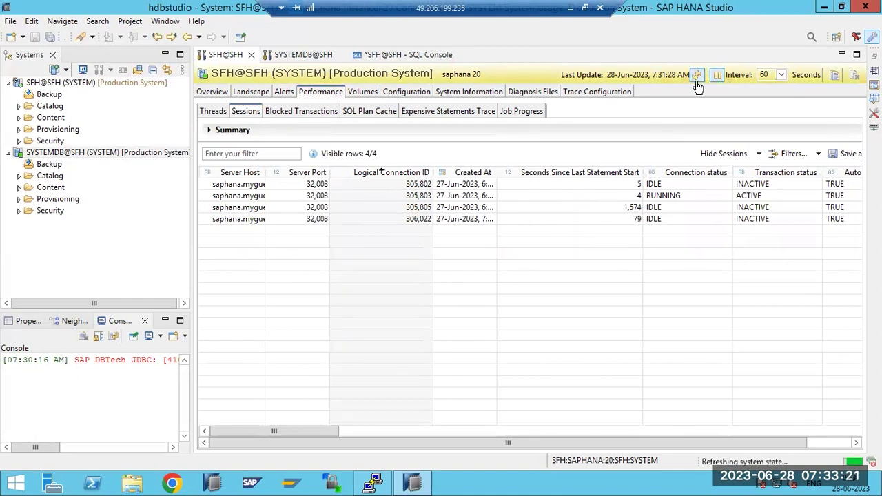
drag(327, 432, 252, 387)
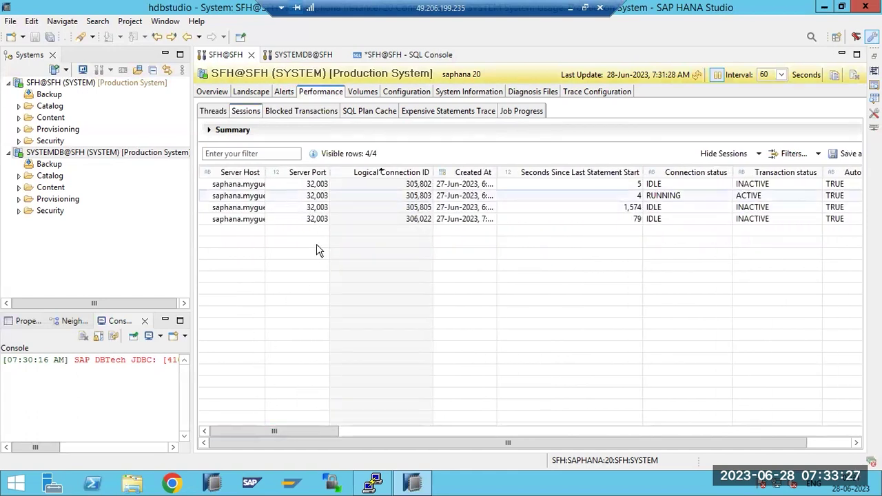
drag(318, 432, 443, 421)
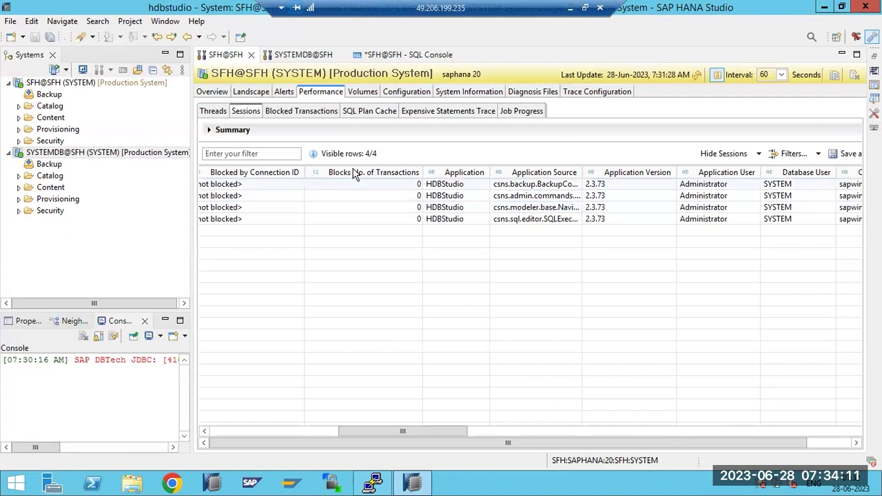
Cancel SQL-editor session 306,022 and refresh the Sessions list
click(218, 112)
click(243, 113)
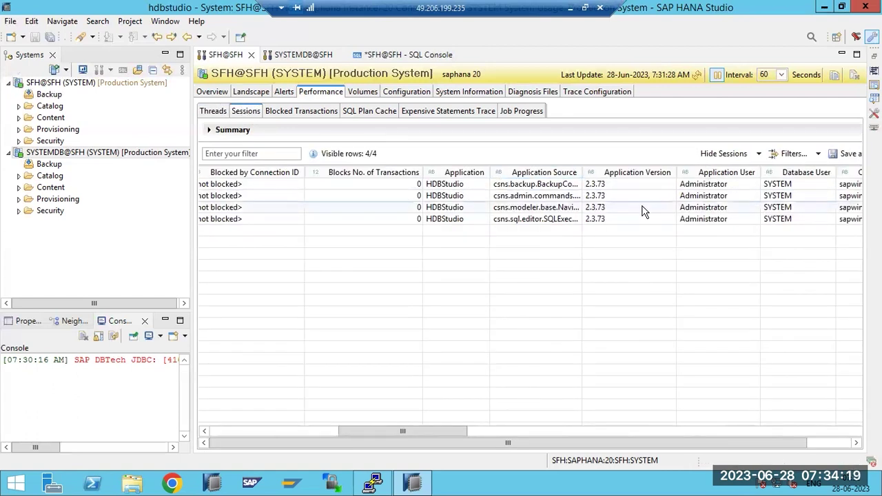
right_click(582, 219)
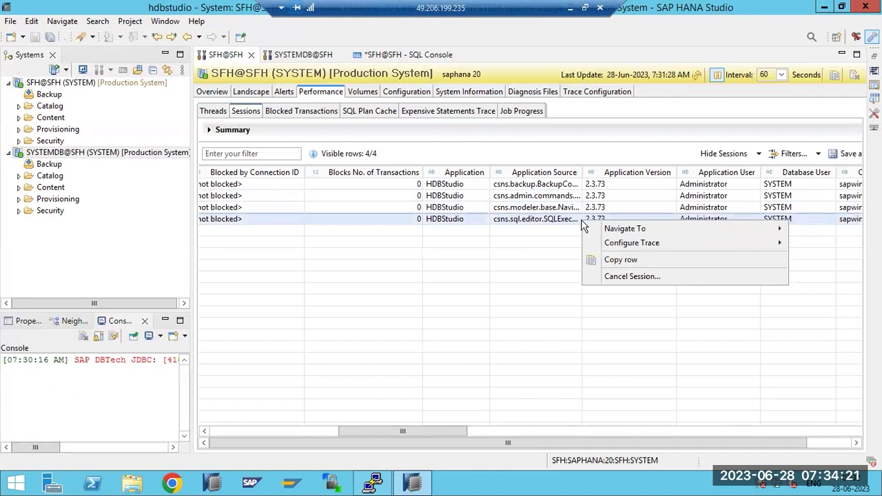
click(613, 276)
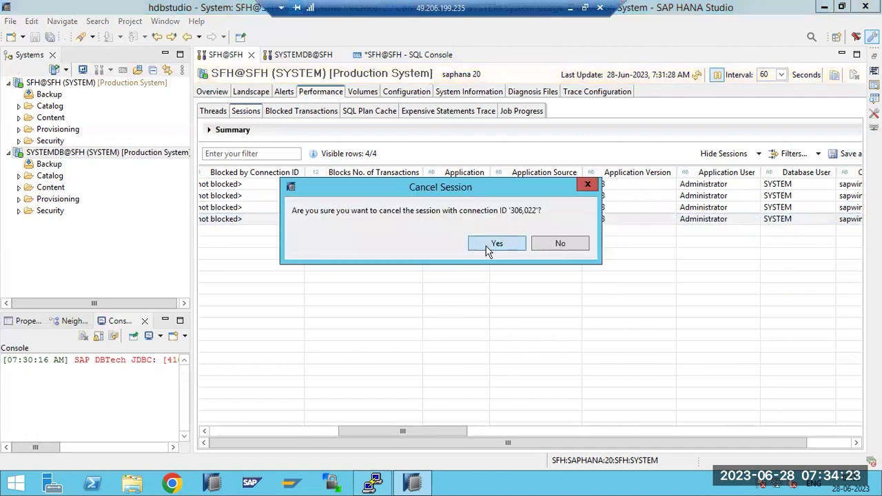
click(496, 244)
click(693, 76)
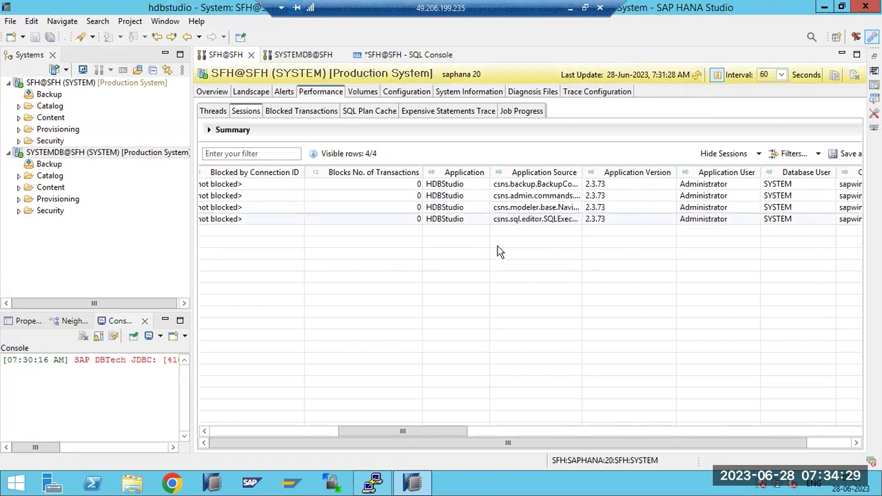
Refresh the Threads list and scroll through its columns
click(206, 115)
click(696, 76)
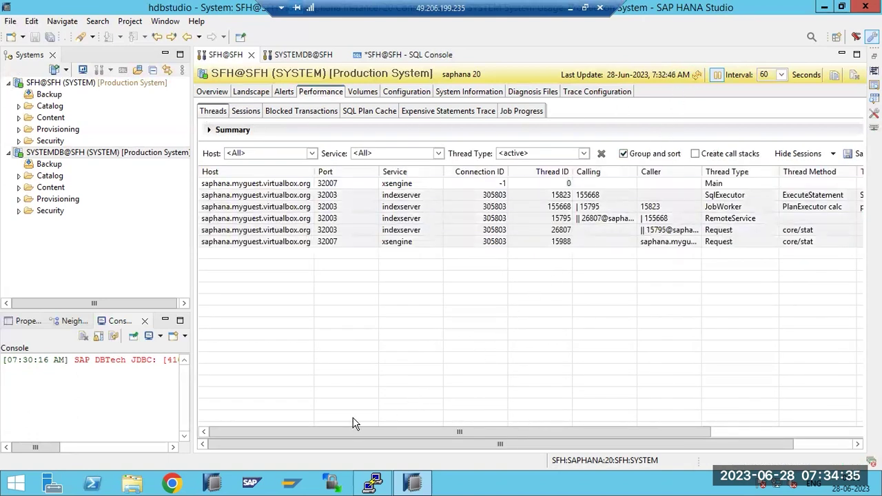
drag(353, 431, 266, 416)
Visit Alerts and Performance, open Volumes for indexserver and xsengine, then minimize the remote window
click(288, 96)
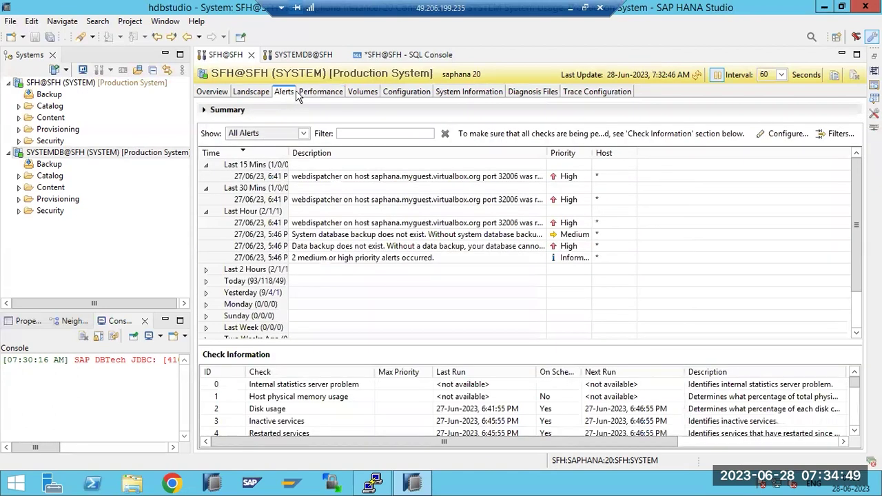
click(313, 95)
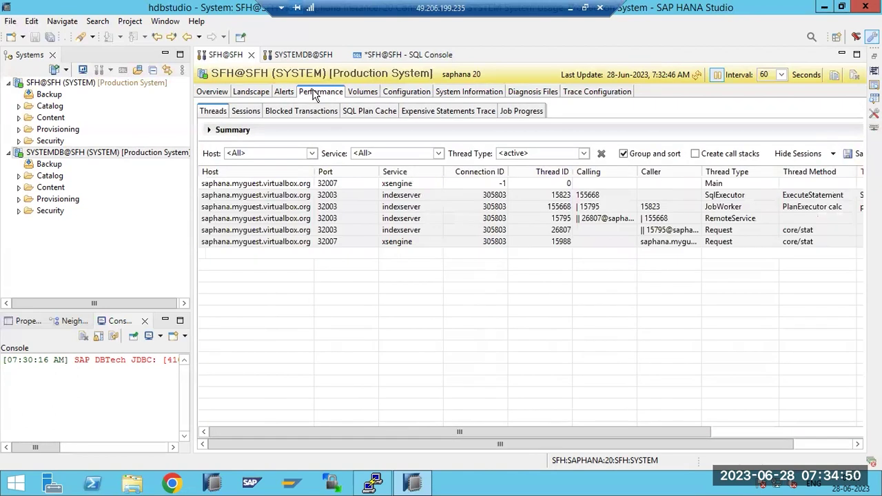
click(358, 96)
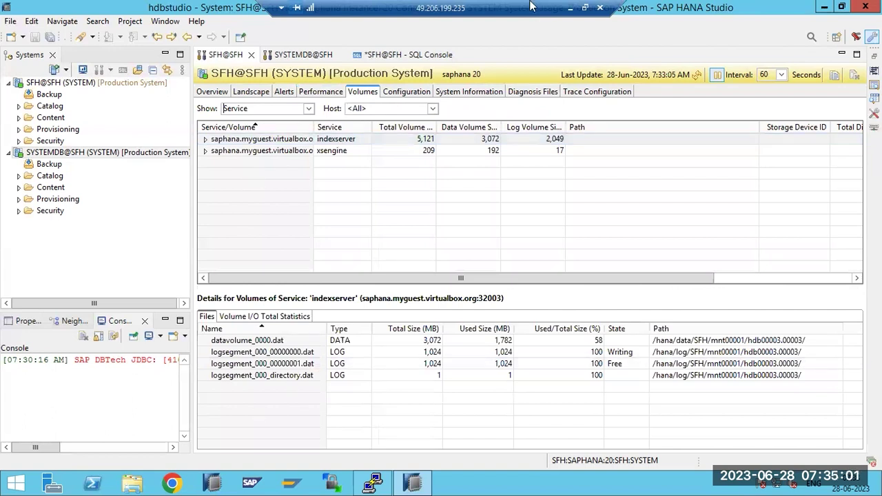
click(569, 7)
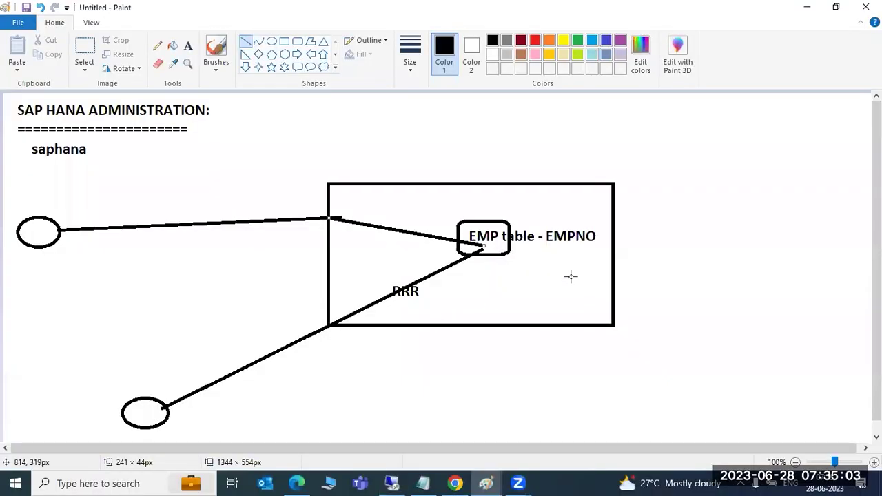
Add a two-line text note reading /hana/data and /hana/log at the diagram's right side
key(alt+h)
key(t)
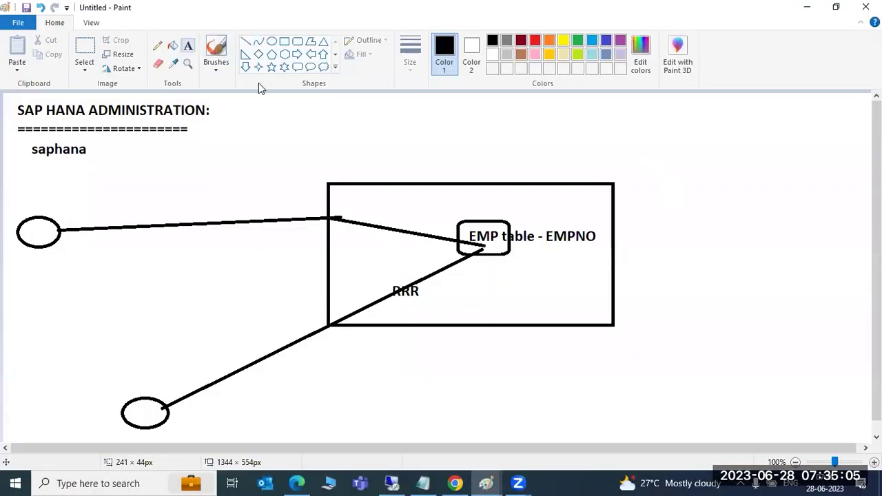
drag(635, 123, 830, 363)
text(/hana/data)
key(Return)
text(/hana/log)
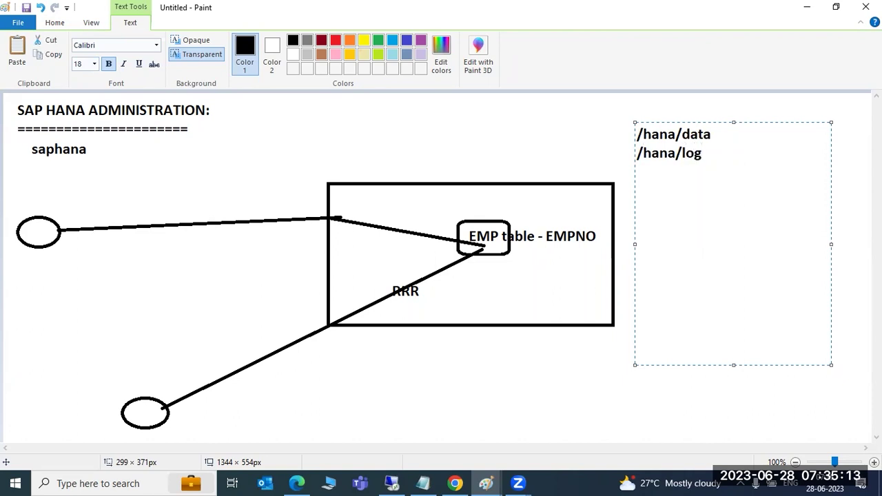
Select and deselect the path text, then bring back HANA Studio's Volumes view
drag(704, 155, 637, 126)
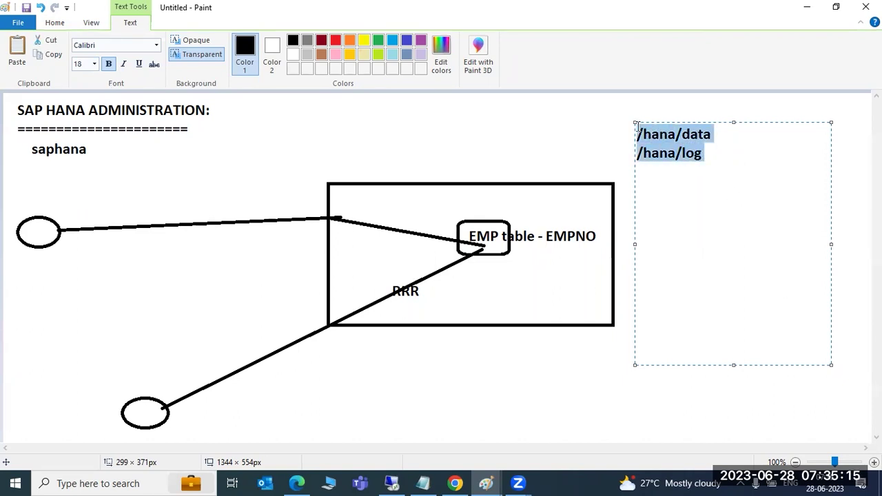
click(713, 138)
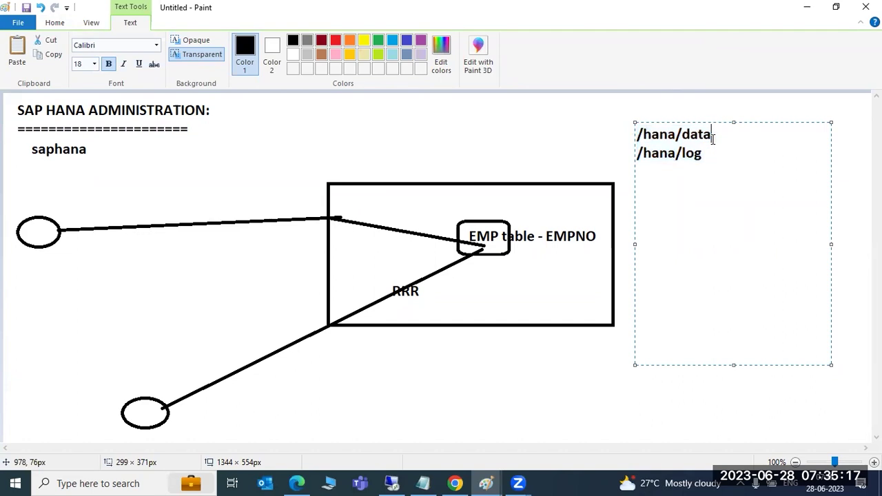
drag(707, 159, 619, 136)
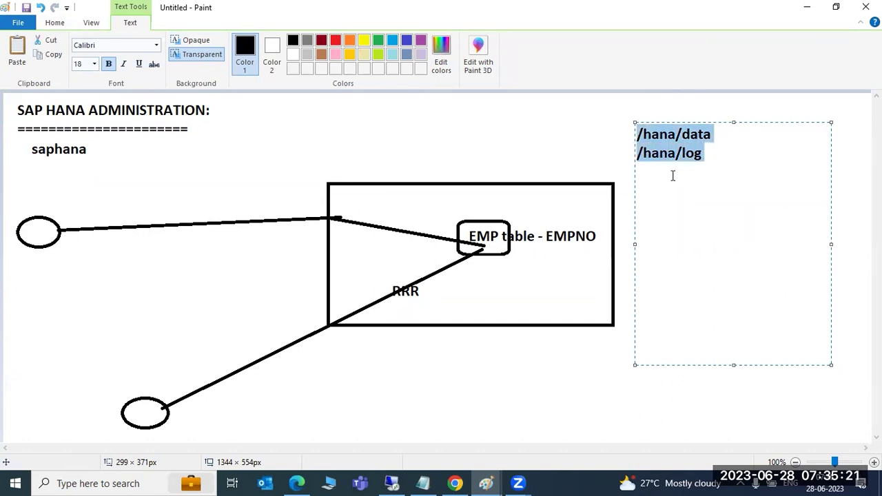
click(720, 167)
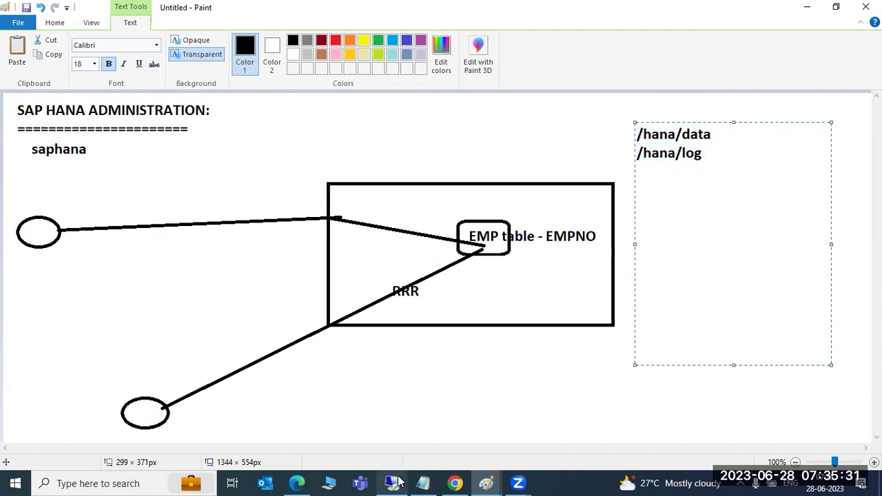
mouse_move(394, 481)
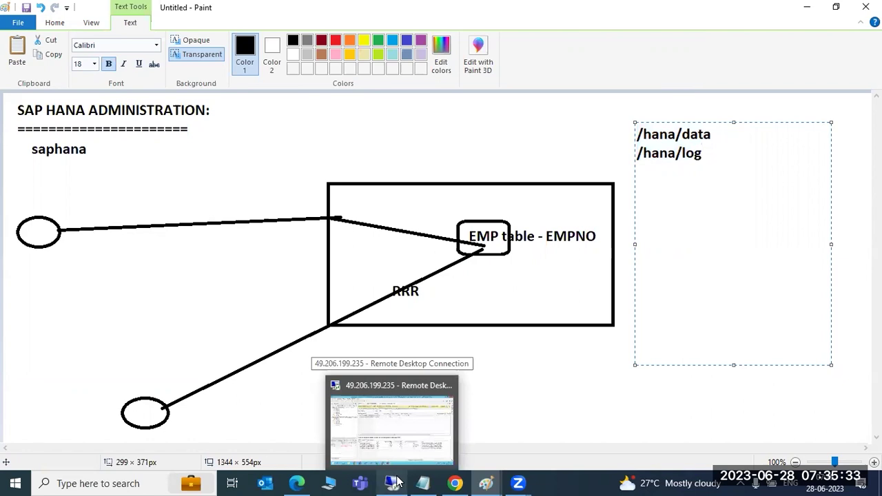
click(394, 482)
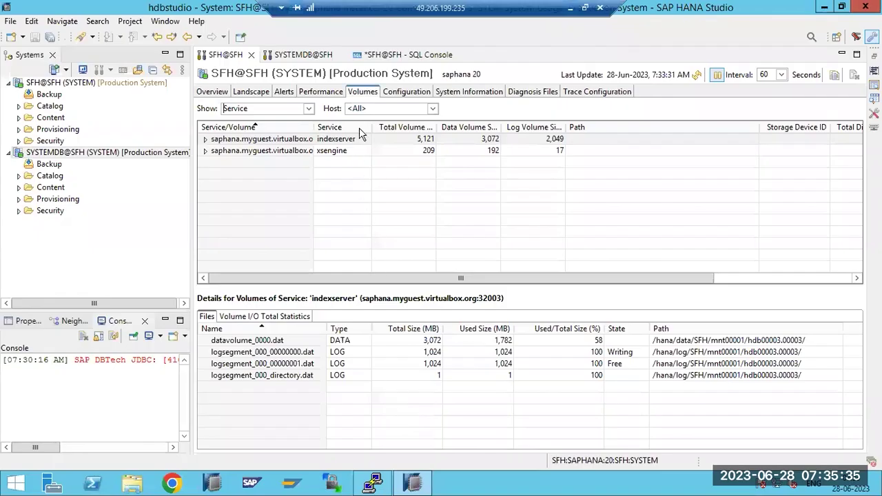
Inspect indexserver's datavolume_0000.dat (1,720 of 3,072 MB) and log segments, then bring PuTTY forward
click(219, 140)
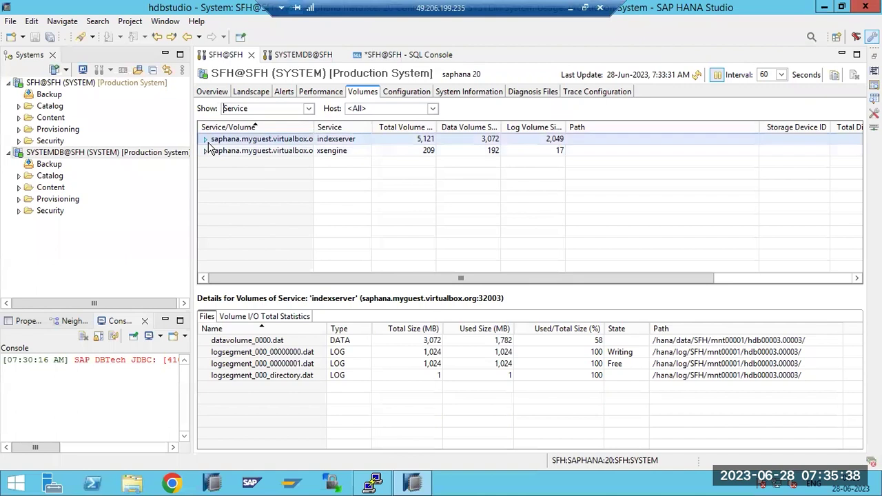
click(684, 343)
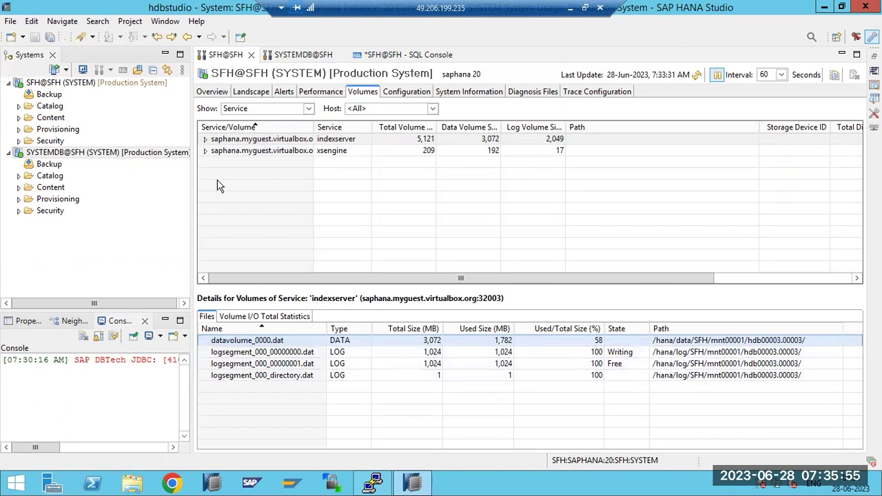
click(204, 140)
click(227, 162)
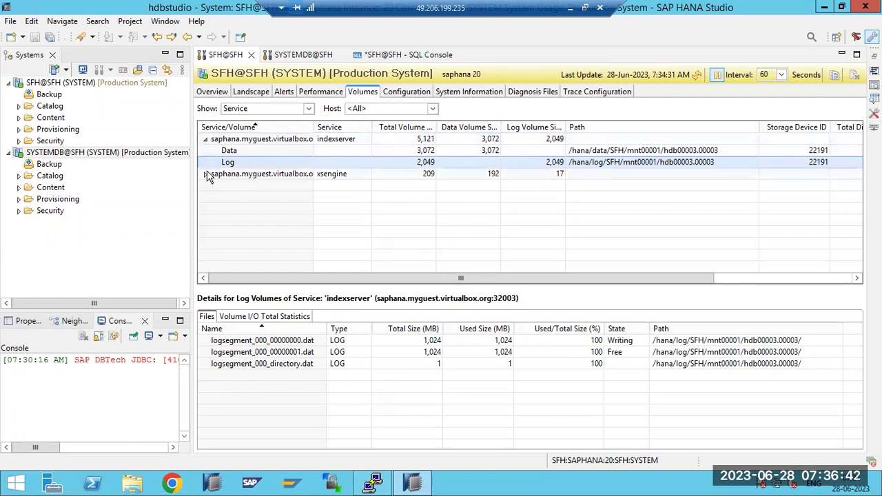
click(207, 139)
click(205, 138)
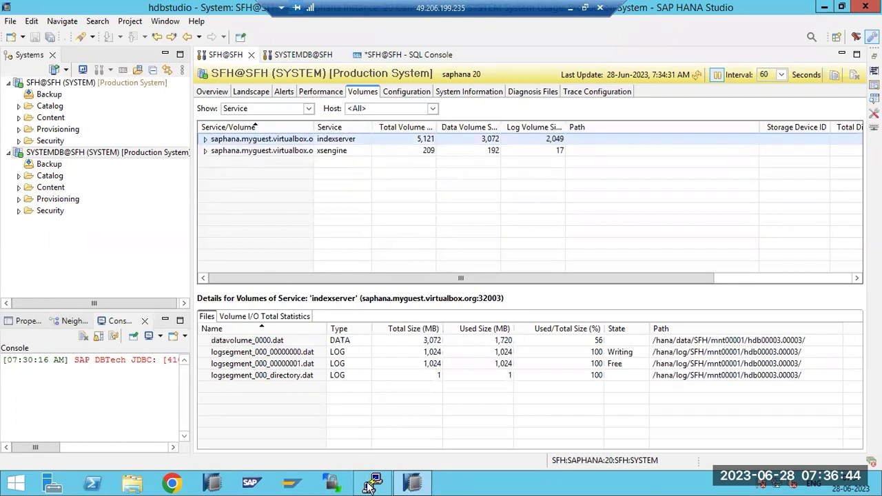
click(372, 484)
Check filesystem usage with df -h, highlighting the root filesystem's 230G free space
text(df -h)
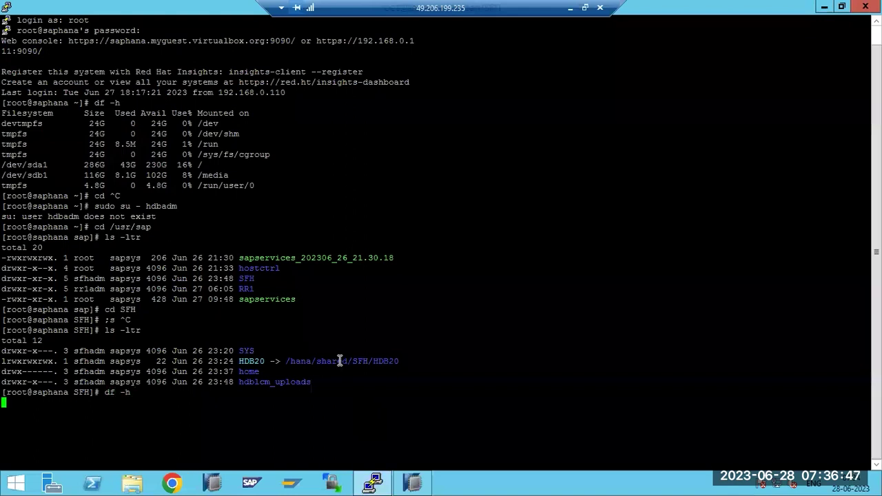
key(Return)
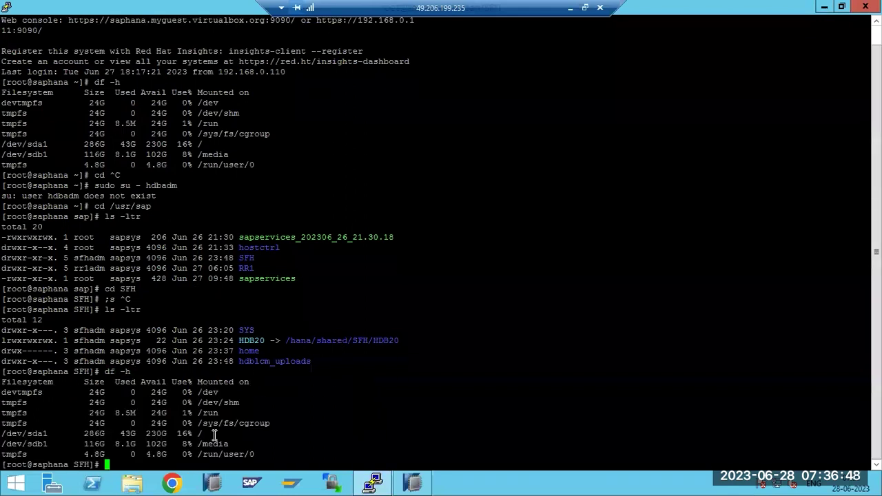
drag(198, 435, 204, 437)
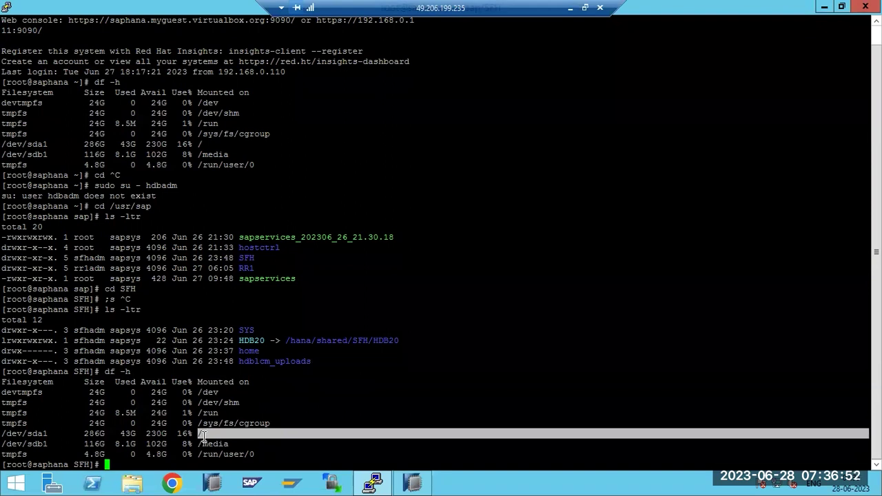
mouse_move(377, 485)
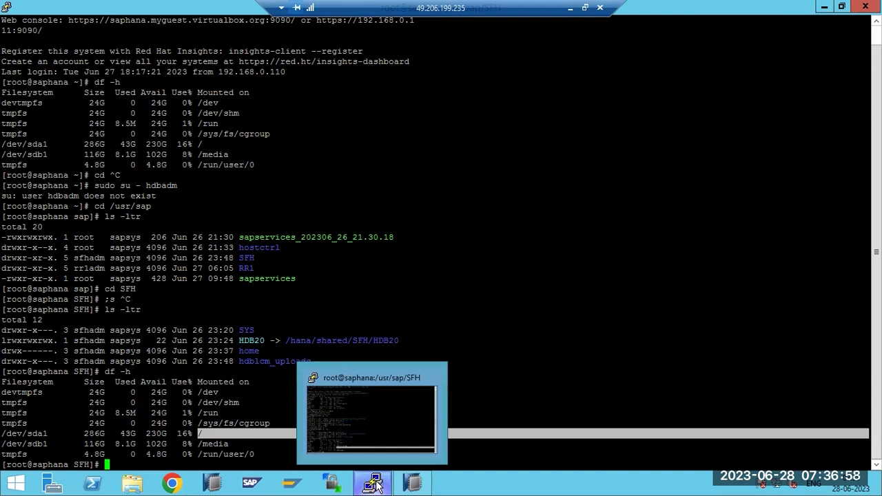
click(377, 485)
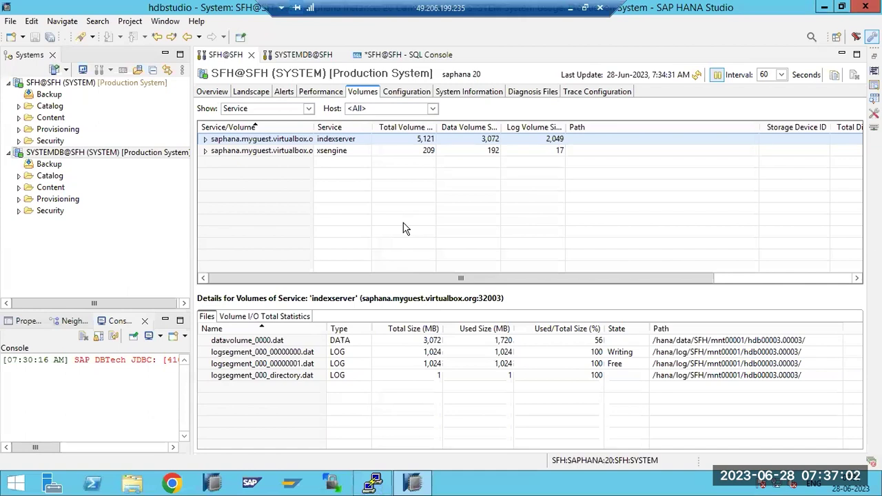
click(372, 484)
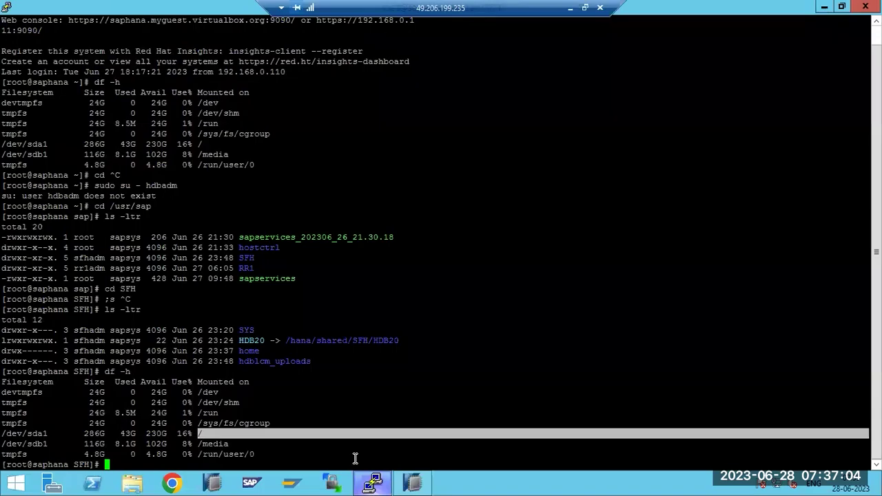
drag(147, 434, 208, 435)
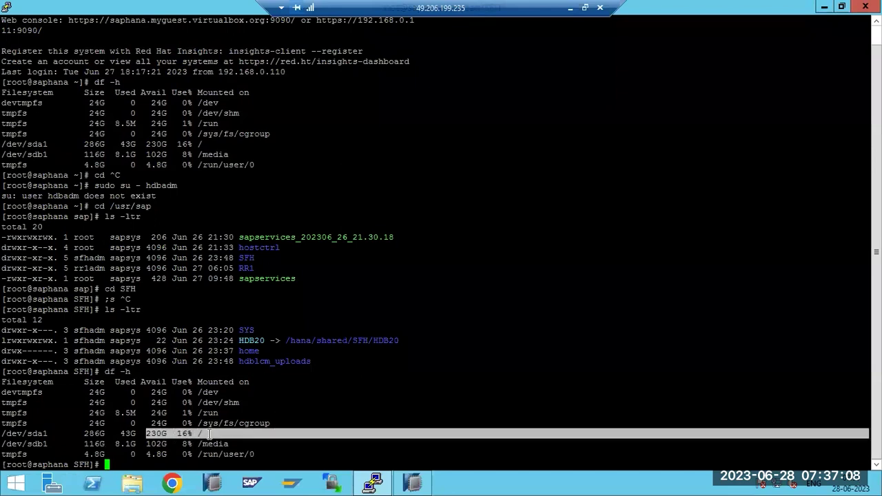
List /hana with ls -ltr, highlight the data and log folders, and return to HANA Studio
text(cd /hana)
key(Return)
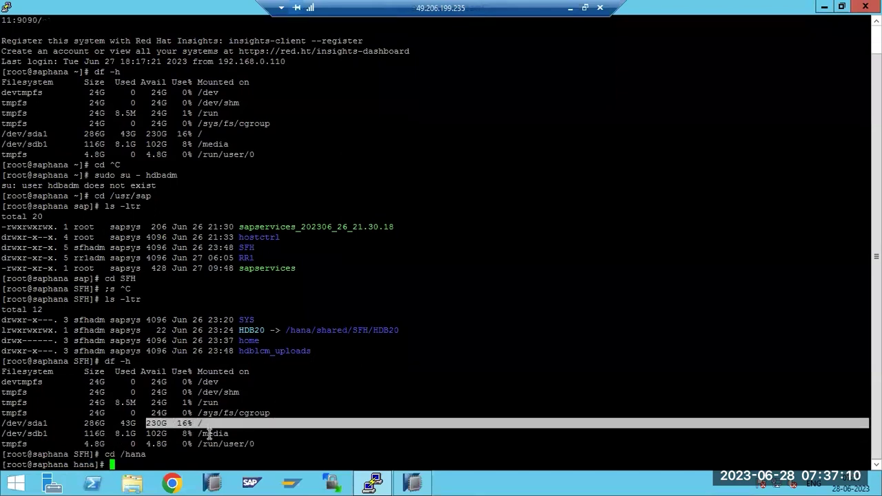
text(ls -ltr)
key(Return)
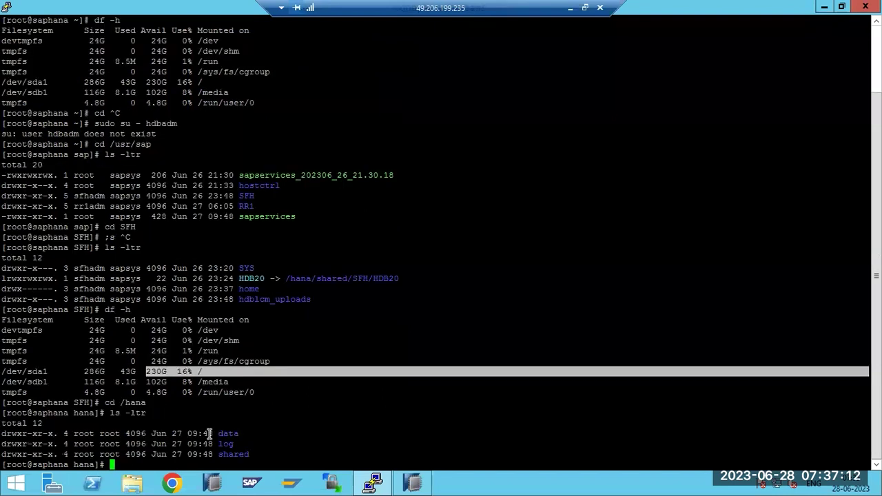
drag(204, 434, 233, 433)
double_click(229, 443)
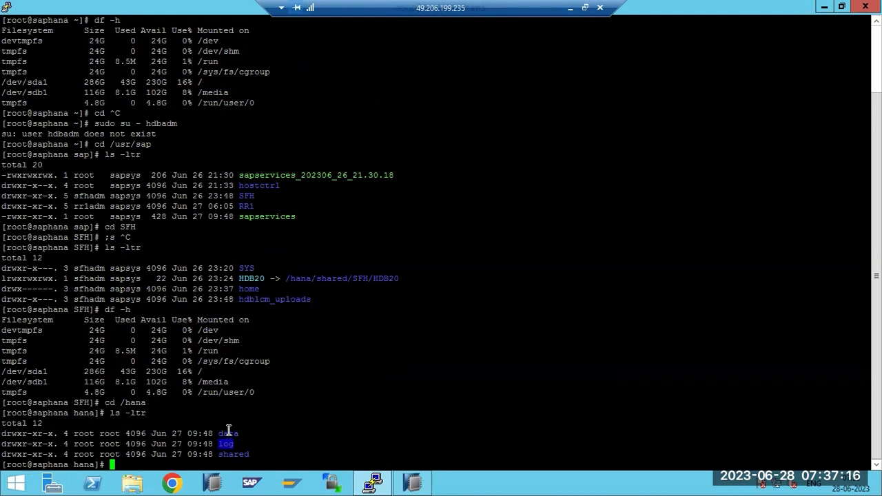
click(412, 483)
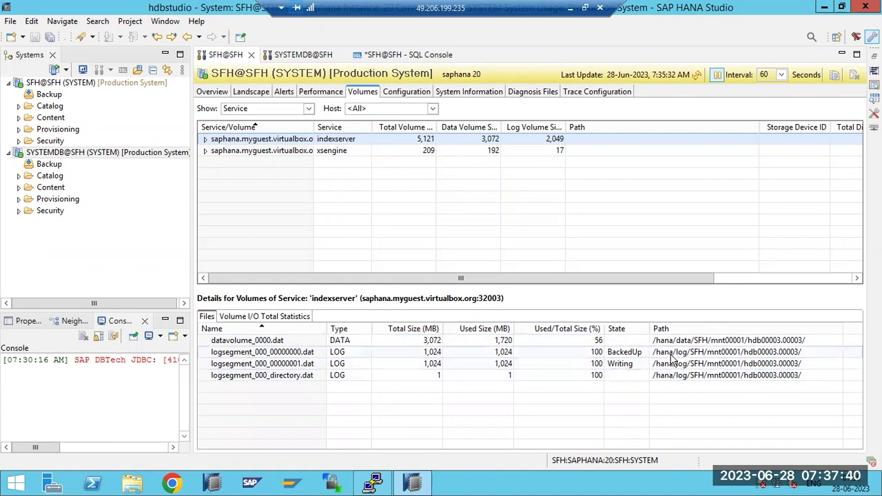
Sort volumes by Path, expand indexserver and xsengine, and glance at Volume I/O statistics
click(661, 328)
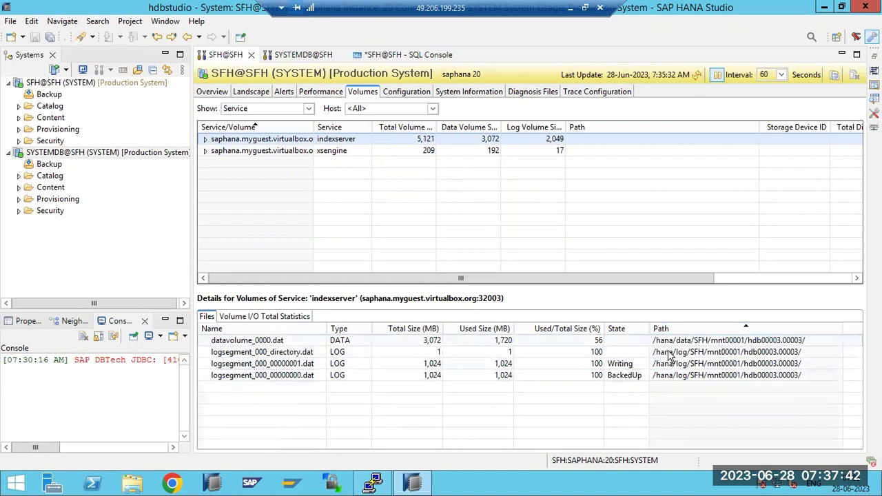
click(205, 150)
click(205, 139)
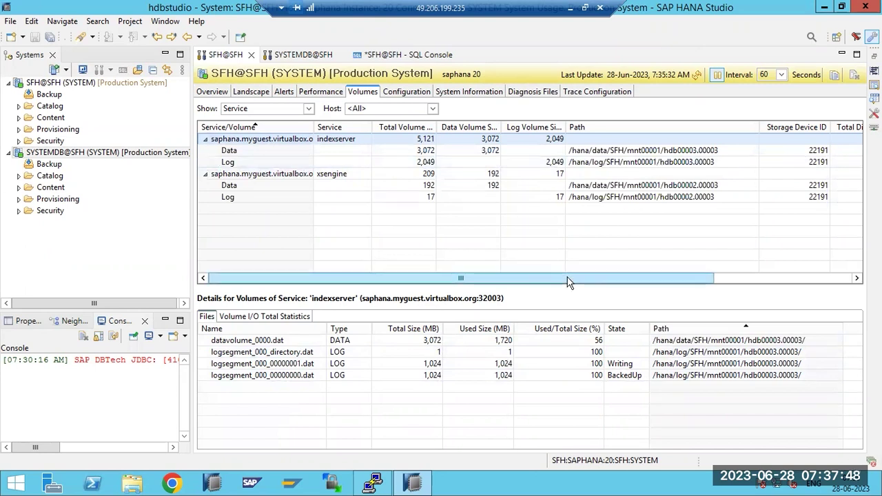
drag(569, 281, 706, 279)
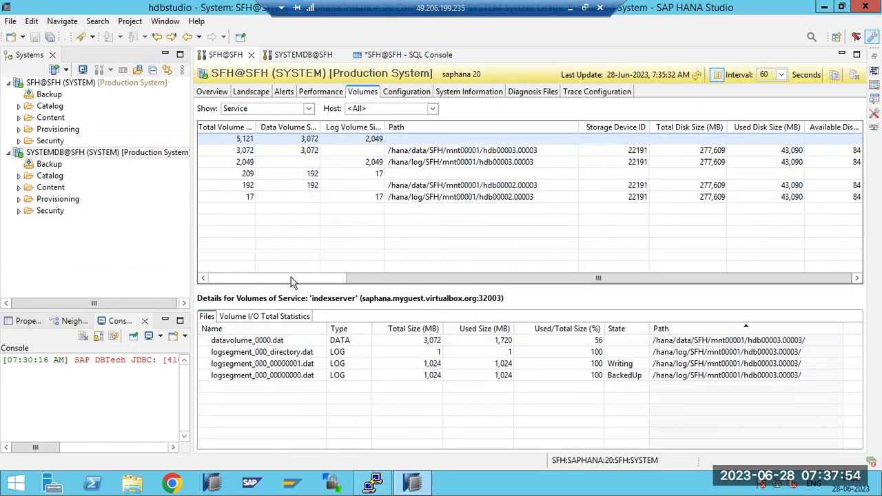
scroll(290, 279, left, 3)
scroll(319, 277, right, 3)
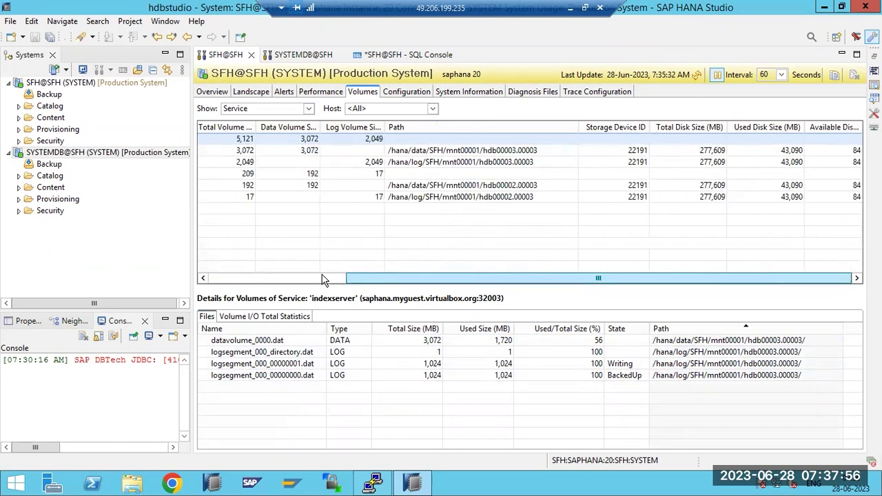
scroll(289, 279, left, 3)
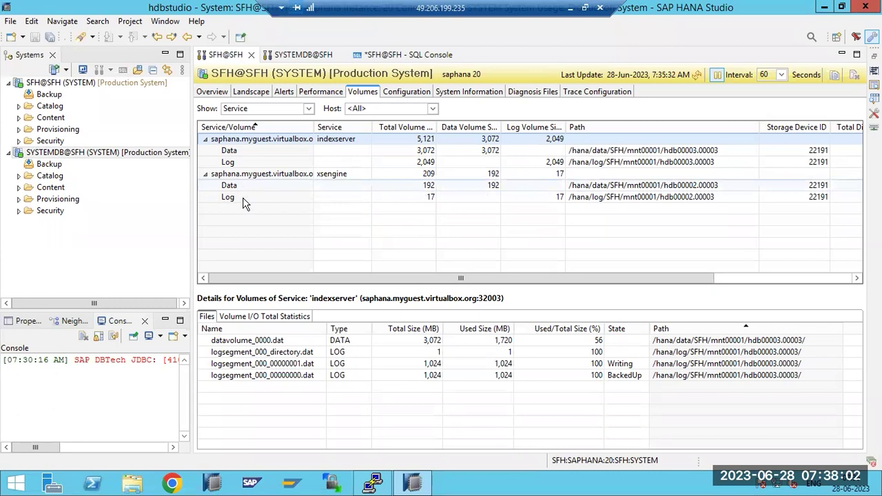
click(238, 316)
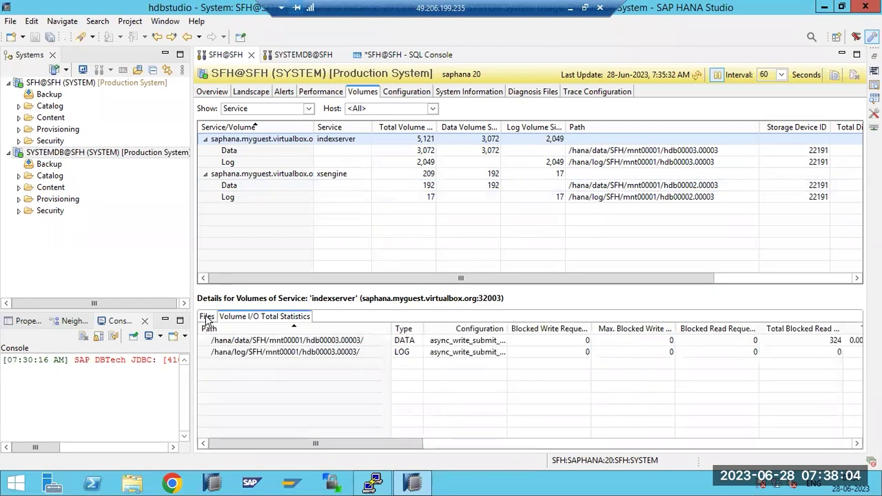
click(207, 317)
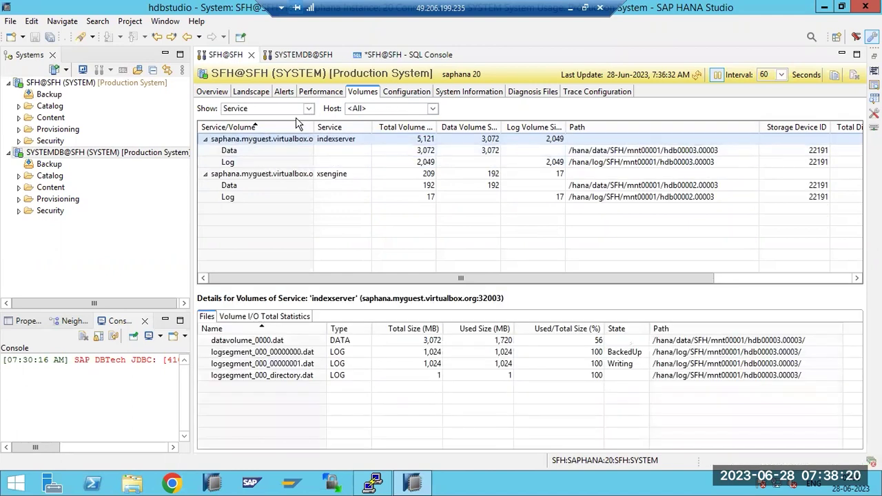
click(307, 108)
click(259, 130)
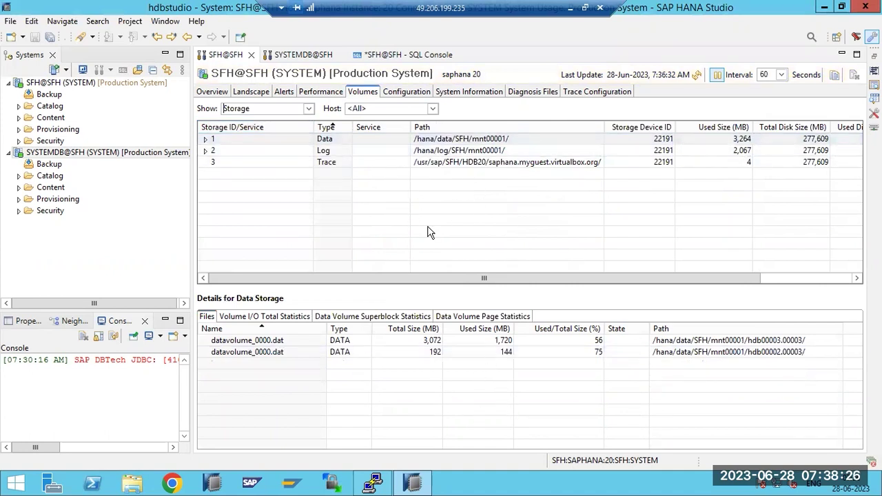
click(204, 139)
click(205, 173)
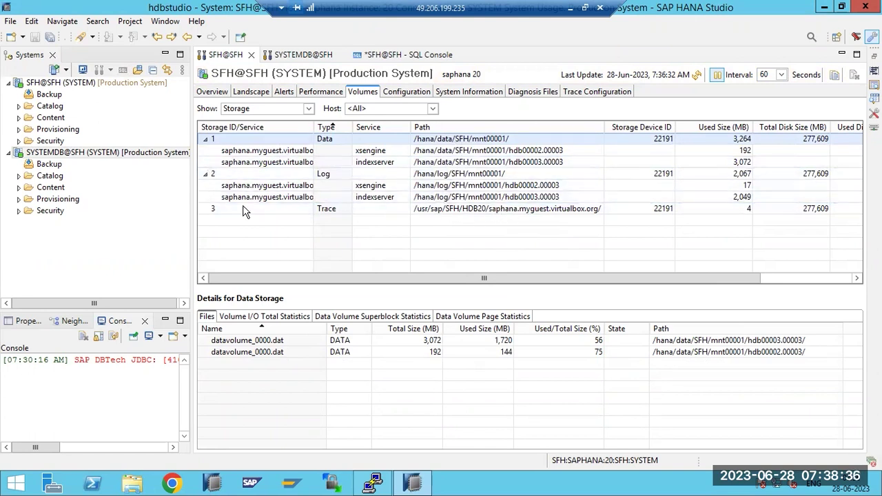
click(308, 110)
click(236, 128)
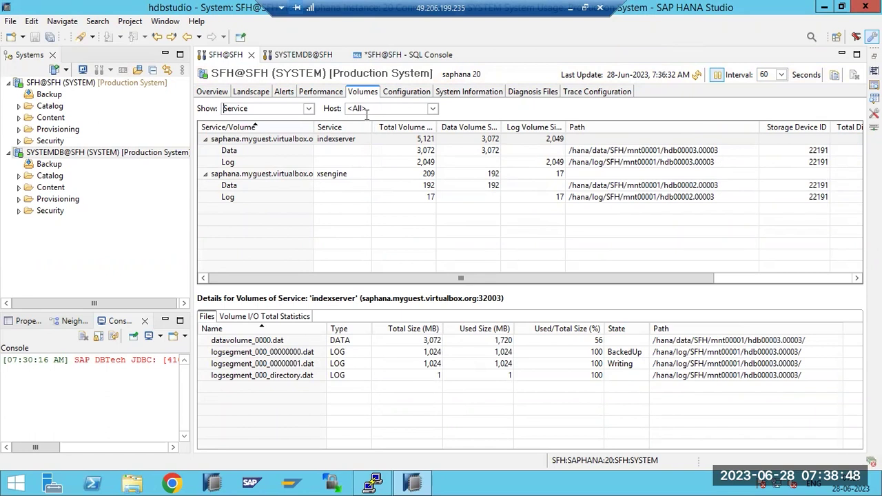
click(374, 484)
click(374, 483)
Browse the Configuration, Volumes and Performance tabs, refresh Volumes, and settle on the Alerts list
click(402, 95)
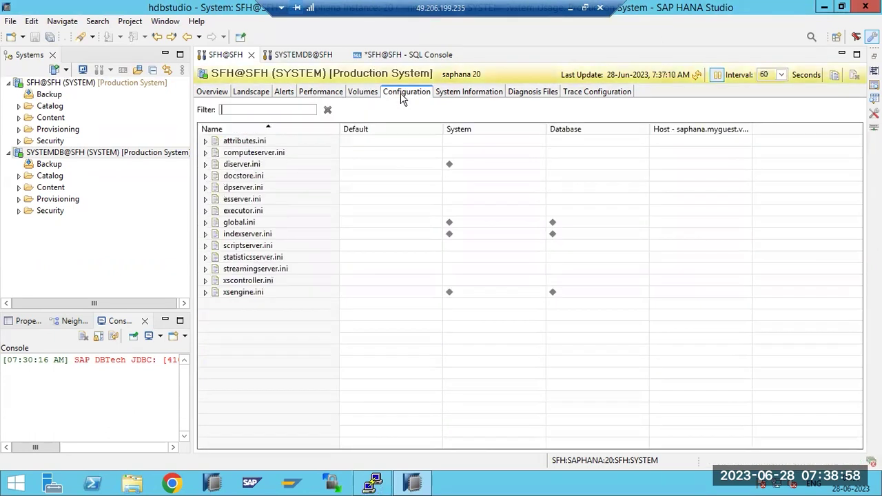
click(360, 99)
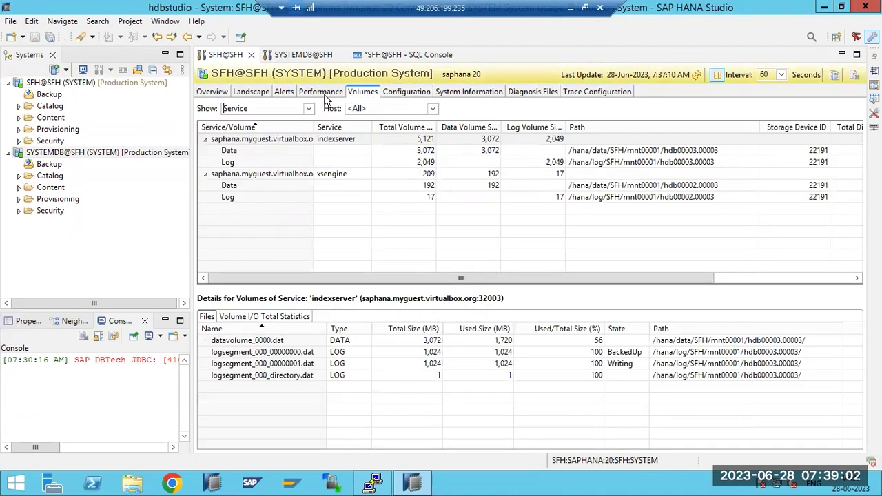
click(326, 96)
click(285, 96)
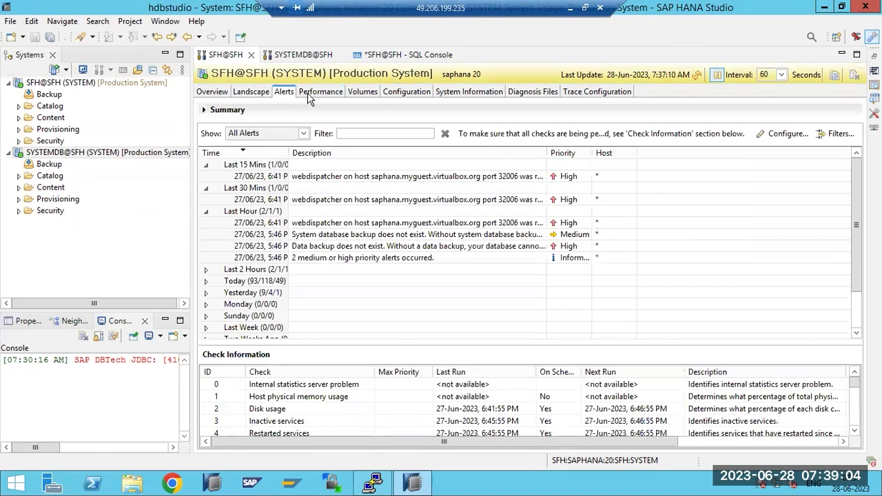
click(364, 98)
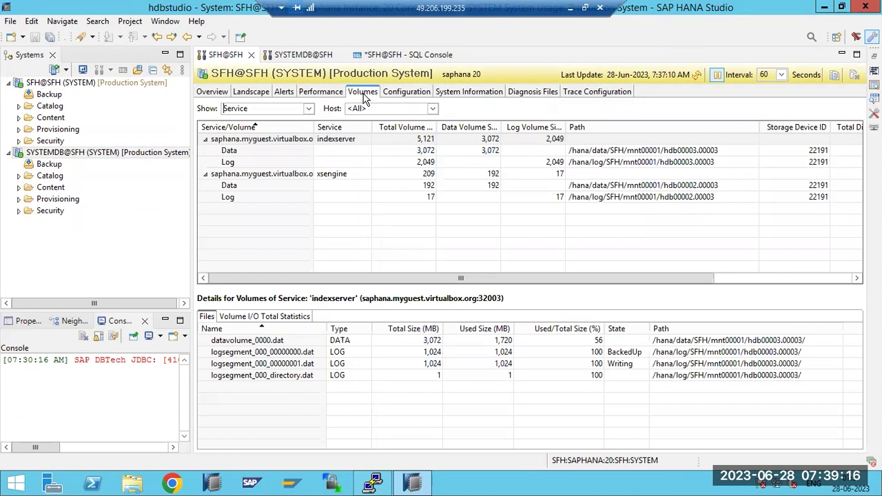
click(363, 95)
click(288, 95)
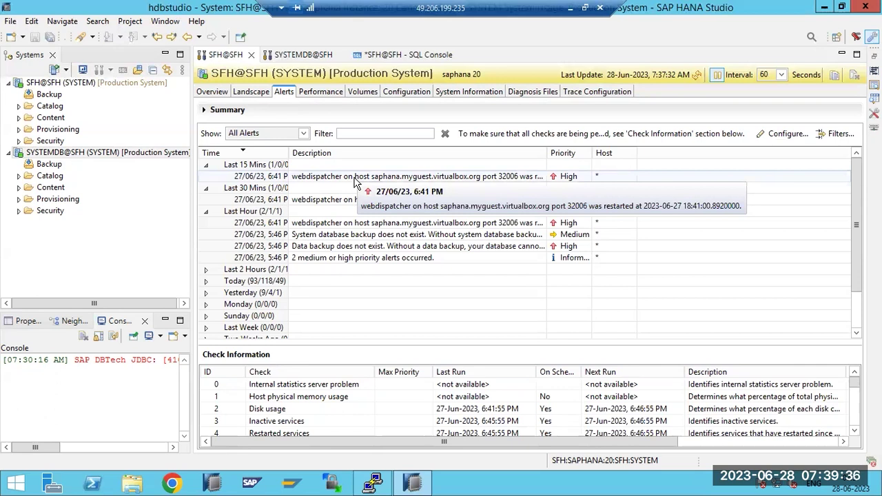
double_click(314, 235)
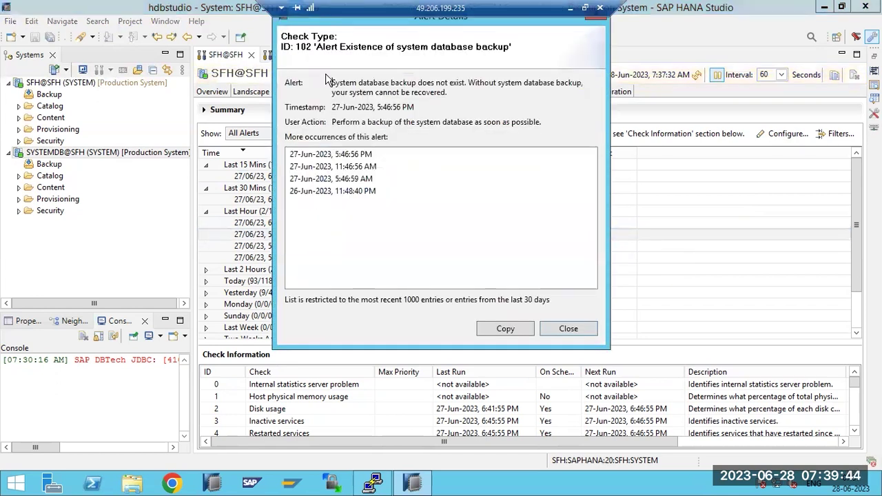
drag(308, 17, 302, 104)
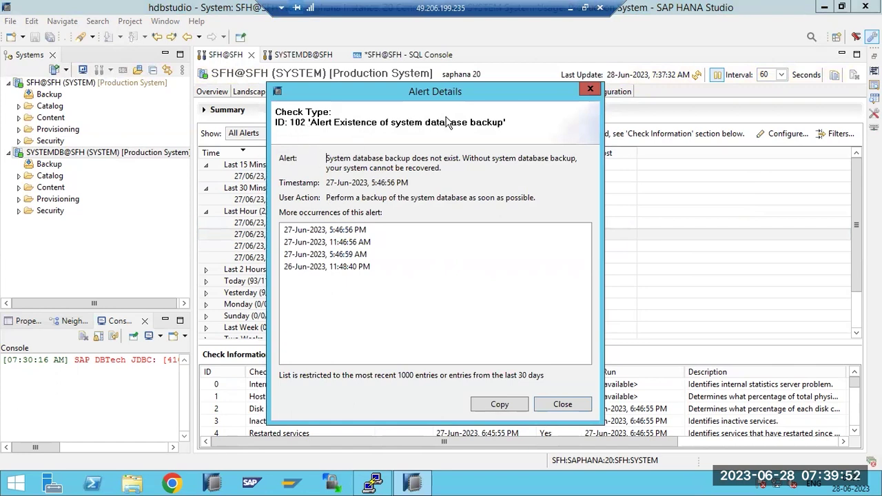
drag(337, 160, 493, 166)
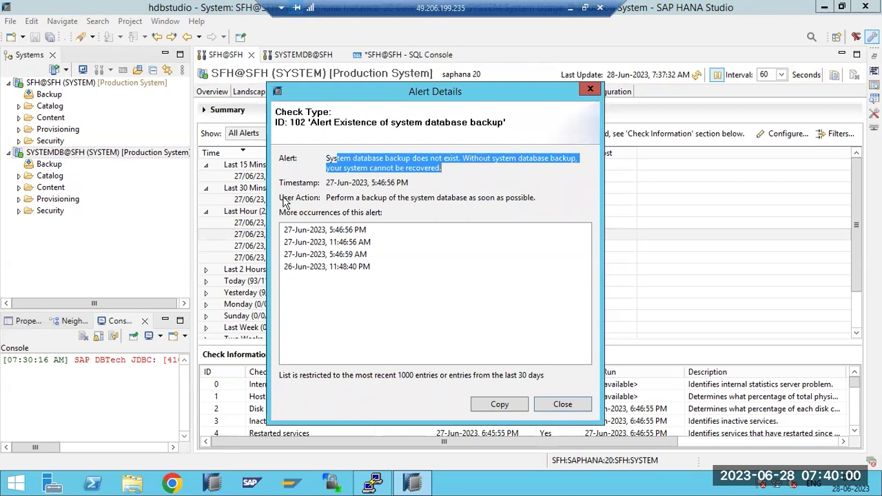
drag(328, 198, 545, 206)
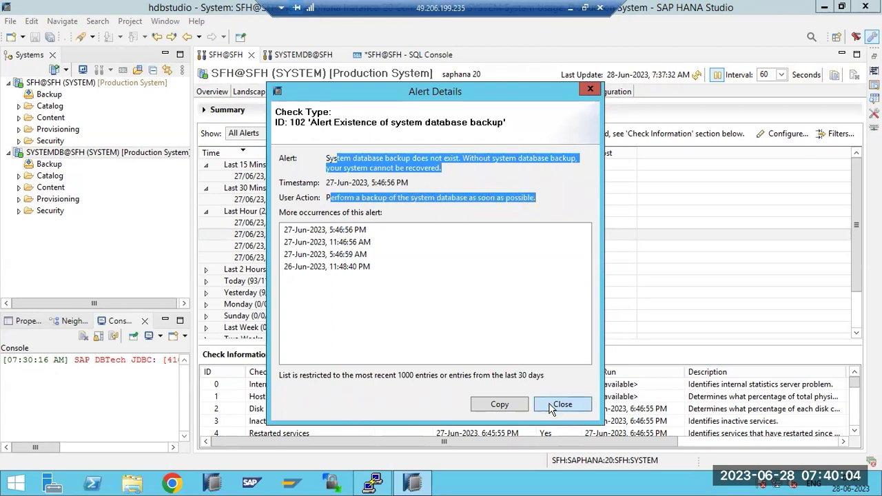
click(549, 405)
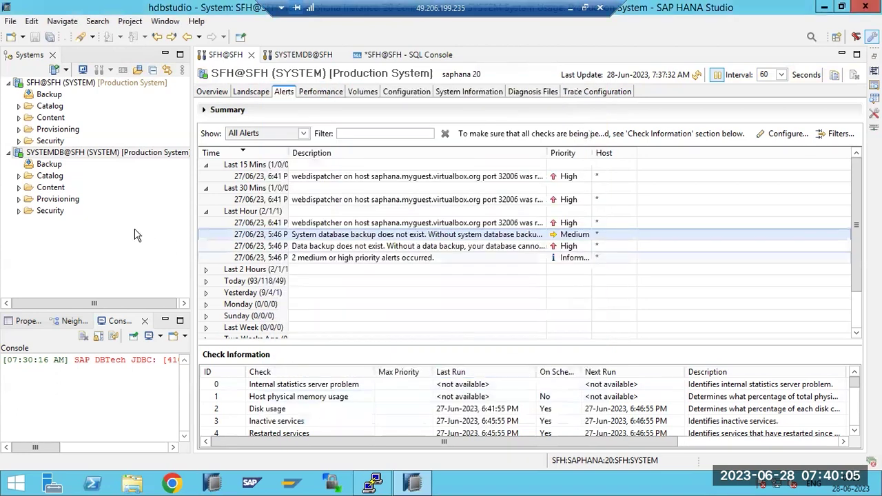
right_click(60, 154)
mouse_move(251, 192)
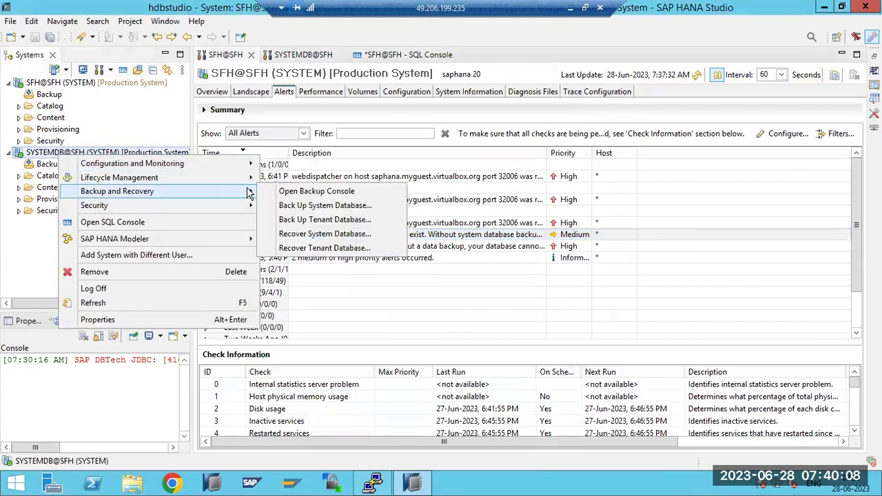
click(319, 206)
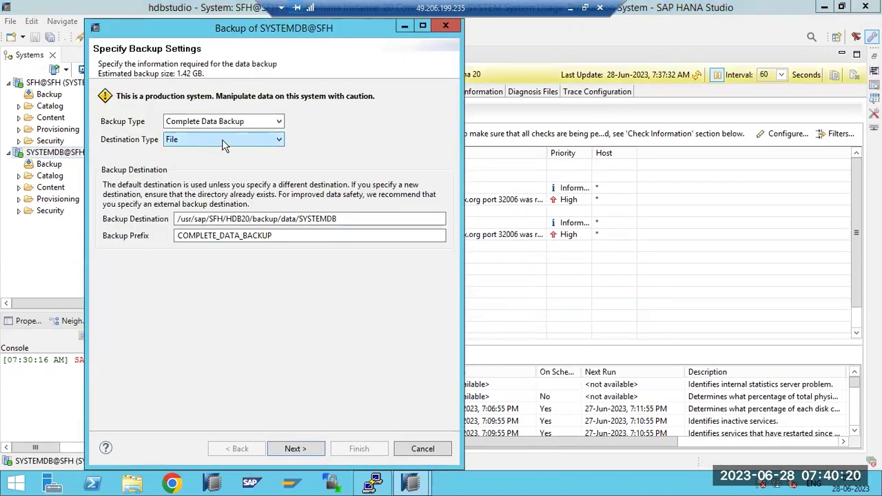
click(422, 449)
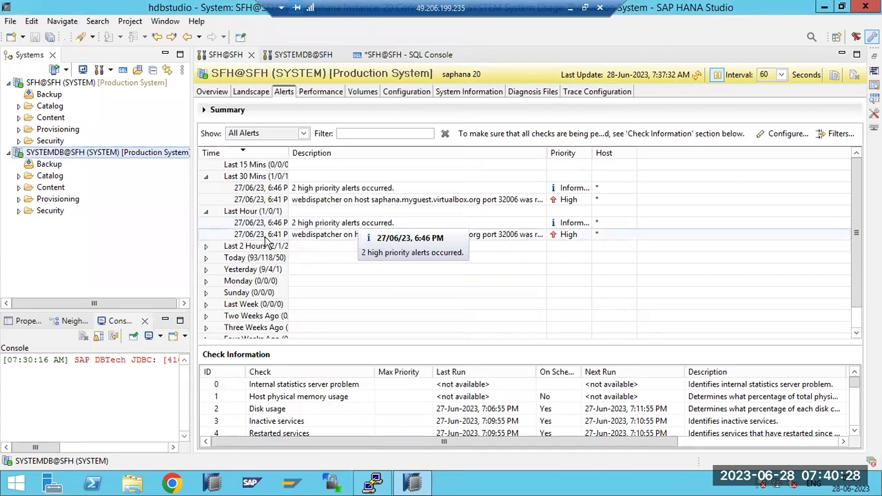
Review the webdispatcher restart alert's details, highlighting SAP Note 1909660, then close the dialog
double_click(308, 236)
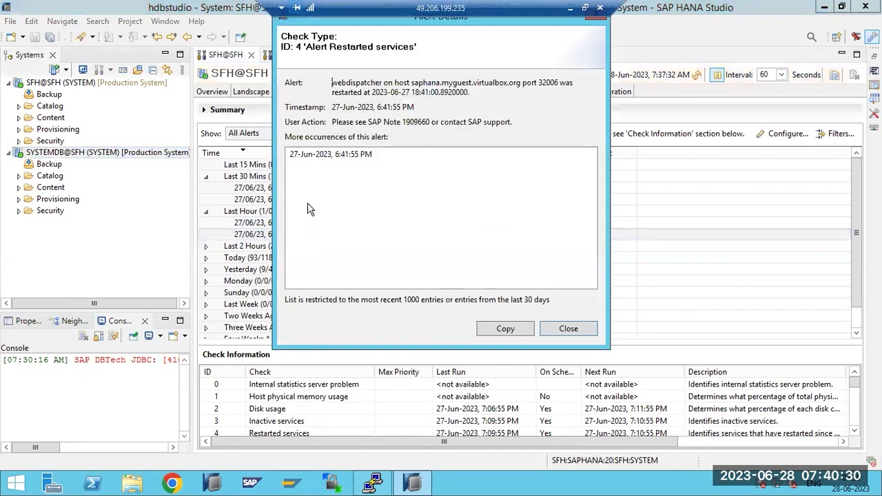
drag(336, 120, 507, 122)
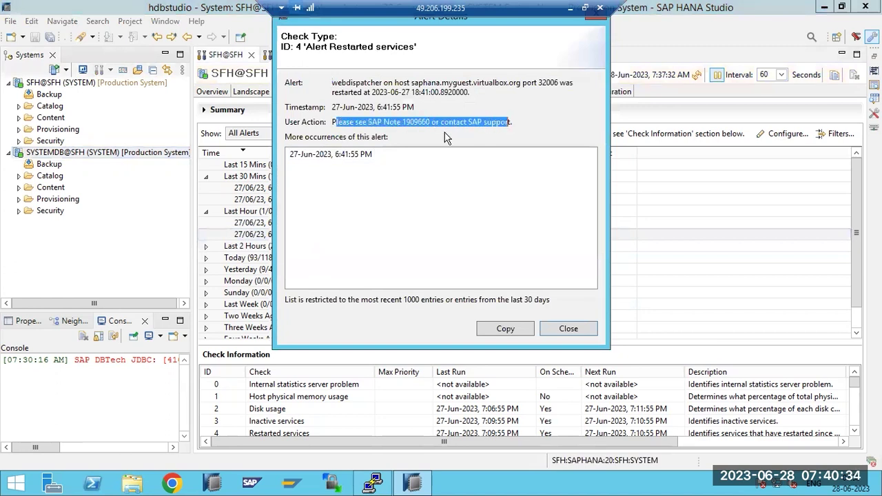
click(406, 120)
double_click(413, 121)
click(411, 120)
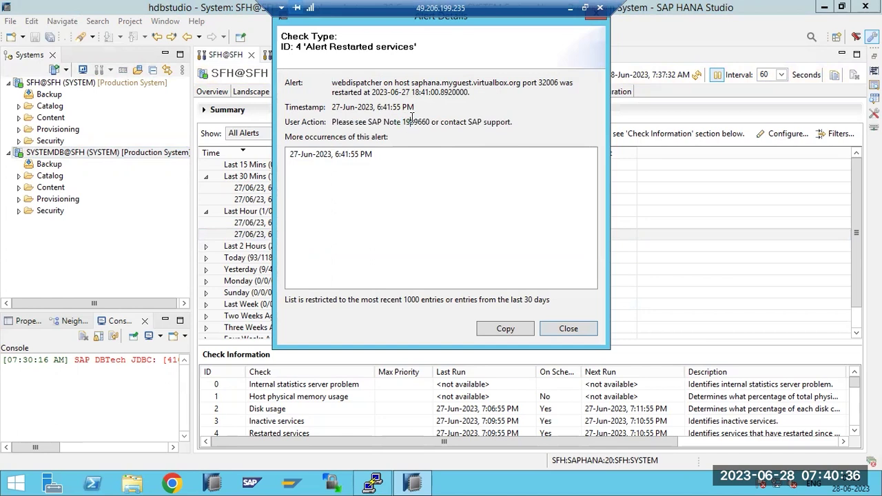
drag(449, 121, 506, 121)
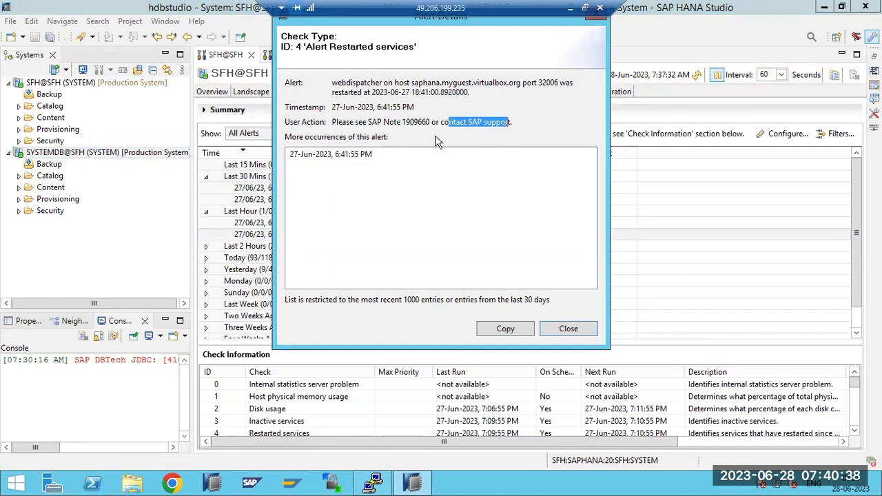
click(569, 328)
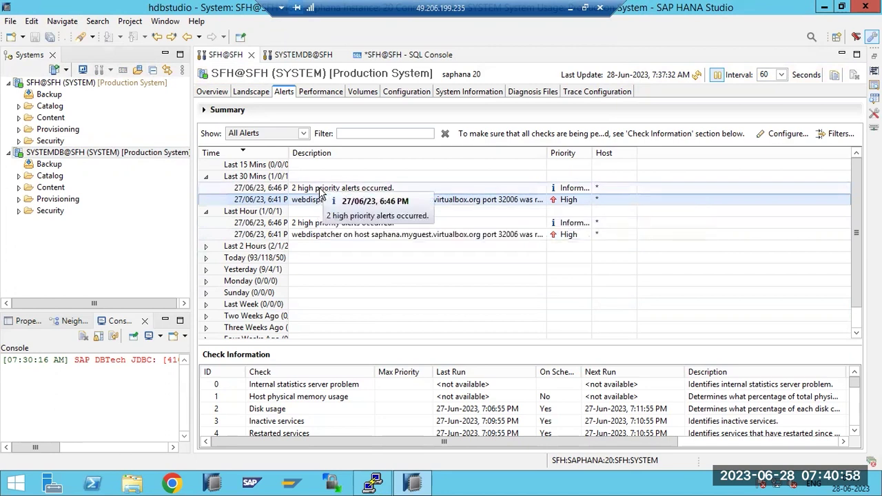
Follow Overview's CPU Usage link to Landscape Services and select the indexserver row
click(213, 94)
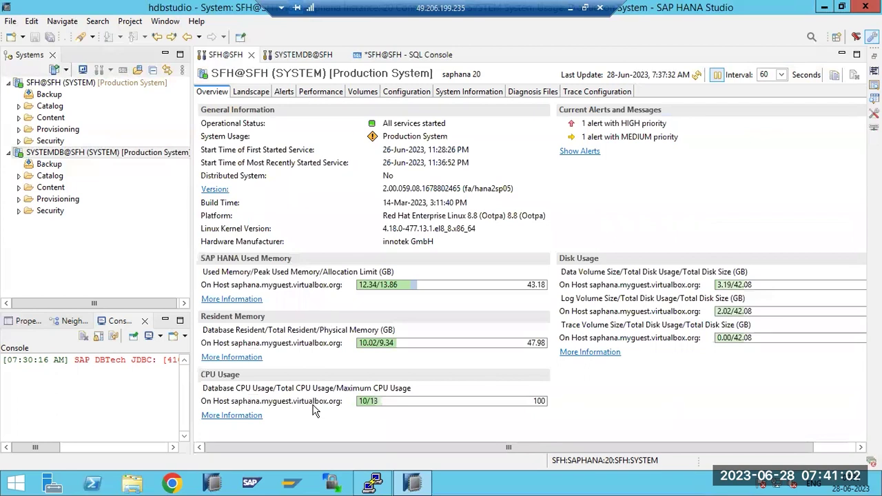
mouse_move(520, 407)
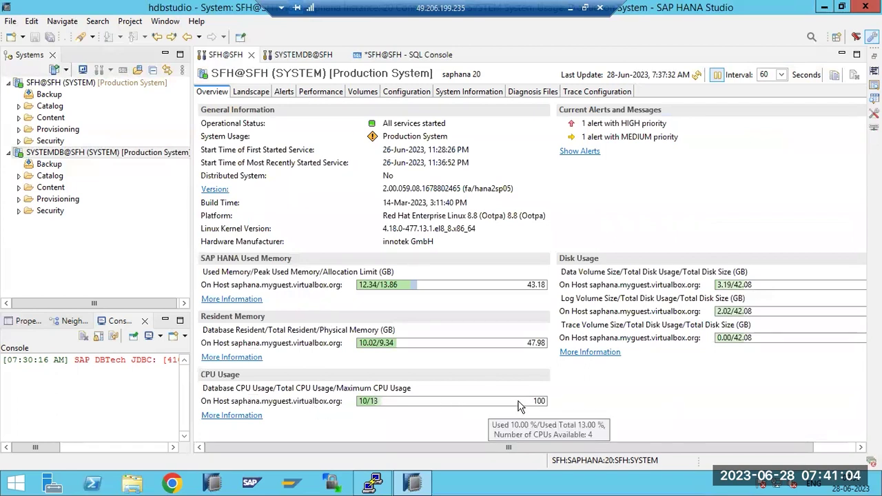
click(232, 415)
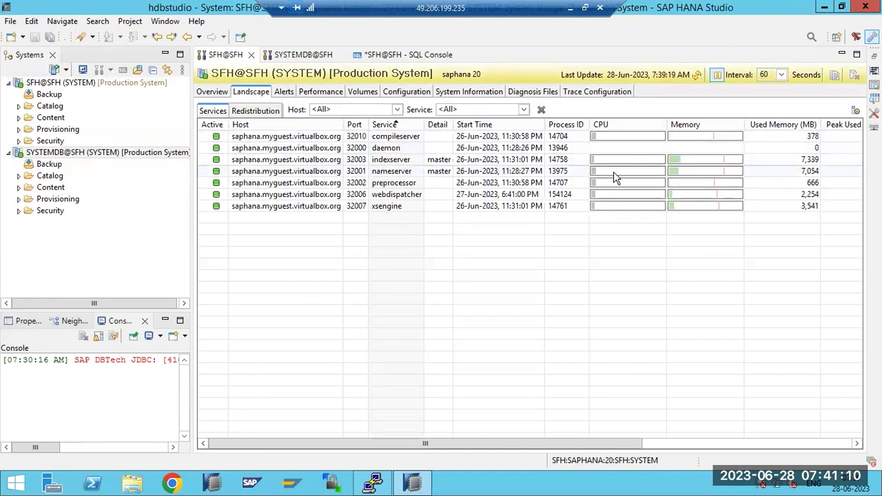
mouse_move(613, 175)
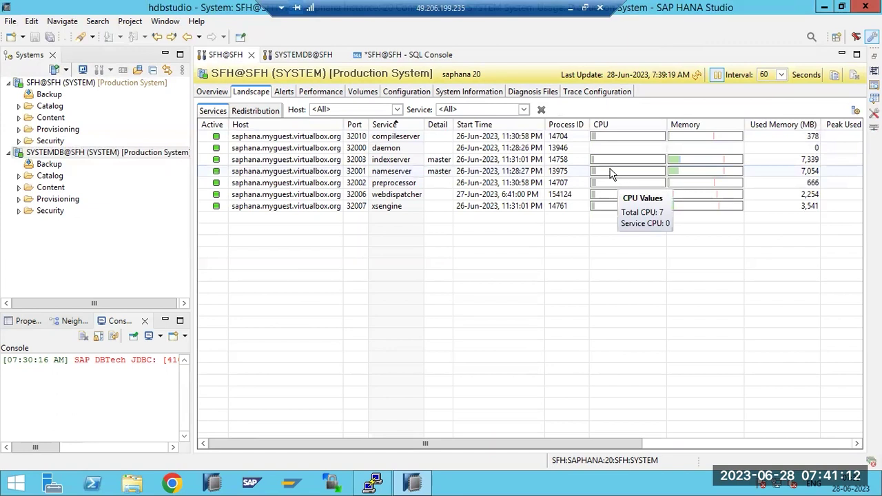
click(379, 163)
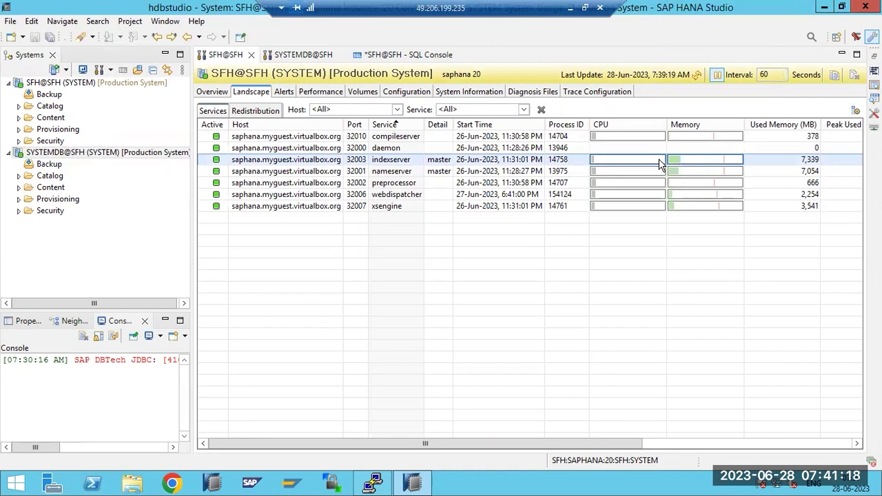
Run top in PuTTY, highlight the hdbindexserver process, then return to HANA Studio
click(372, 485)
text(top)
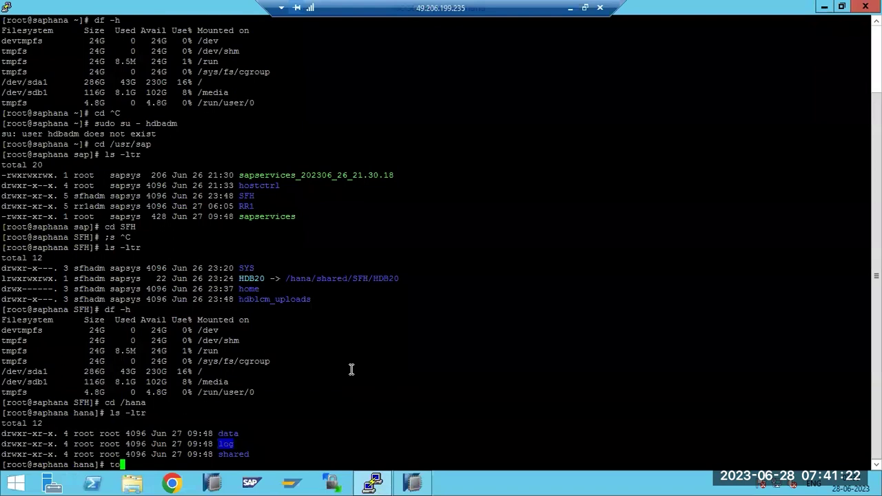
key(Return)
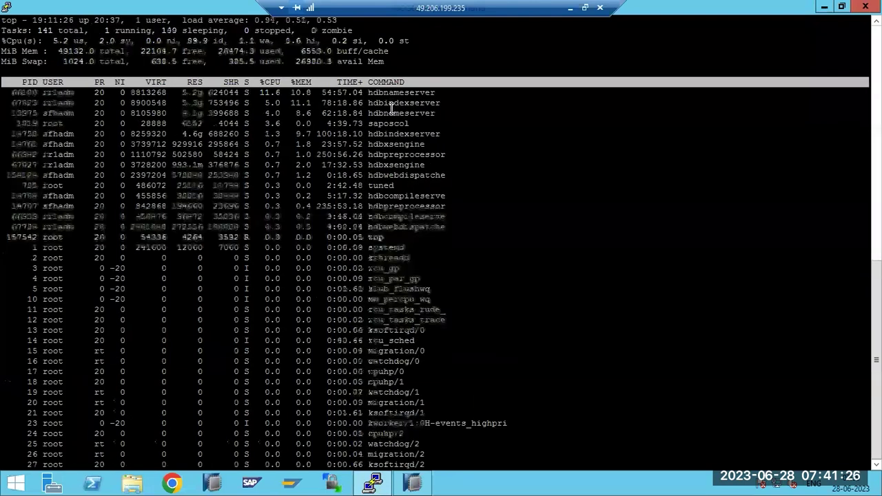
double_click(390, 102)
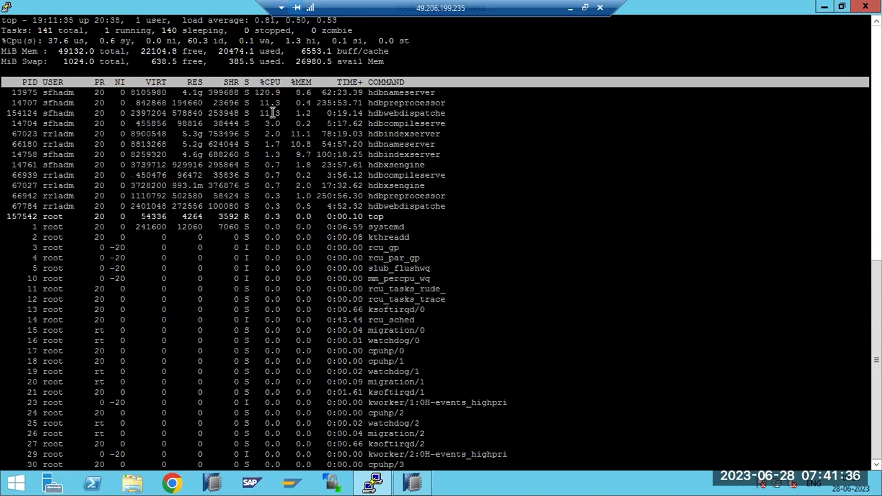
click(412, 482)
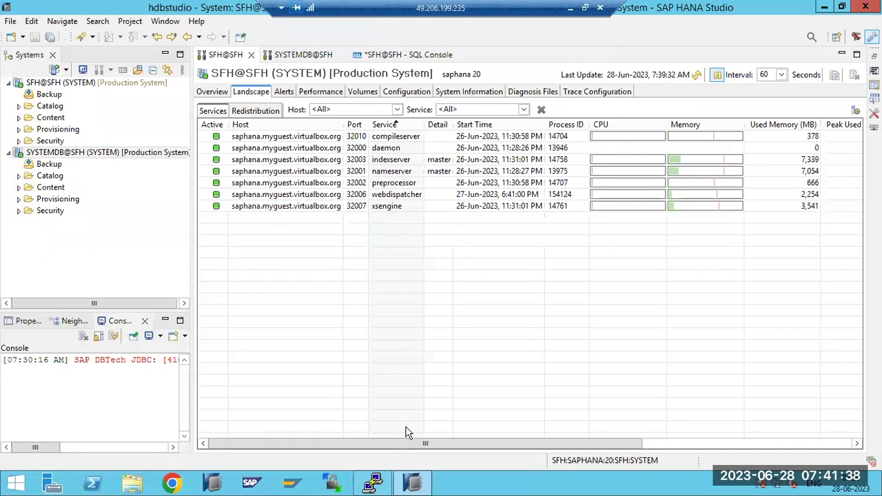
Review Performance Threads, Sessions and the empty Blocked Transactions list, then go back to Alerts
click(327, 99)
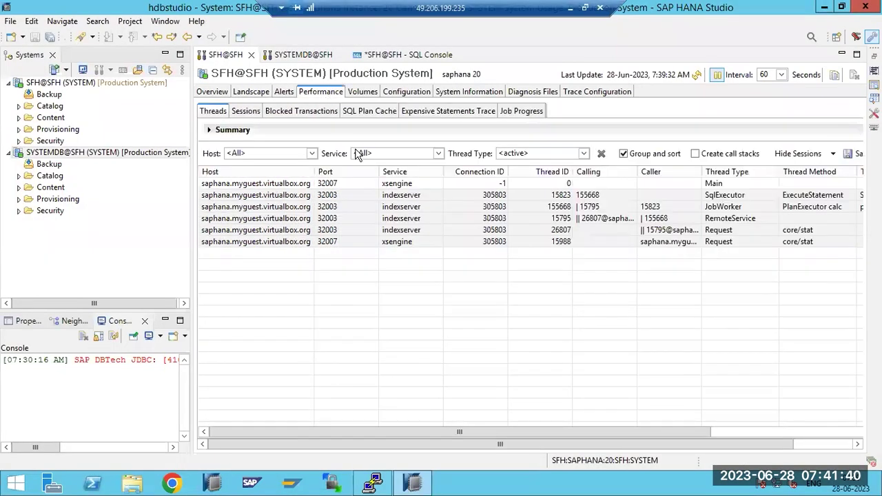
click(248, 112)
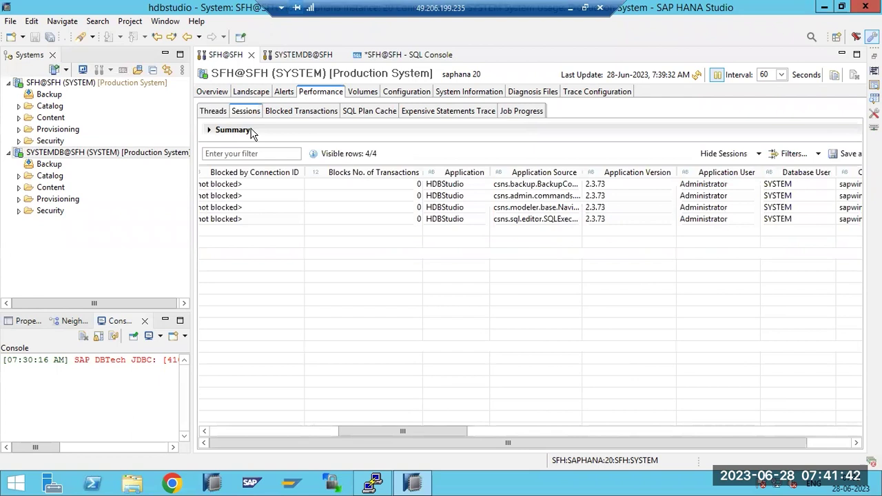
drag(361, 431, 199, 430)
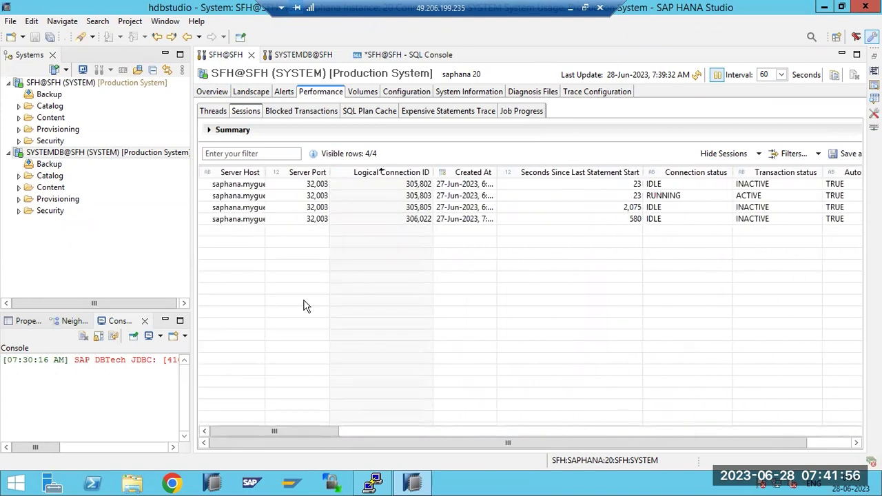
click(214, 113)
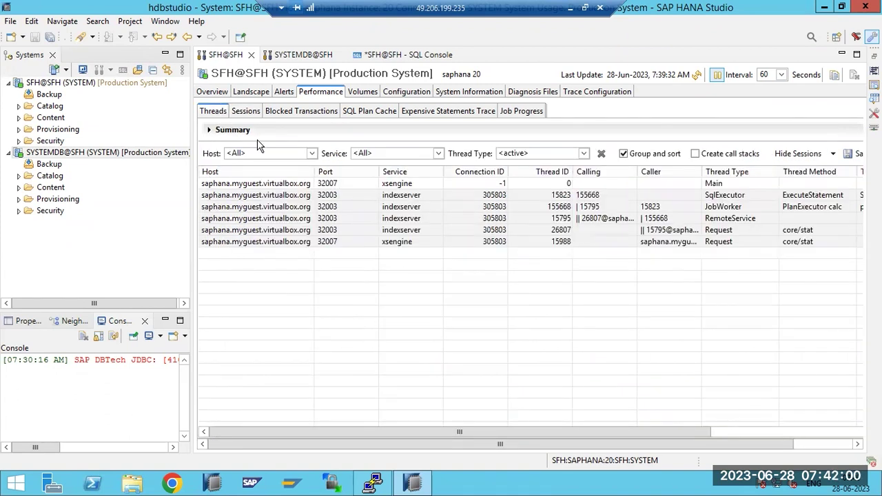
click(247, 112)
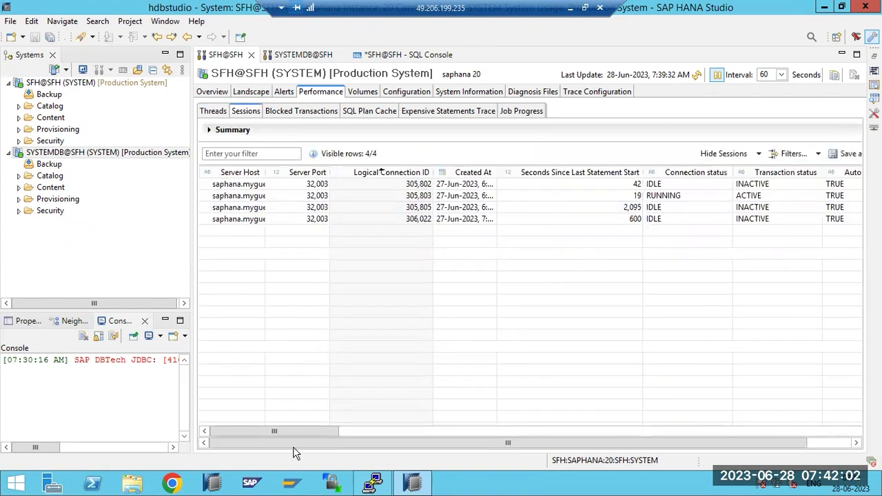
drag(289, 434, 203, 411)
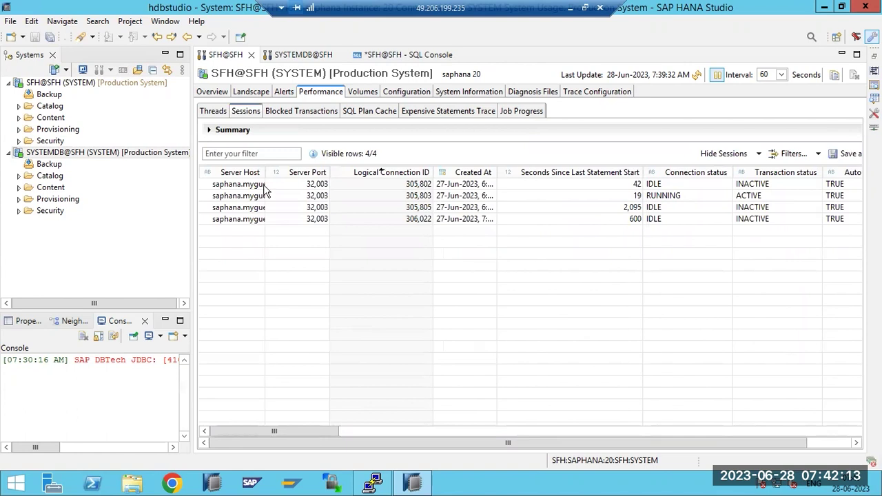
click(286, 112)
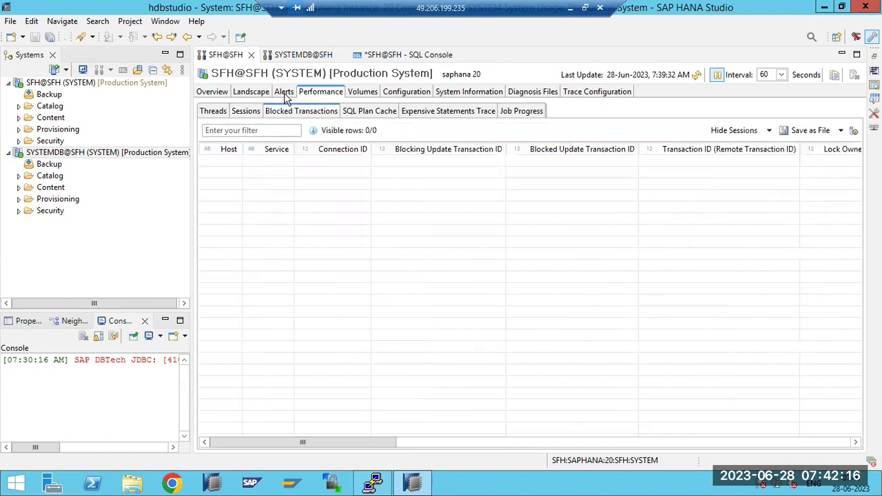
click(284, 93)
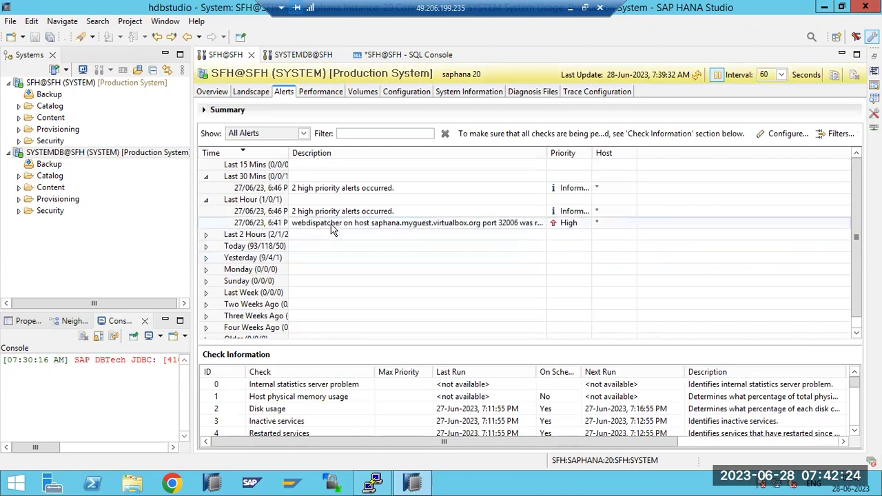
double_click(322, 213)
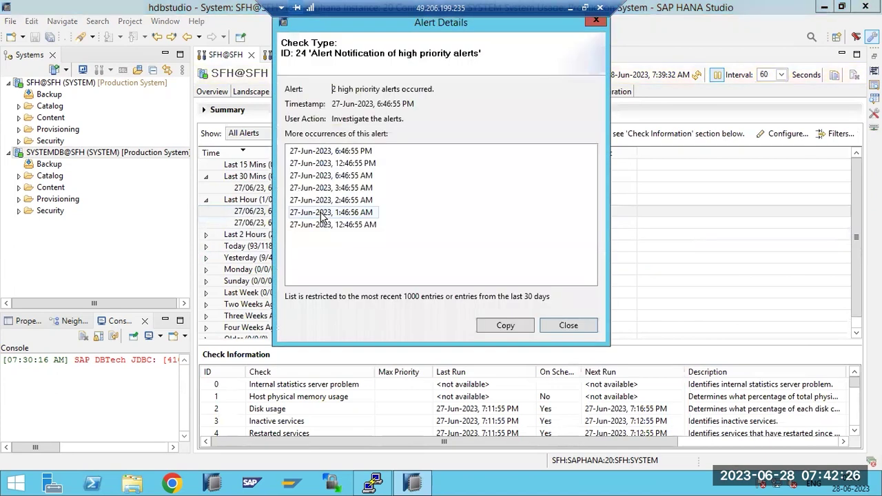
click(576, 328)
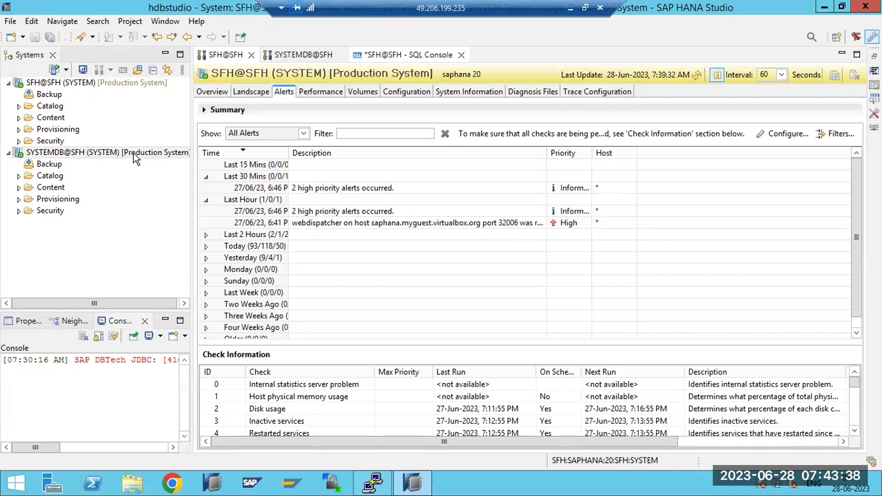
click(376, 484)
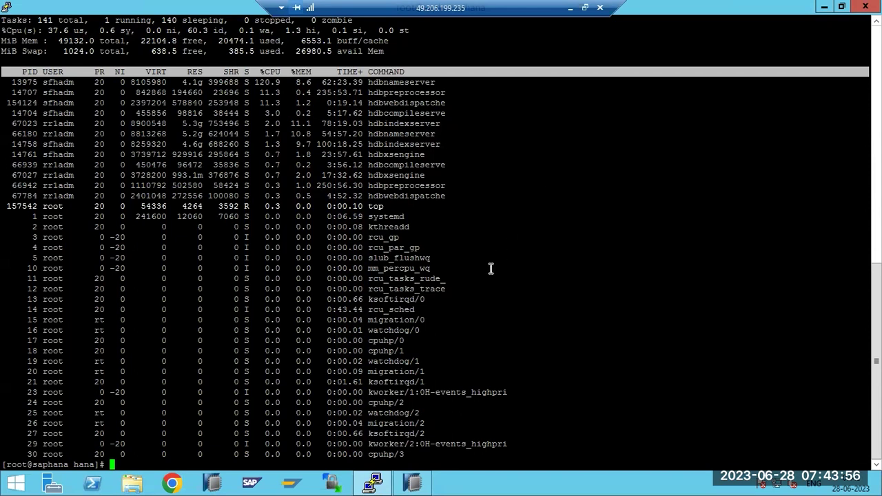
click(386, 484)
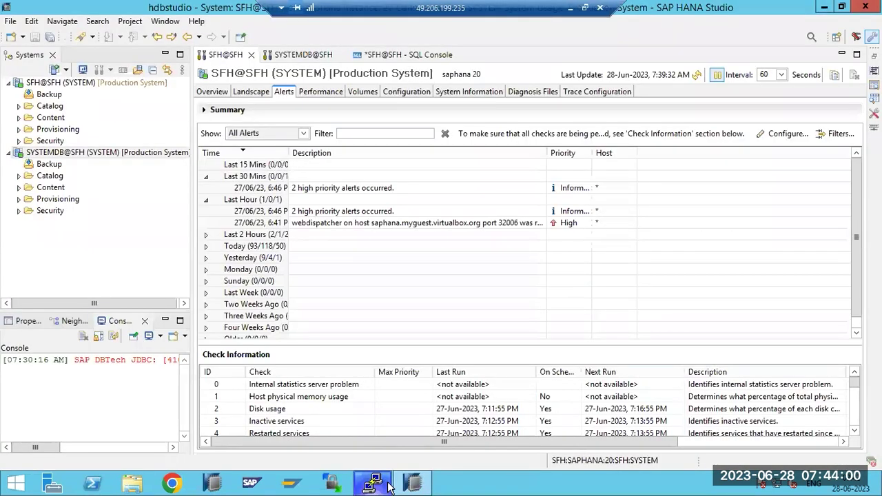
Cycle Overview, Landscape and Alerts, select the 2 high-priority alerts entry, then minimize the remote desktop
click(206, 93)
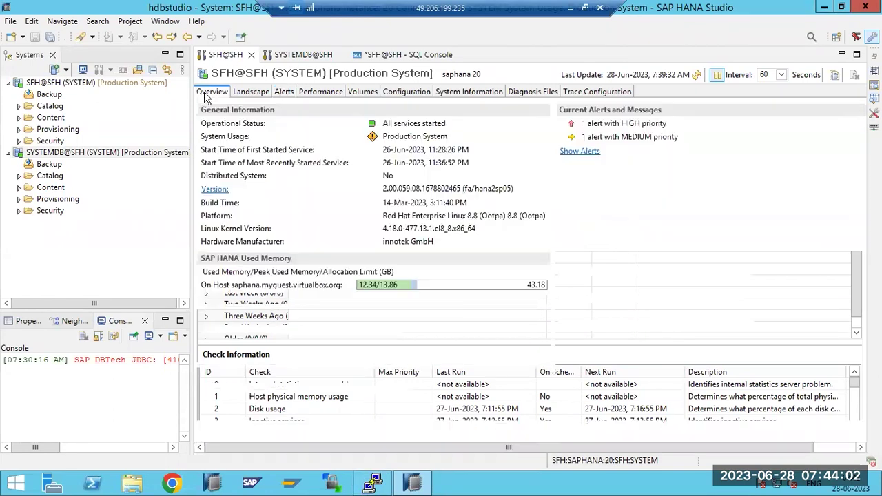
click(252, 93)
click(284, 93)
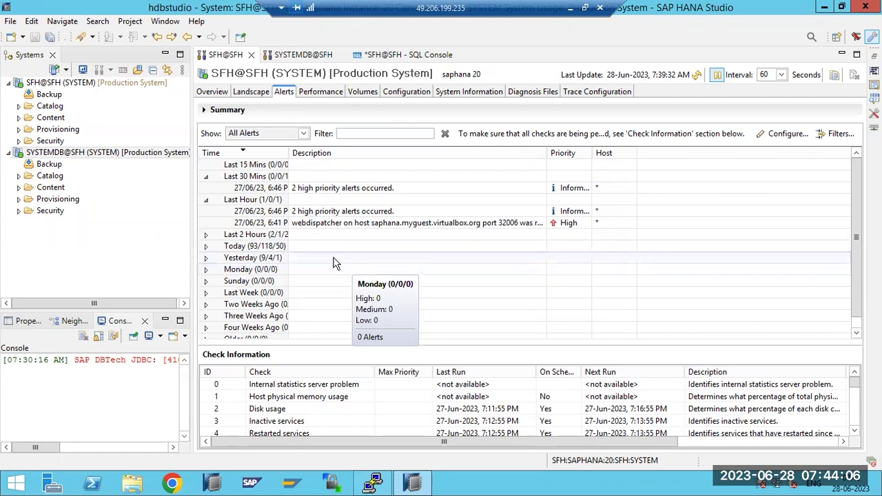
click(301, 212)
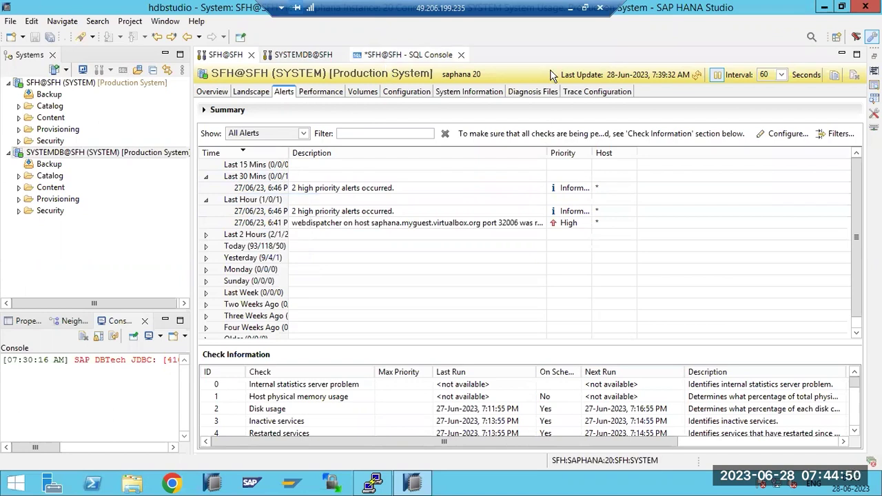
click(570, 7)
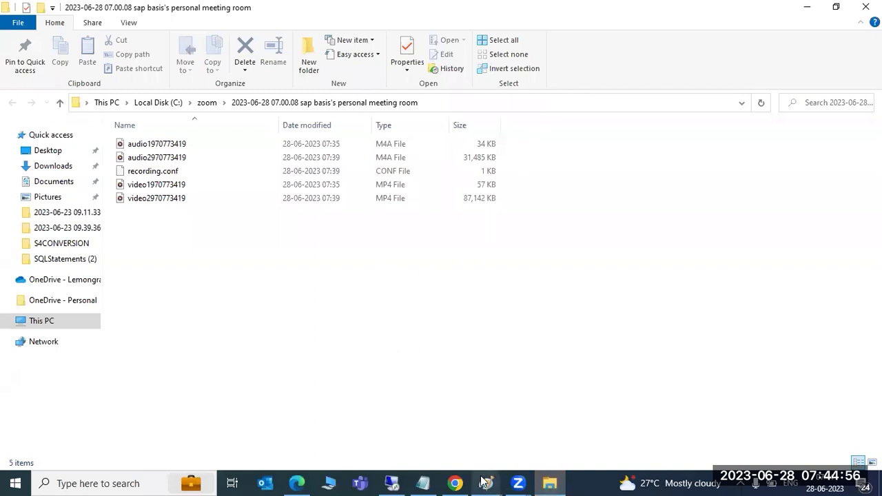
Draw a central rectangle and seven surrounding boxes on a blank Paint canvas
mouse_move(484, 481)
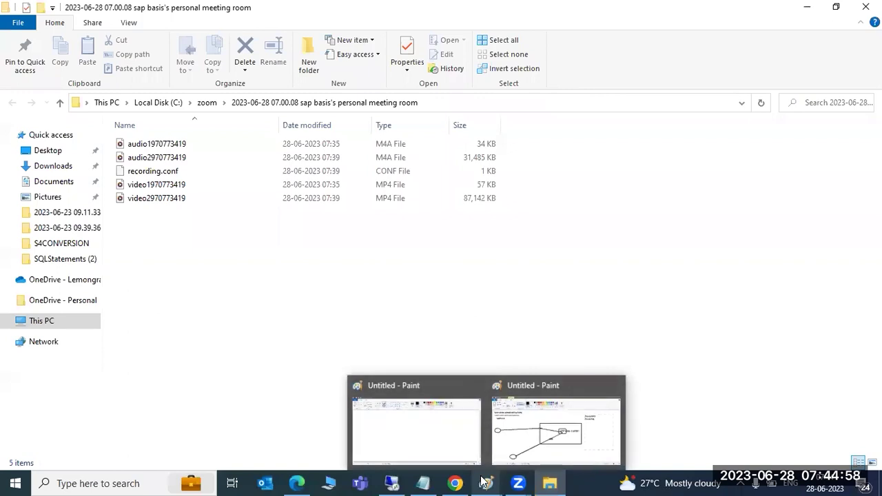
click(416, 422)
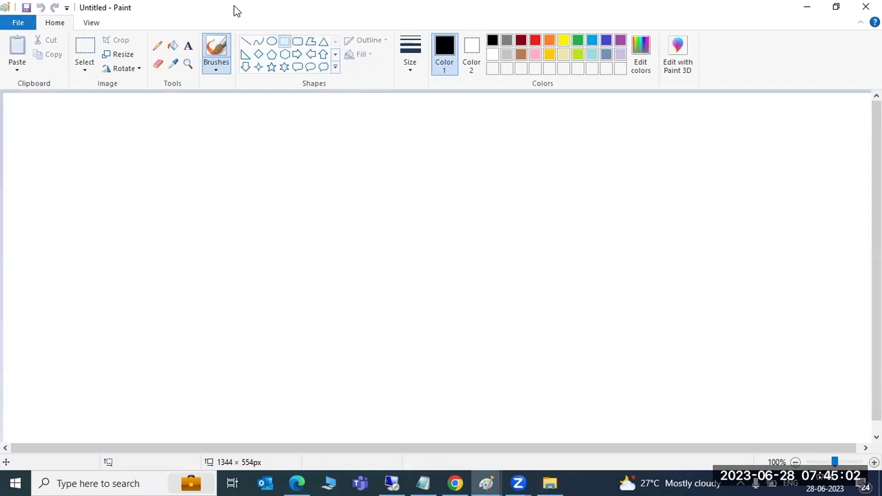
click(284, 41)
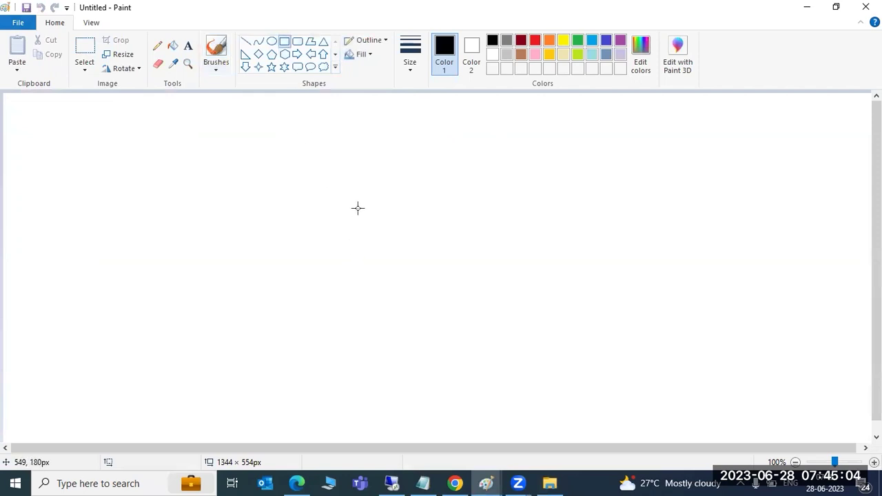
drag(365, 174, 471, 235)
click(384, 254)
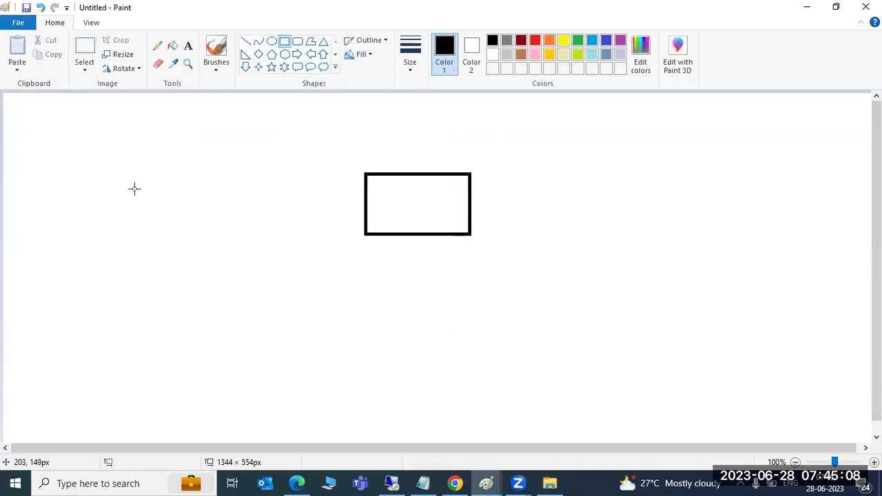
drag(107, 159, 164, 201)
mouse_move(101, 256)
mouse_down()
mouse_move(114, 273)
mouse_move(170, 303)
mouse_up()
mouse_move(190, 348)
mouse_down()
mouse_move(233, 392)
mouse_move(260, 399)
mouse_up()
drag(382, 357, 489, 398)
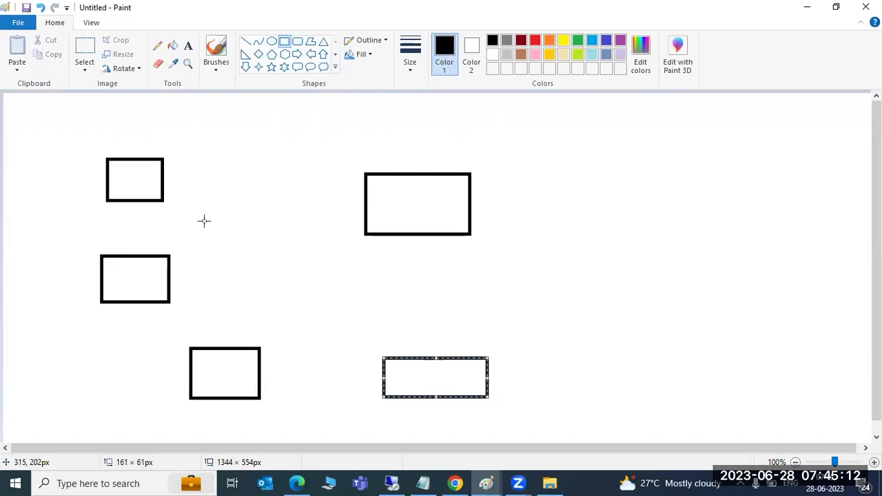
drag(615, 268, 646, 295)
drag(659, 151, 677, 176)
drag(581, 125, 588, 142)
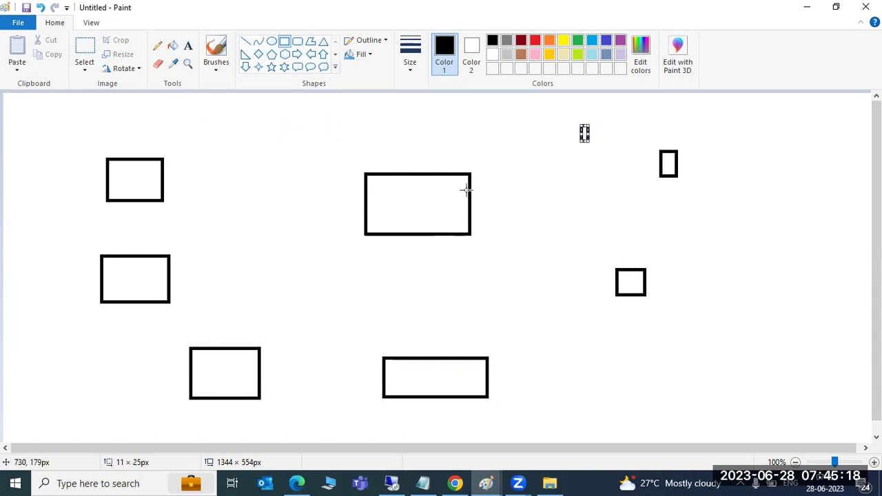
Connect the middle rectangle to each outer box with lines, then close Paint without saving
click(245, 41)
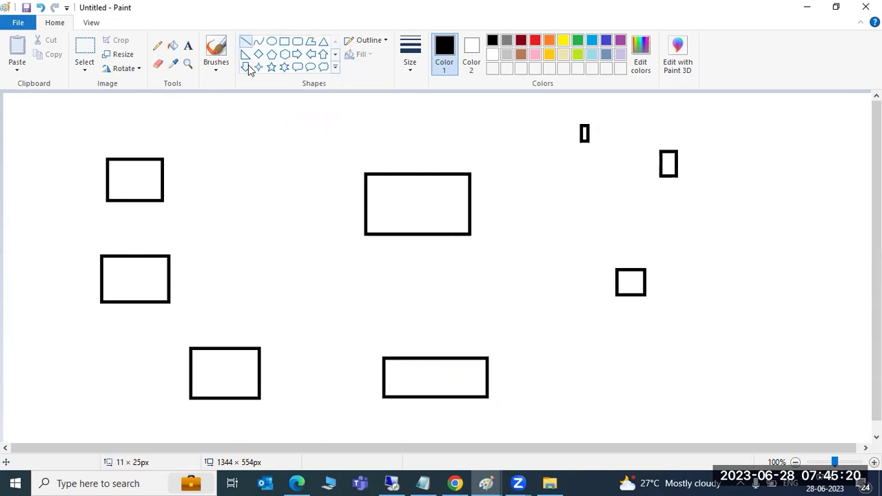
drag(369, 205, 163, 184)
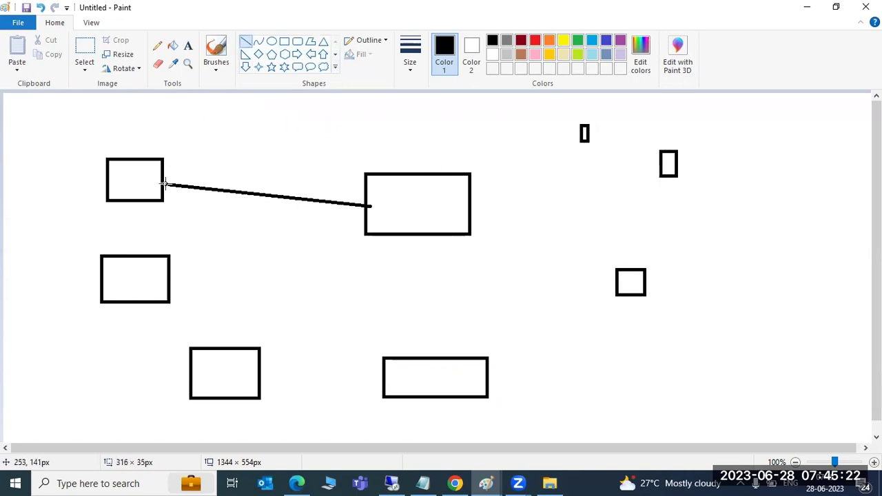
mouse_move(174, 293)
mouse_down()
mouse_move(366, 231)
mouse_move(253, 357)
mouse_up()
mouse_move(426, 234)
mouse_down()
mouse_move(423, 375)
mouse_move(432, 357)
mouse_up()
mouse_move(456, 216)
mouse_down()
mouse_move(539, 258)
mouse_move(629, 276)
mouse_move(622, 274)
mouse_up()
drag(442, 201, 660, 177)
drag(453, 170, 580, 135)
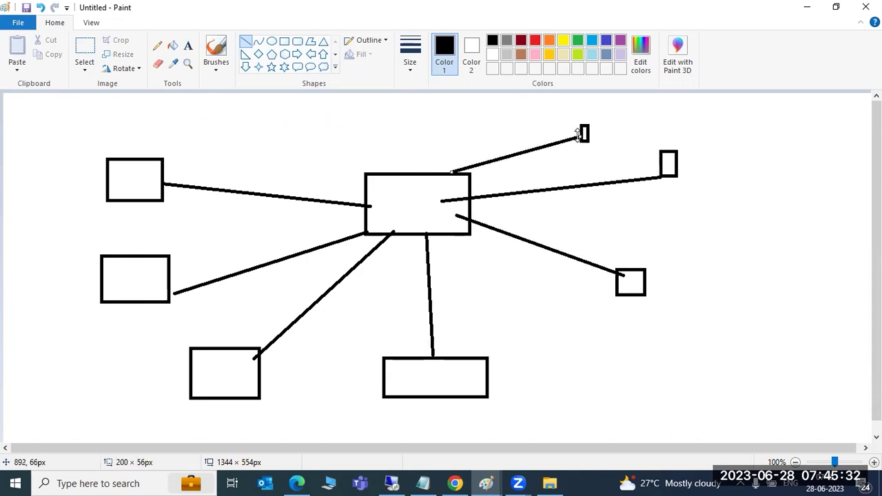
drag(393, 202, 408, 199)
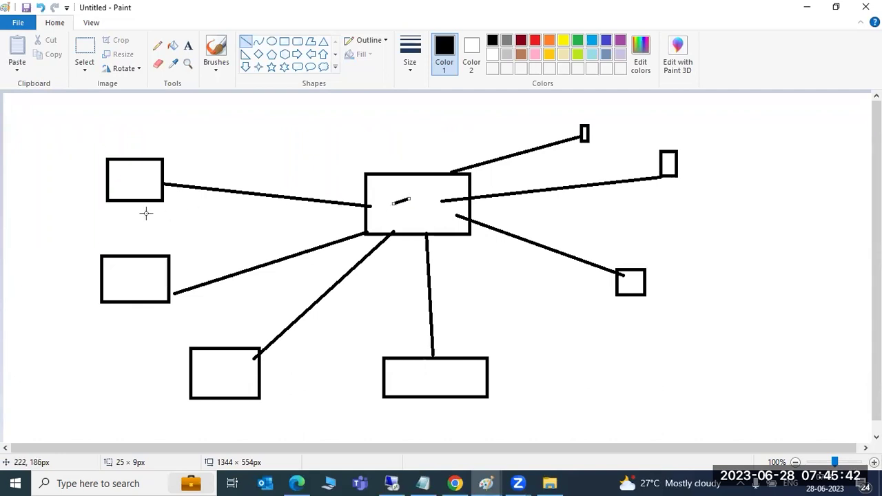
mouse_move(235, 177)
mouse_down()
mouse_move(234, 200)
mouse_move(235, 192)
mouse_move(247, 200)
mouse_up()
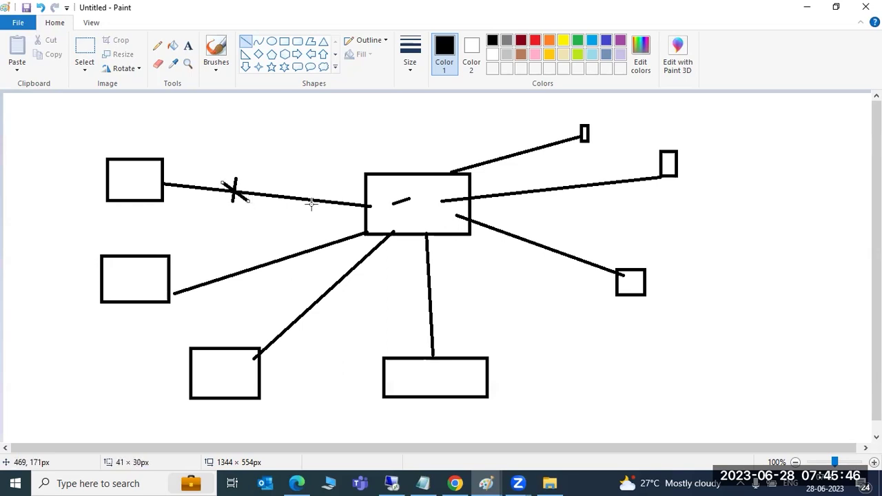
mouse_move(411, 199)
mouse_down()
mouse_move(304, 206)
mouse_move(161, 184)
mouse_up()
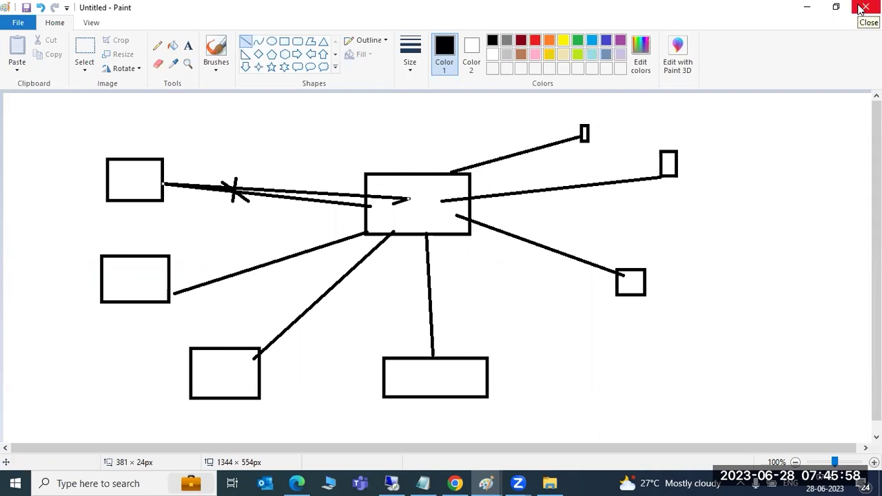
click(864, 6)
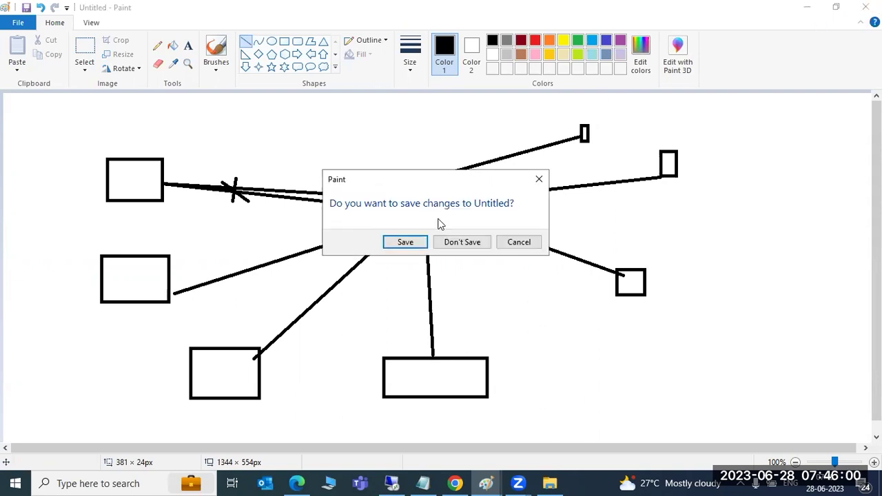
click(454, 242)
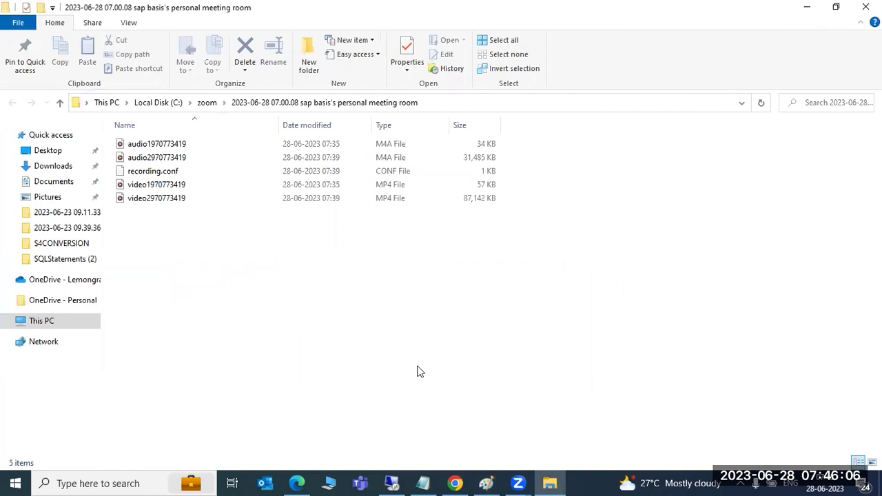
In the remote session, cycle Landscape, Overview, Performance and Alerts, then open the alert check settings
click(395, 476)
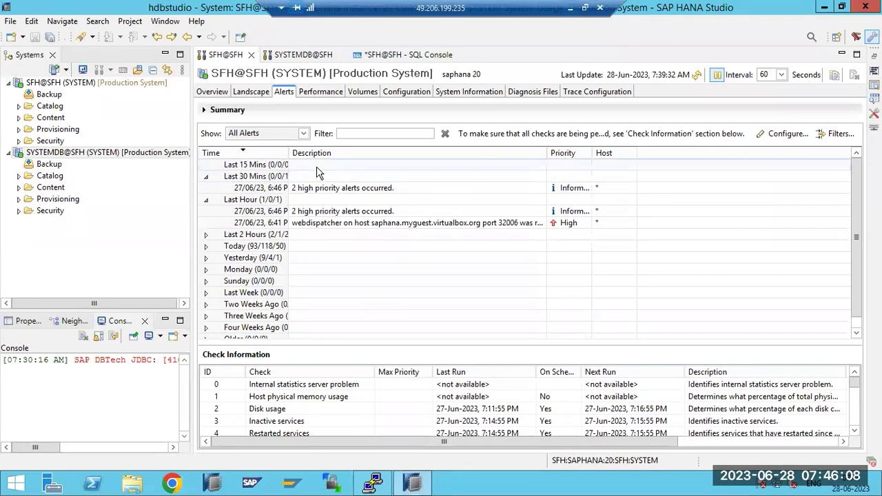
click(250, 91)
click(210, 91)
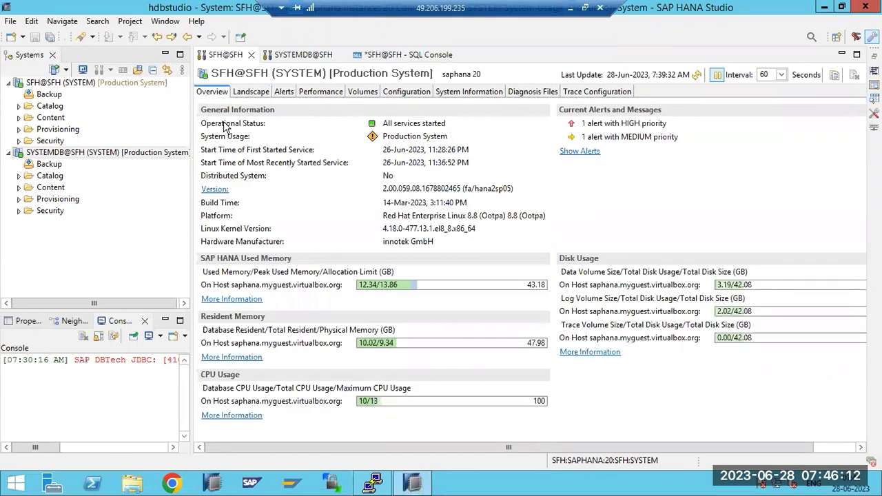
click(260, 92)
click(309, 95)
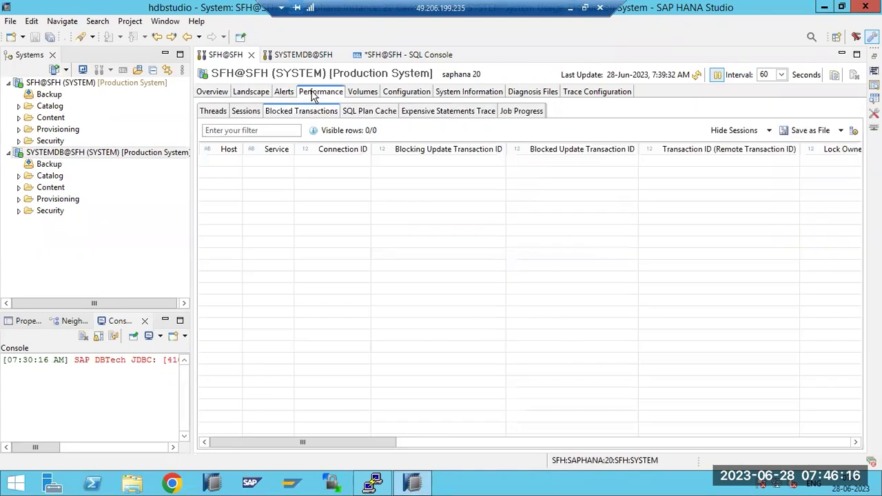
click(282, 92)
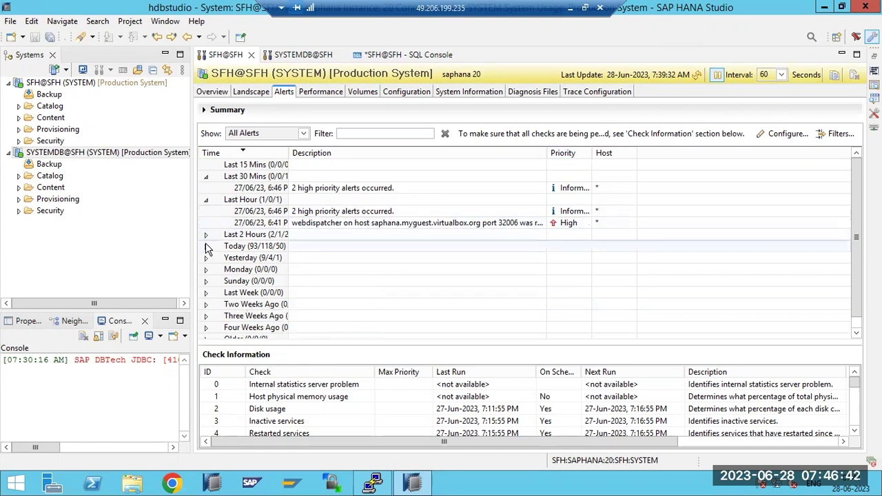
click(785, 134)
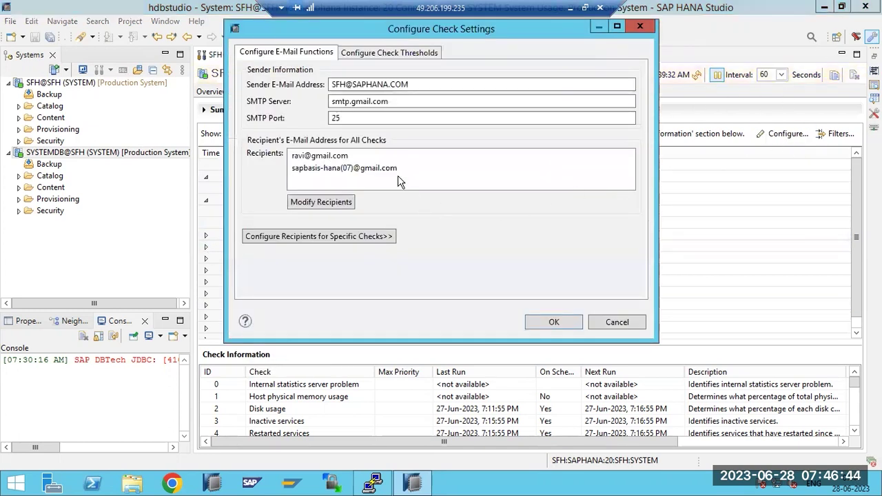
Cancel Configure Check Settings, reopen it from Configure..., and cancel it again unchanged
click(616, 323)
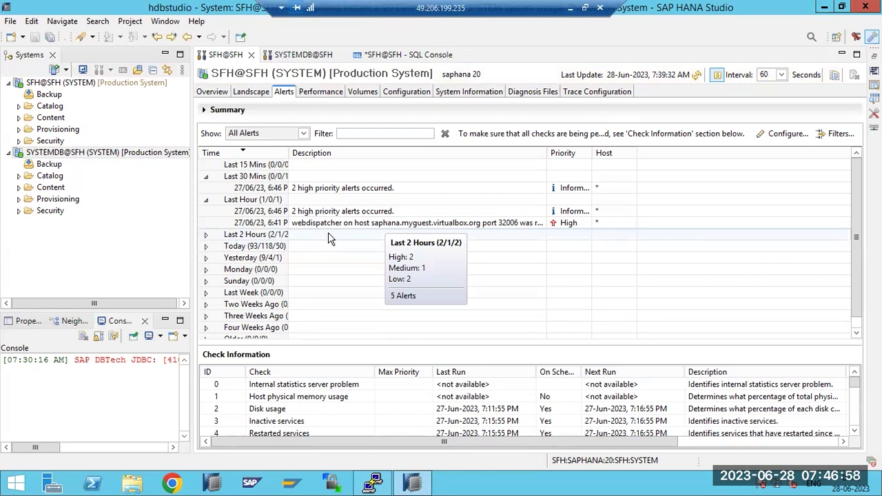
click(782, 134)
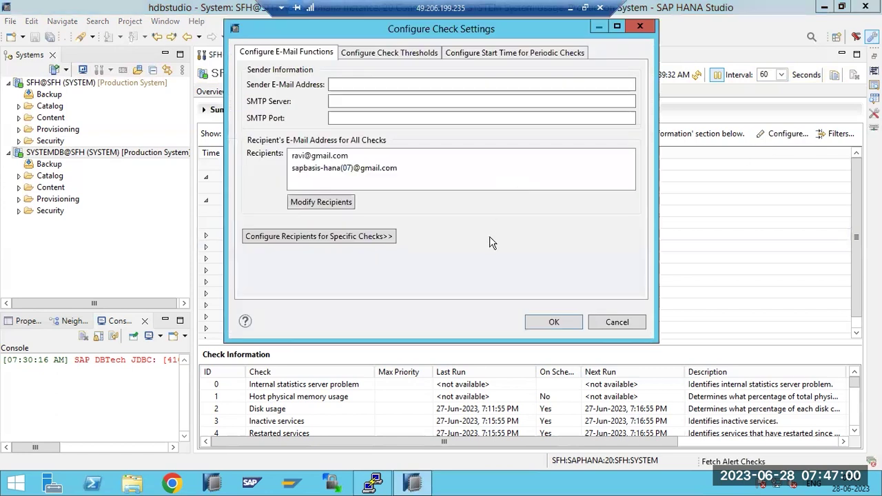
click(617, 323)
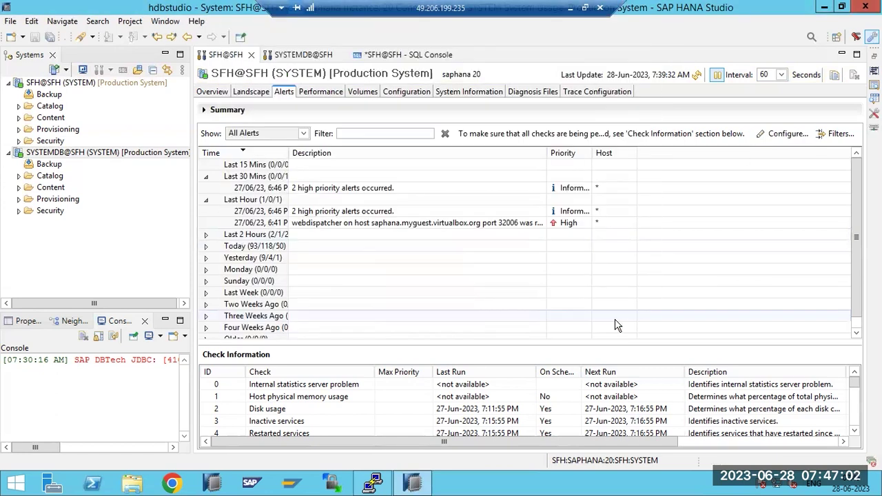
View the Performance, Landscape and Overview tabs, then refresh the system monitoring data
mouse_move(269, 203)
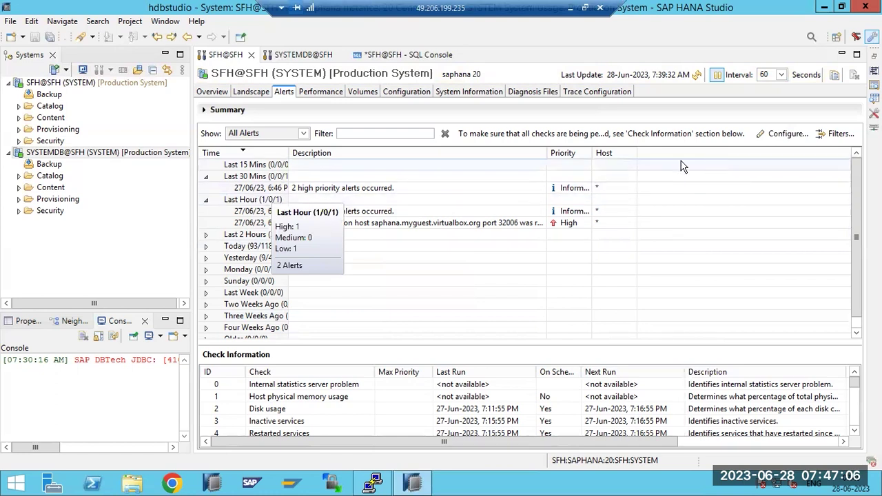
click(327, 95)
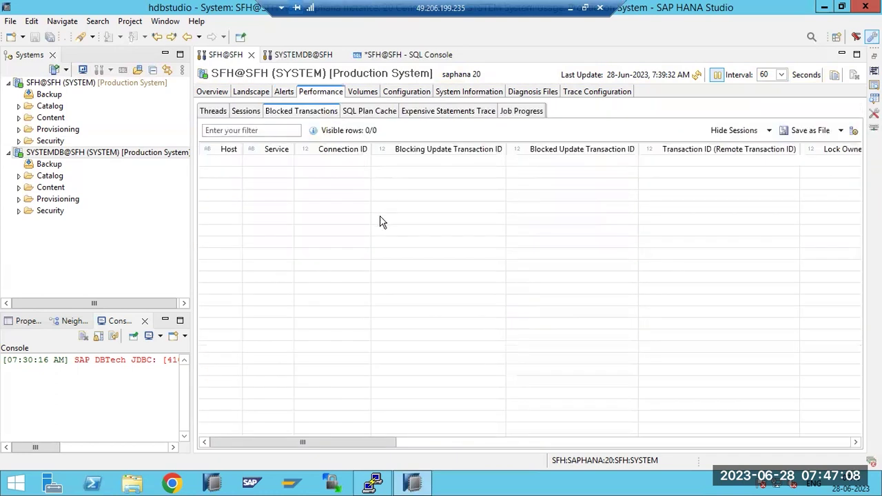
click(244, 95)
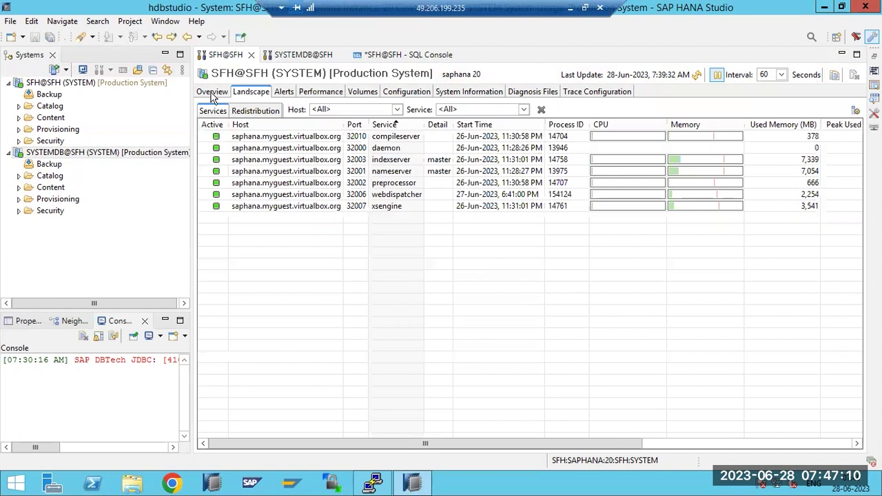
click(217, 96)
click(242, 93)
click(697, 76)
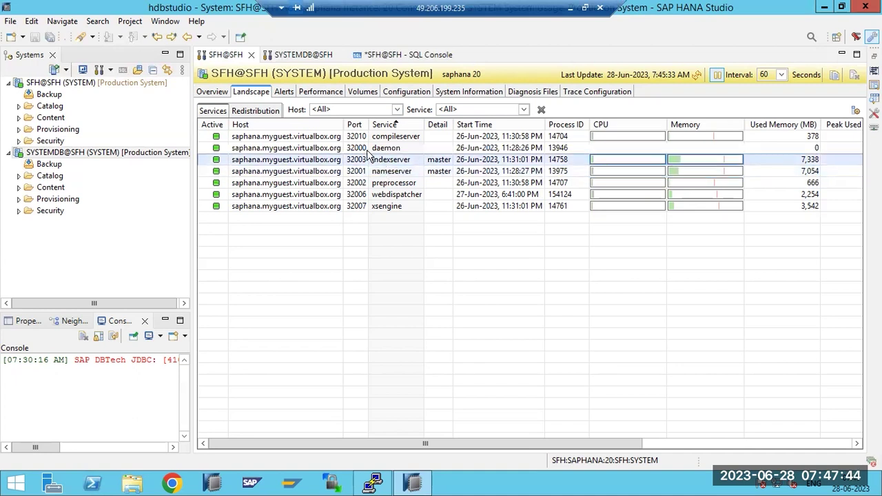
Return to the Alerts list, minimize HANA Studio, and launch SAP Logon from the taskbar
click(285, 94)
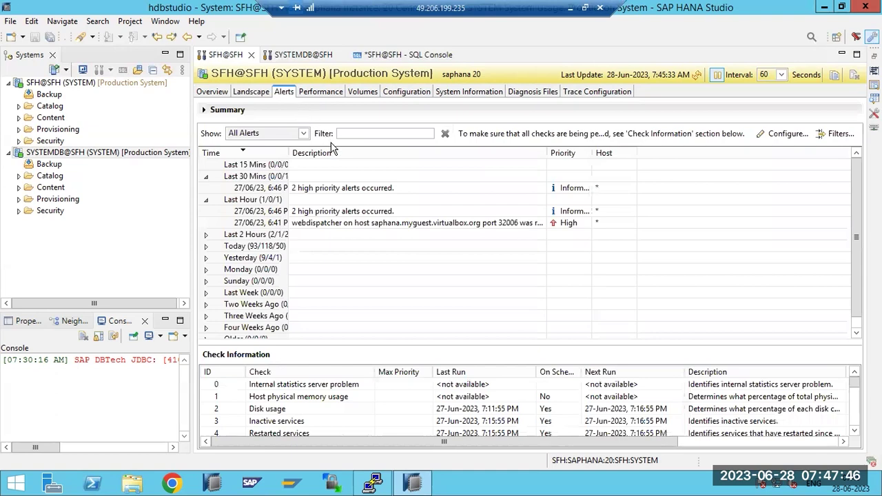
click(412, 482)
click(292, 482)
Let SAP Logon run past the warning, then check HANA Studio's Overview tab
click(482, 256)
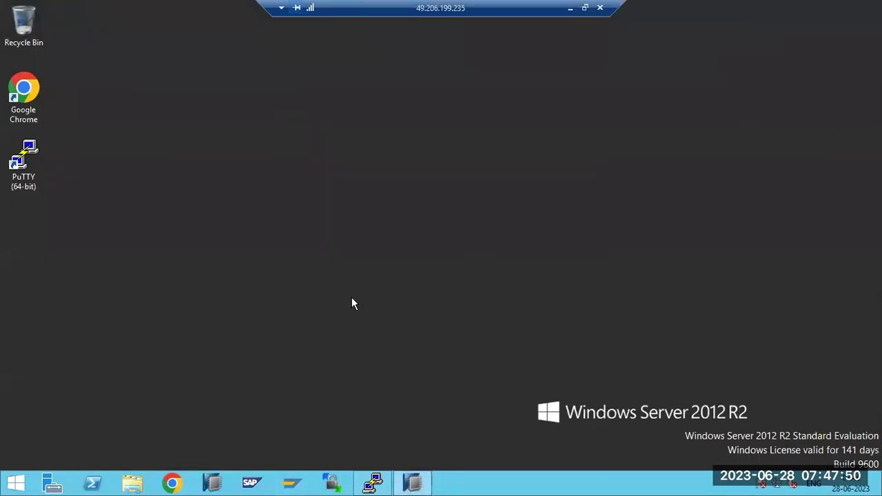
click(416, 482)
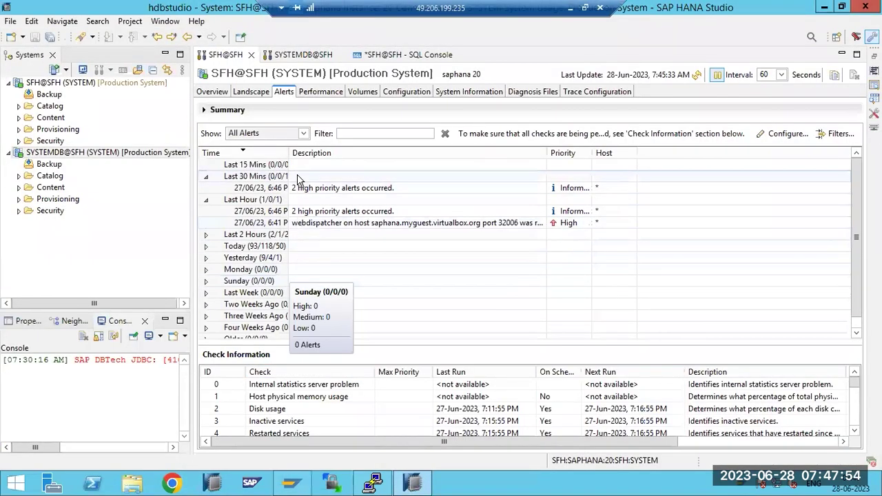
click(216, 94)
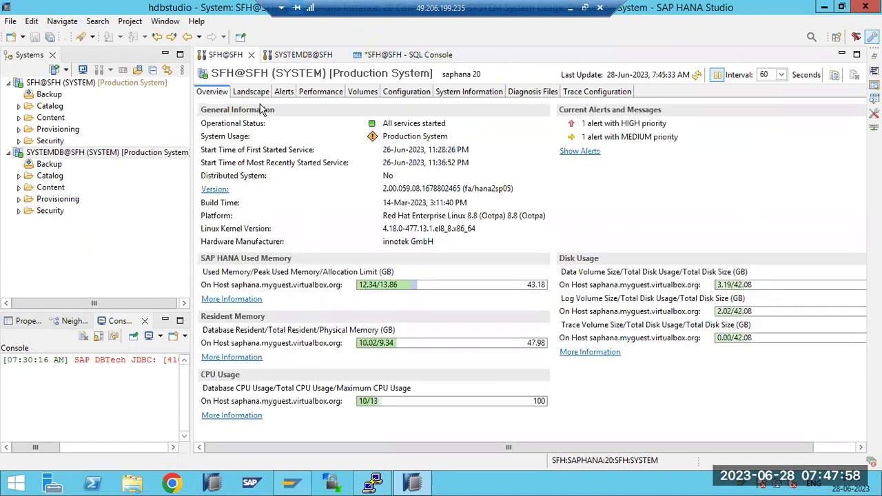
click(412, 484)
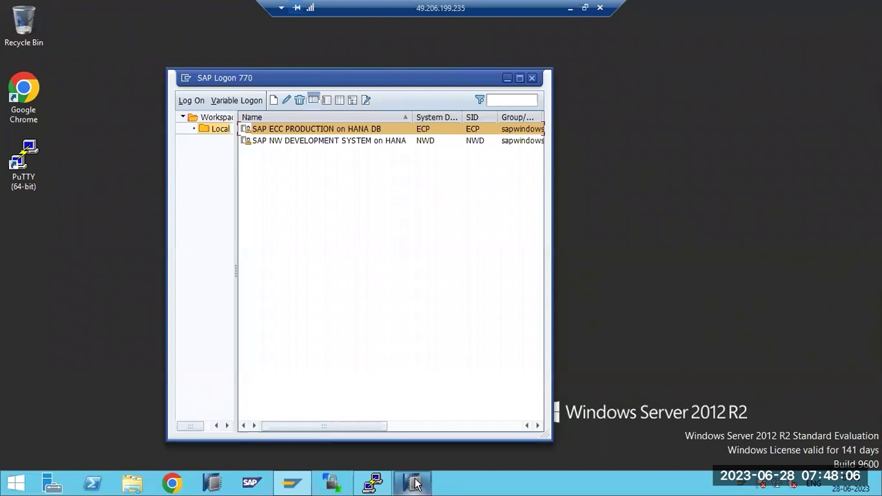
click(416, 484)
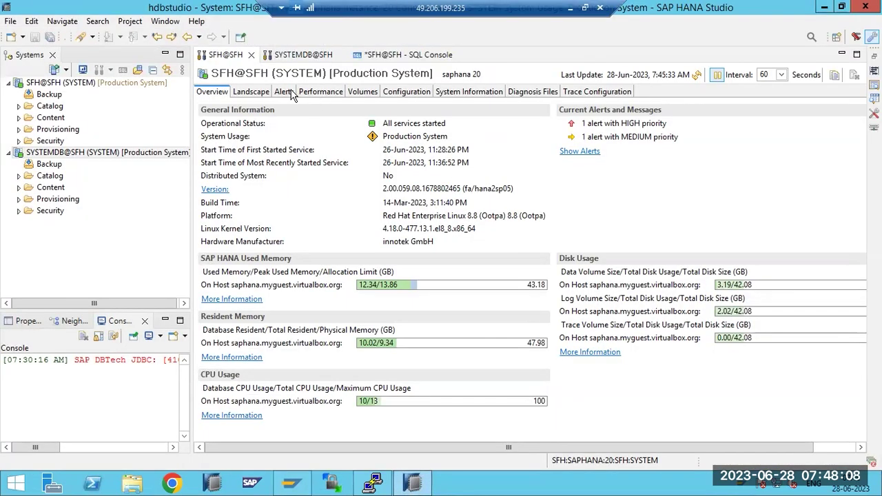
Open and cancel the alert check settings from the Alerts list, then minimize HANA Studio
click(283, 92)
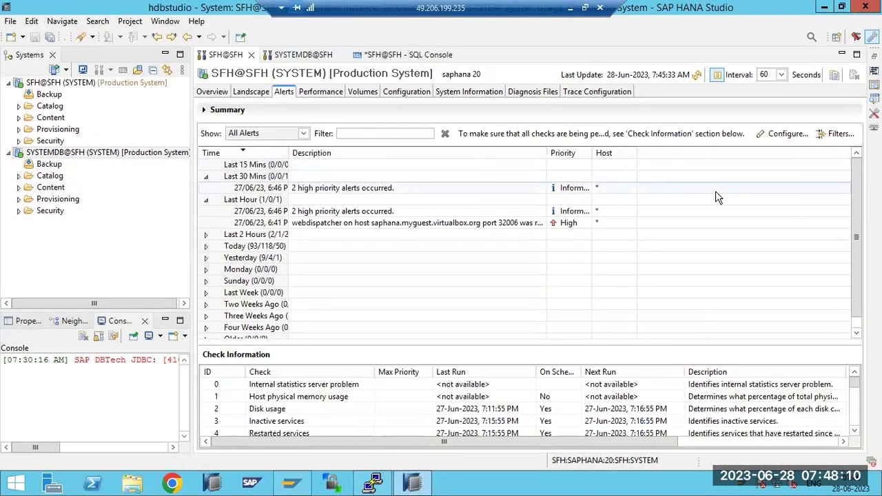
click(786, 135)
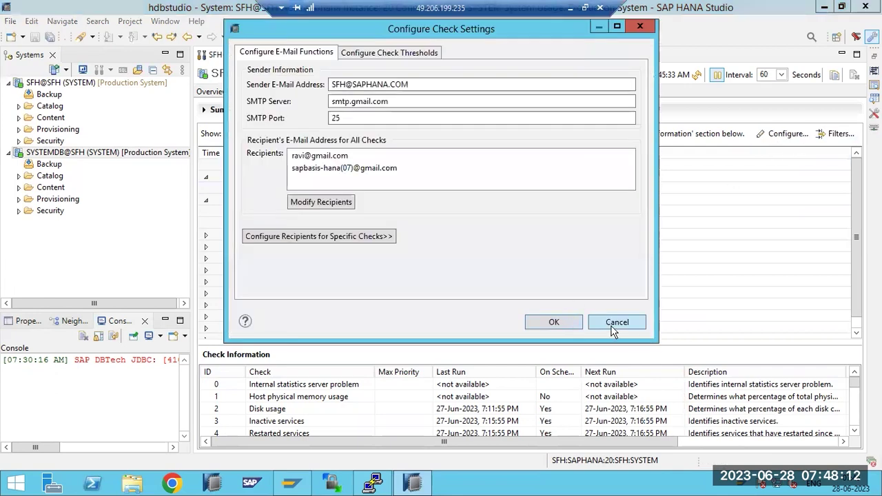
click(615, 323)
click(423, 485)
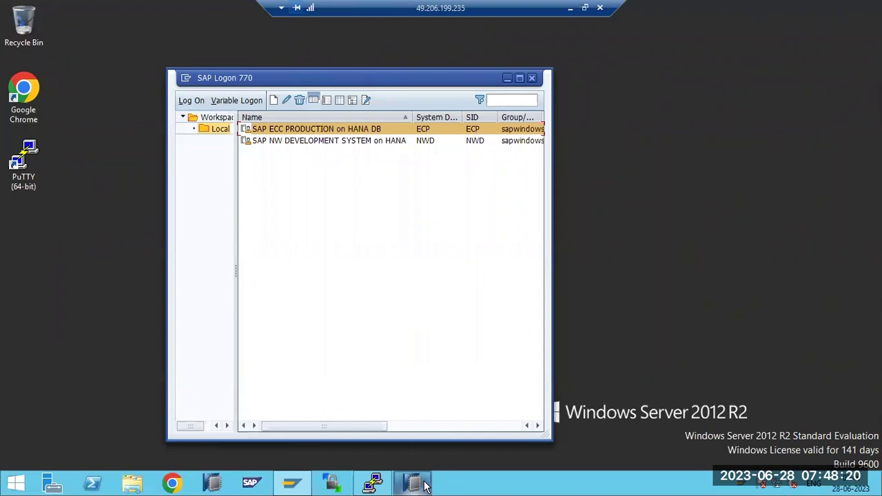
Minimize the remote desktop and File Explorer to bring the SAP HANA ADMINISTRATION Paint diagram forward
click(569, 7)
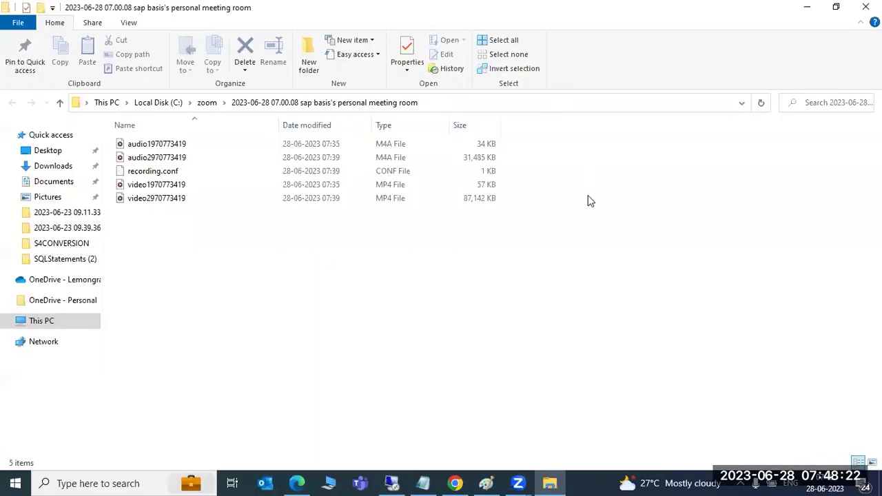
click(805, 8)
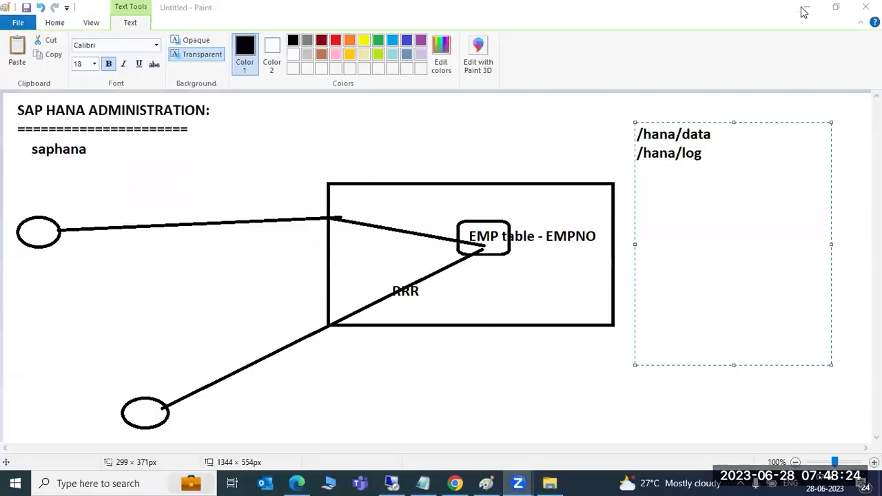
click(645, 121)
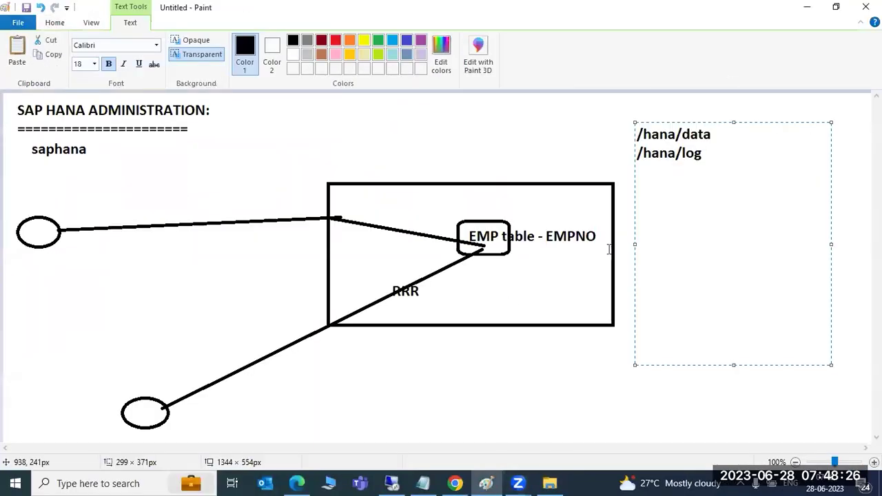